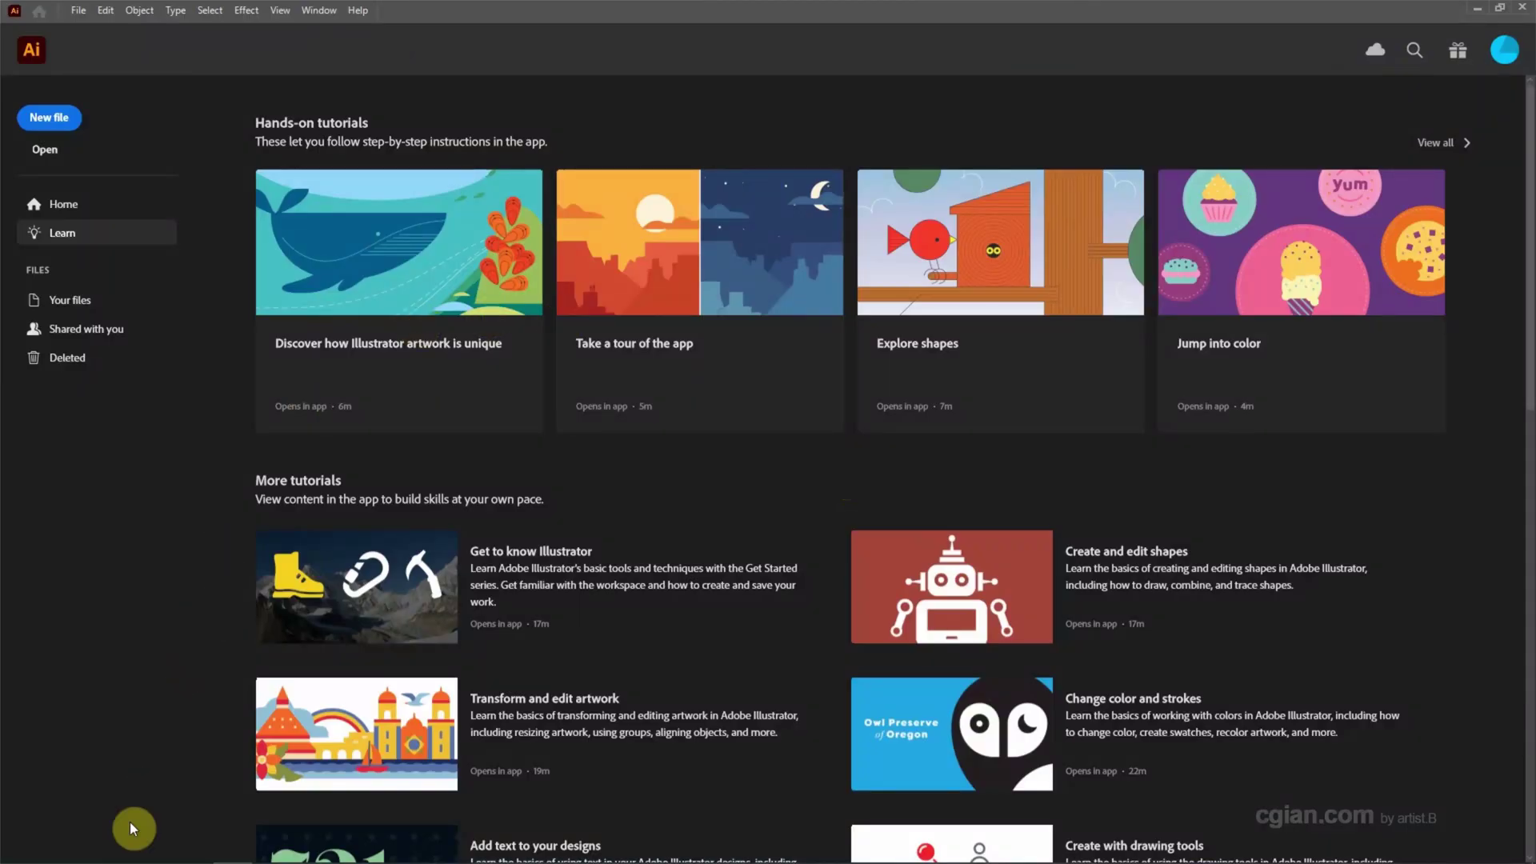
- Open Solar System.ai in Illustrator from File Explorer and select the artwork
click(76, 849)
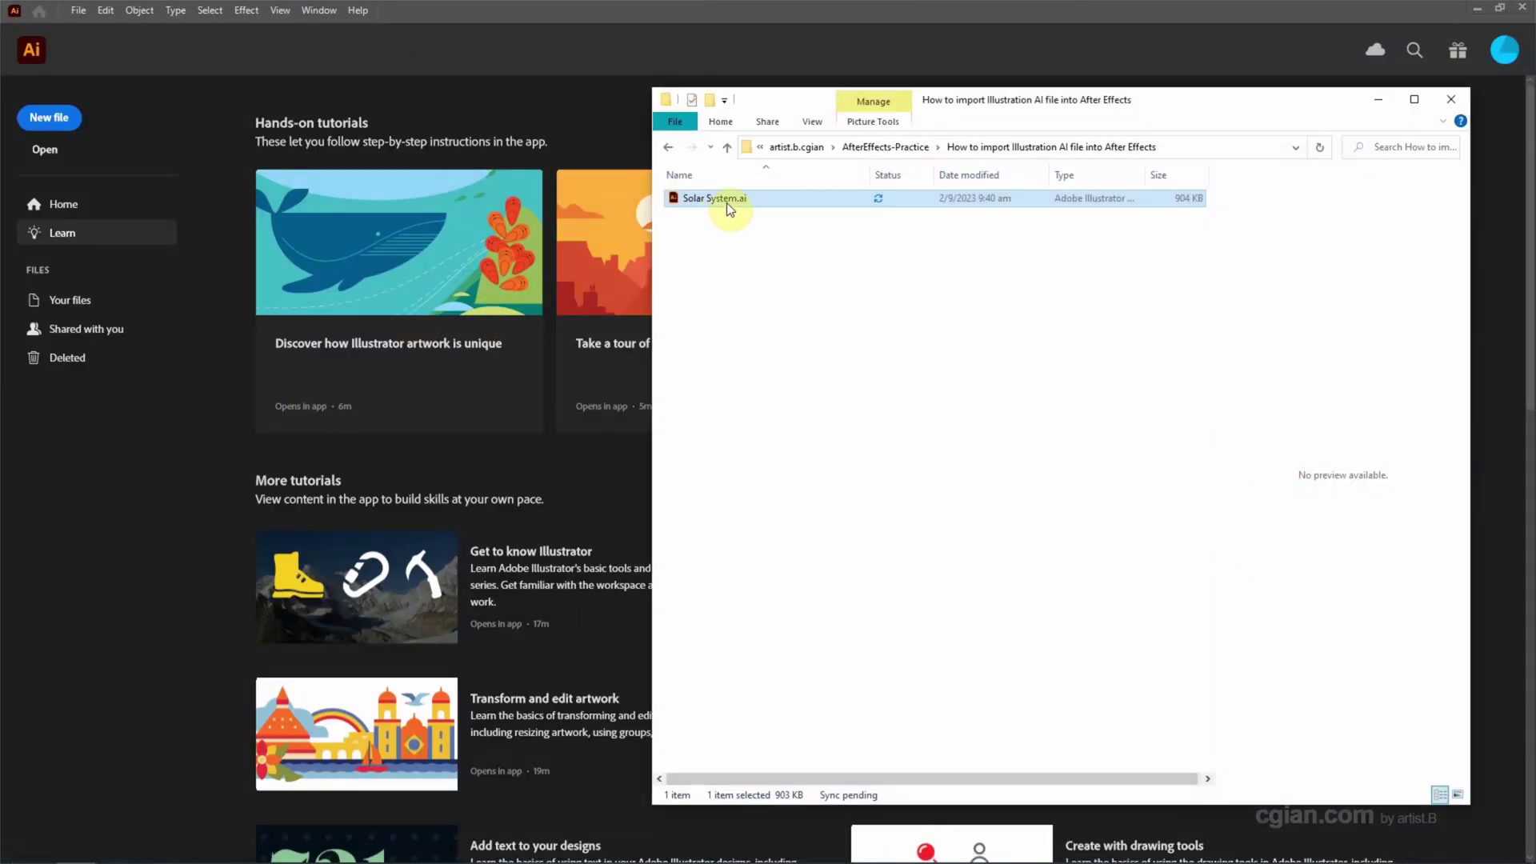
mouse_move(715, 198)
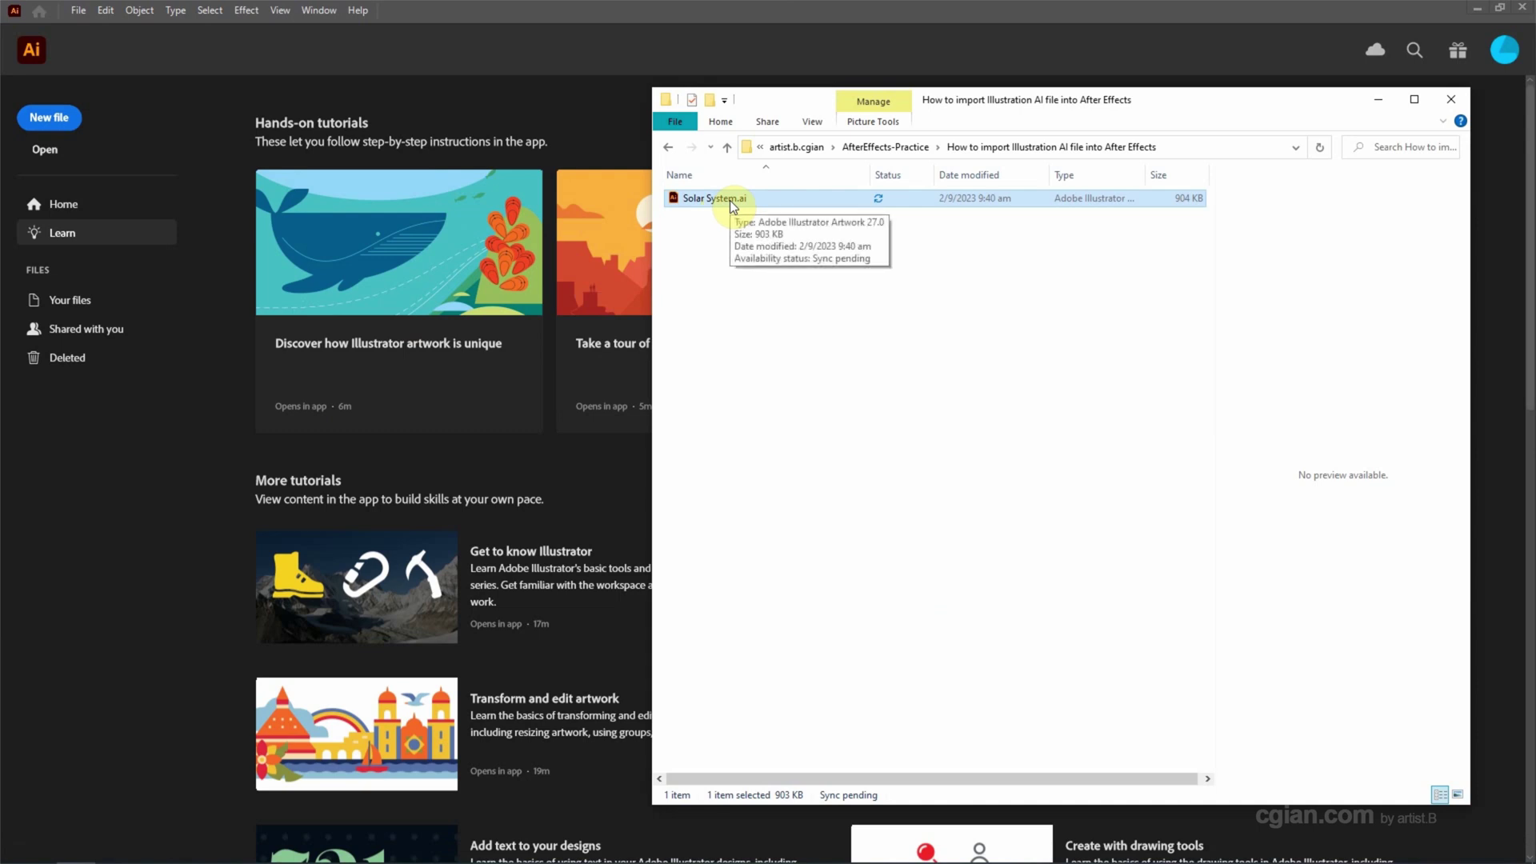
drag(730, 201, 228, 273)
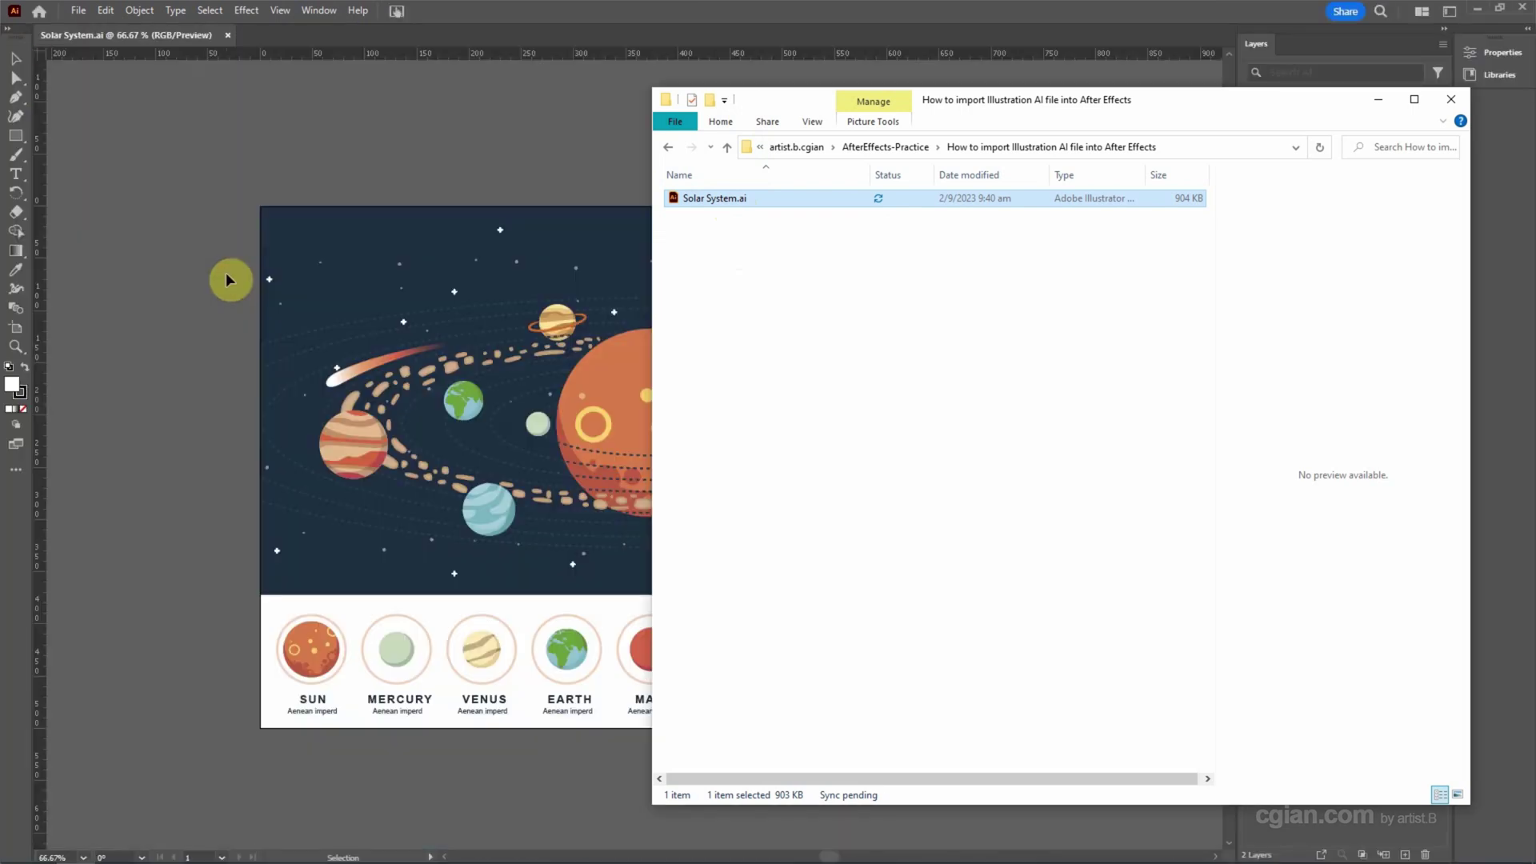
click(228, 279)
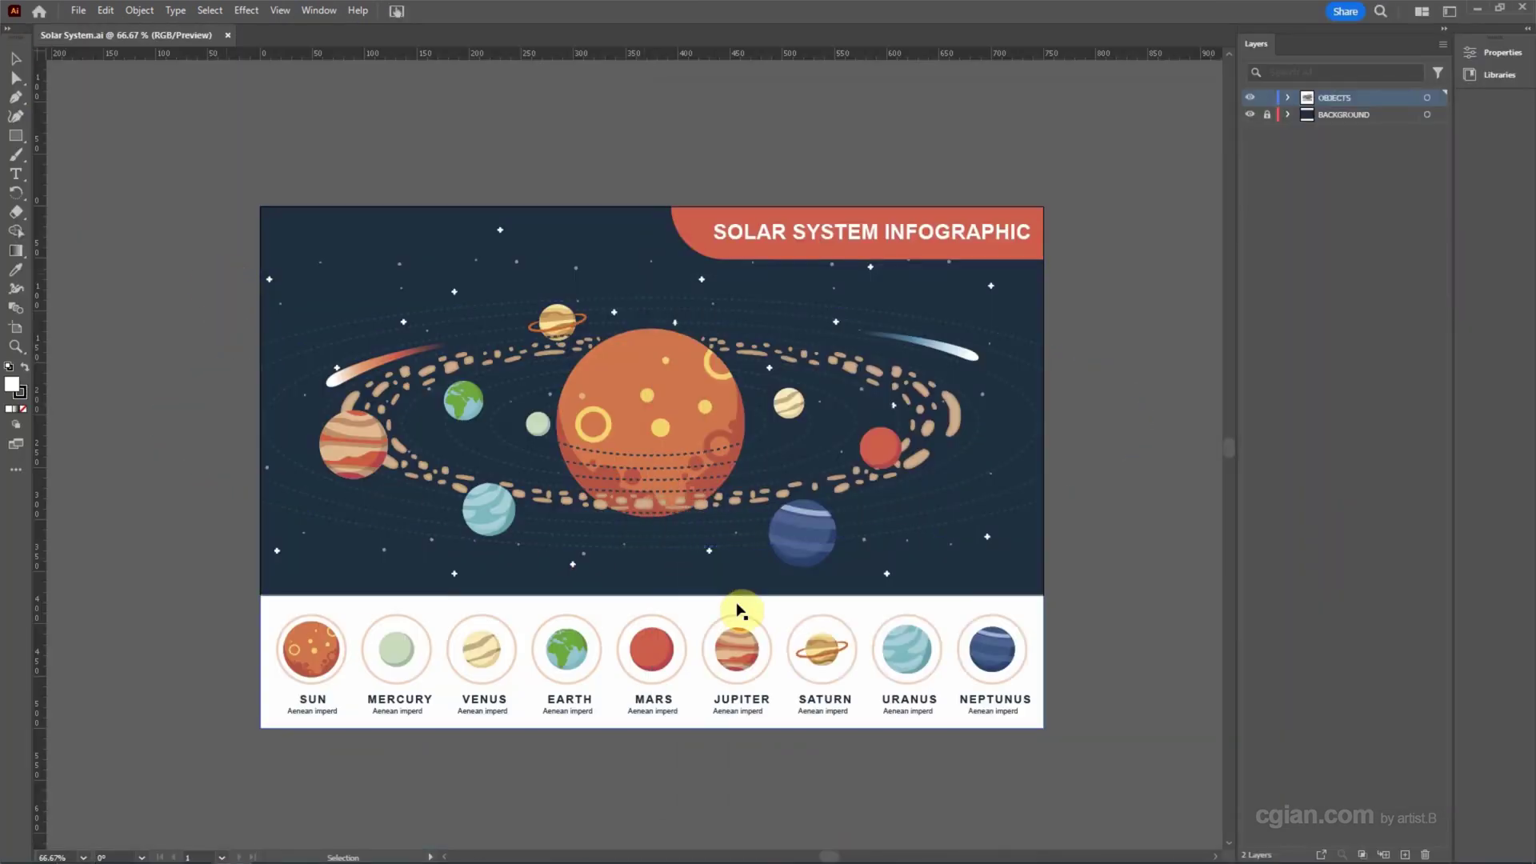
- Ungroup the infographic and delete the white planet-label panel along the bottom
click(770, 618)
right_click(769, 619)
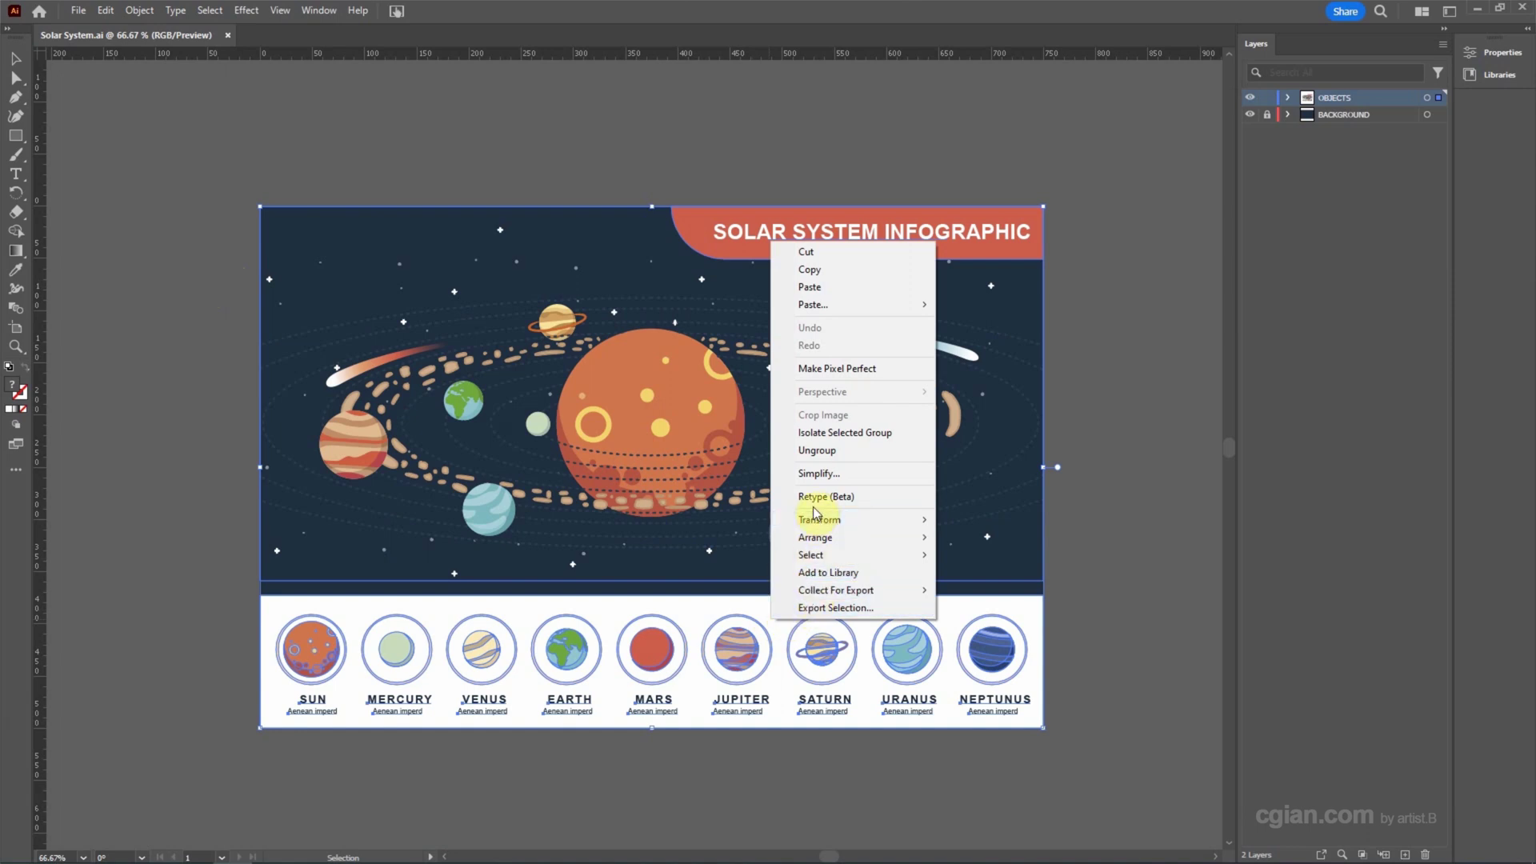
click(817, 451)
click(780, 775)
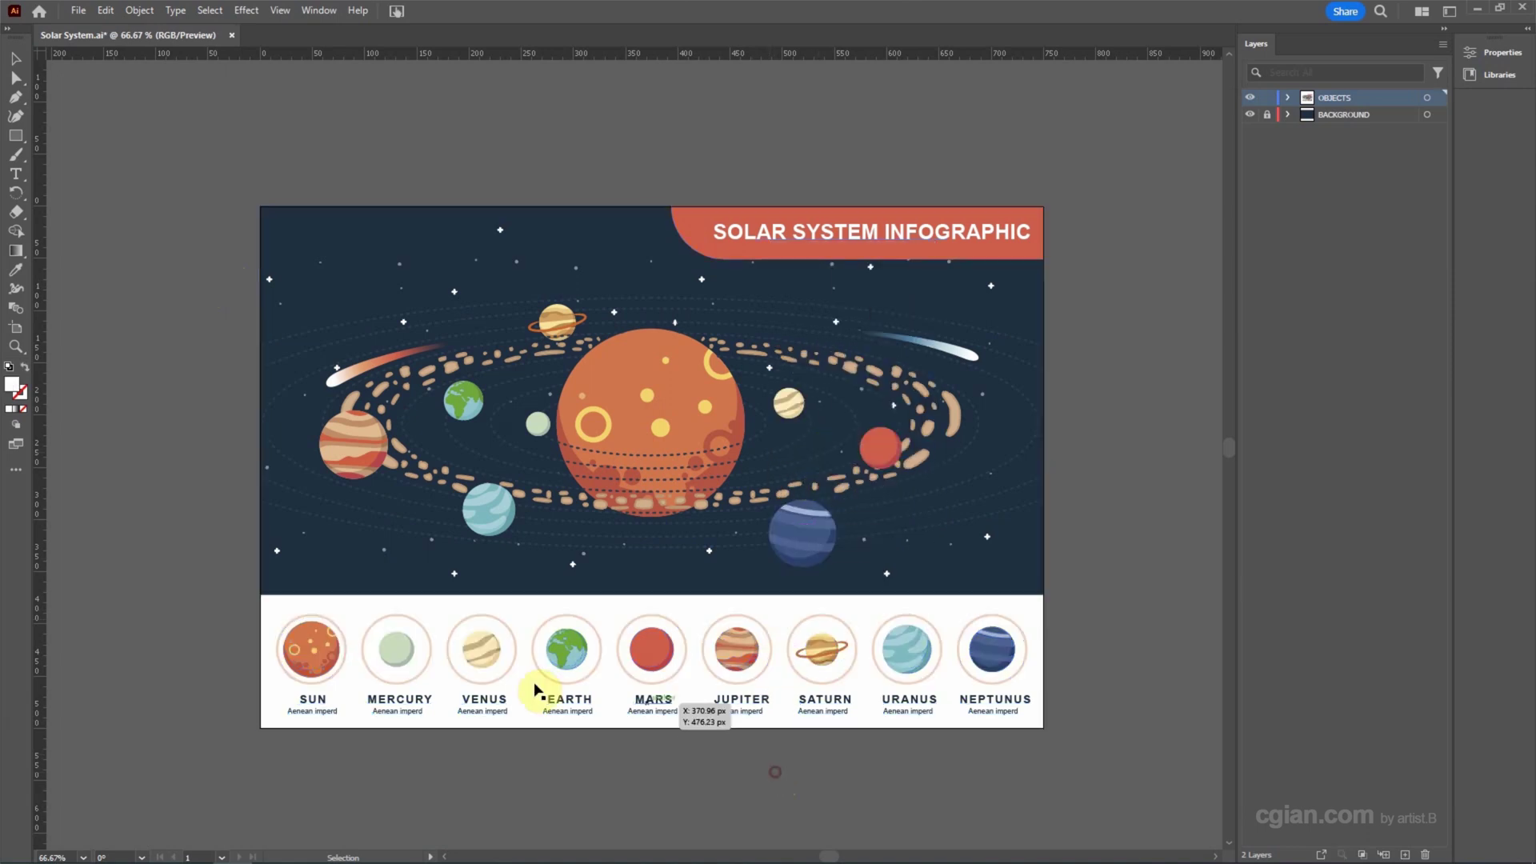
click(1026, 631)
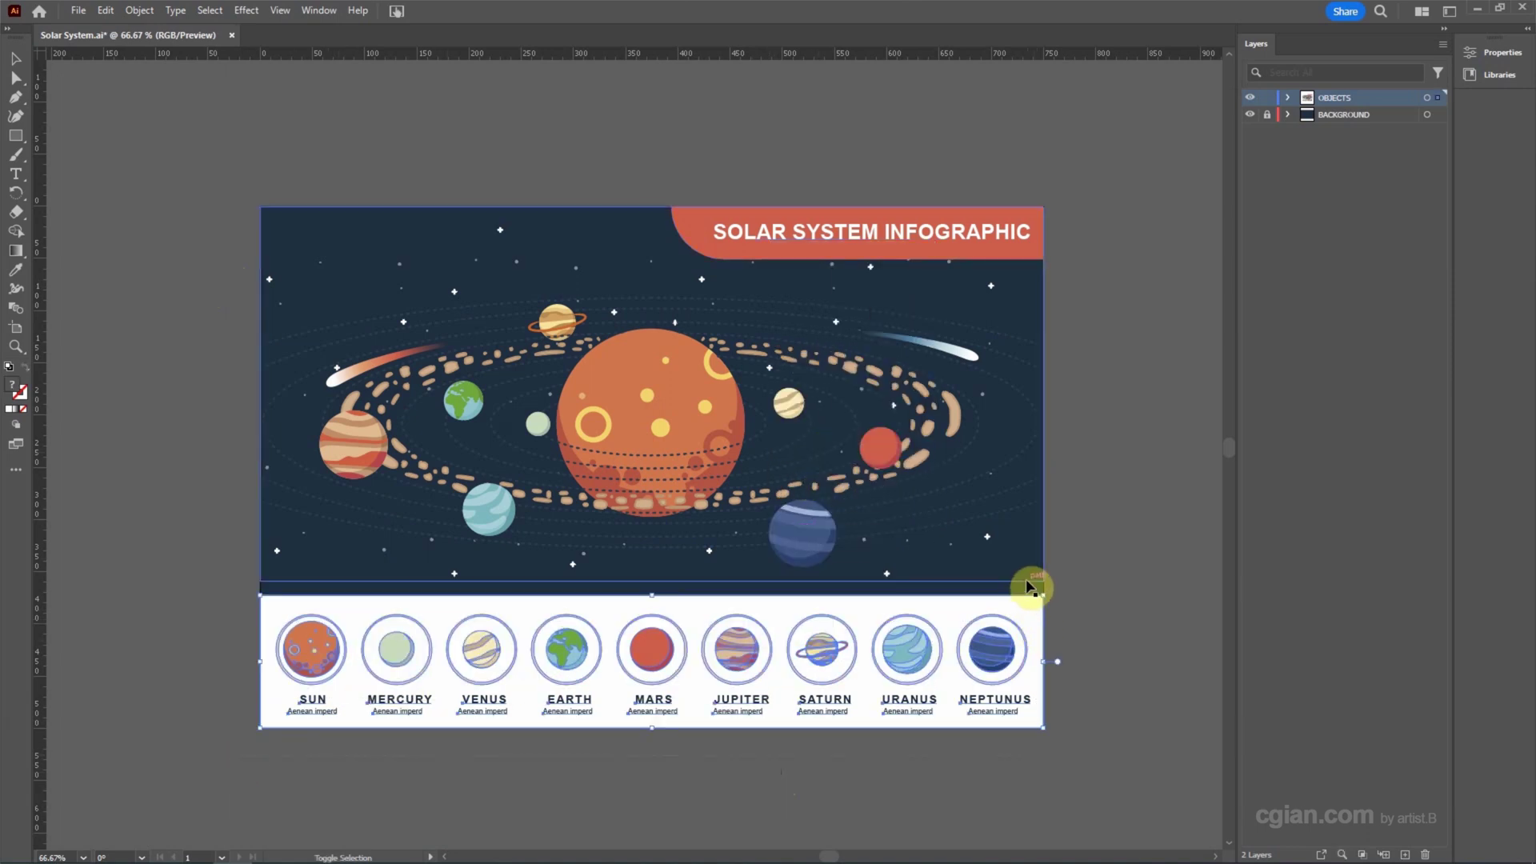
key(Delete)
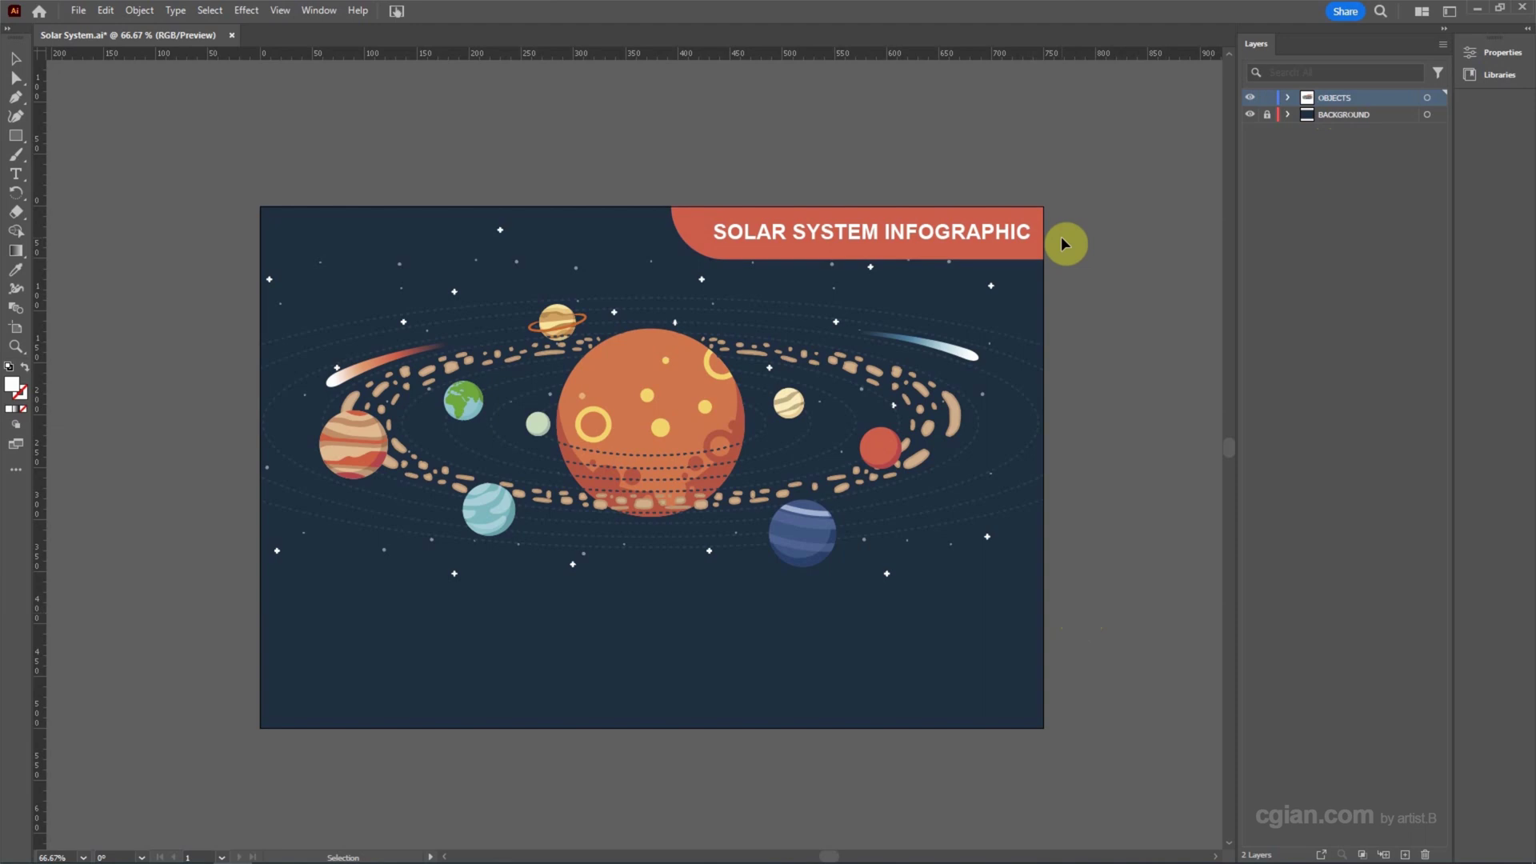
click(1009, 240)
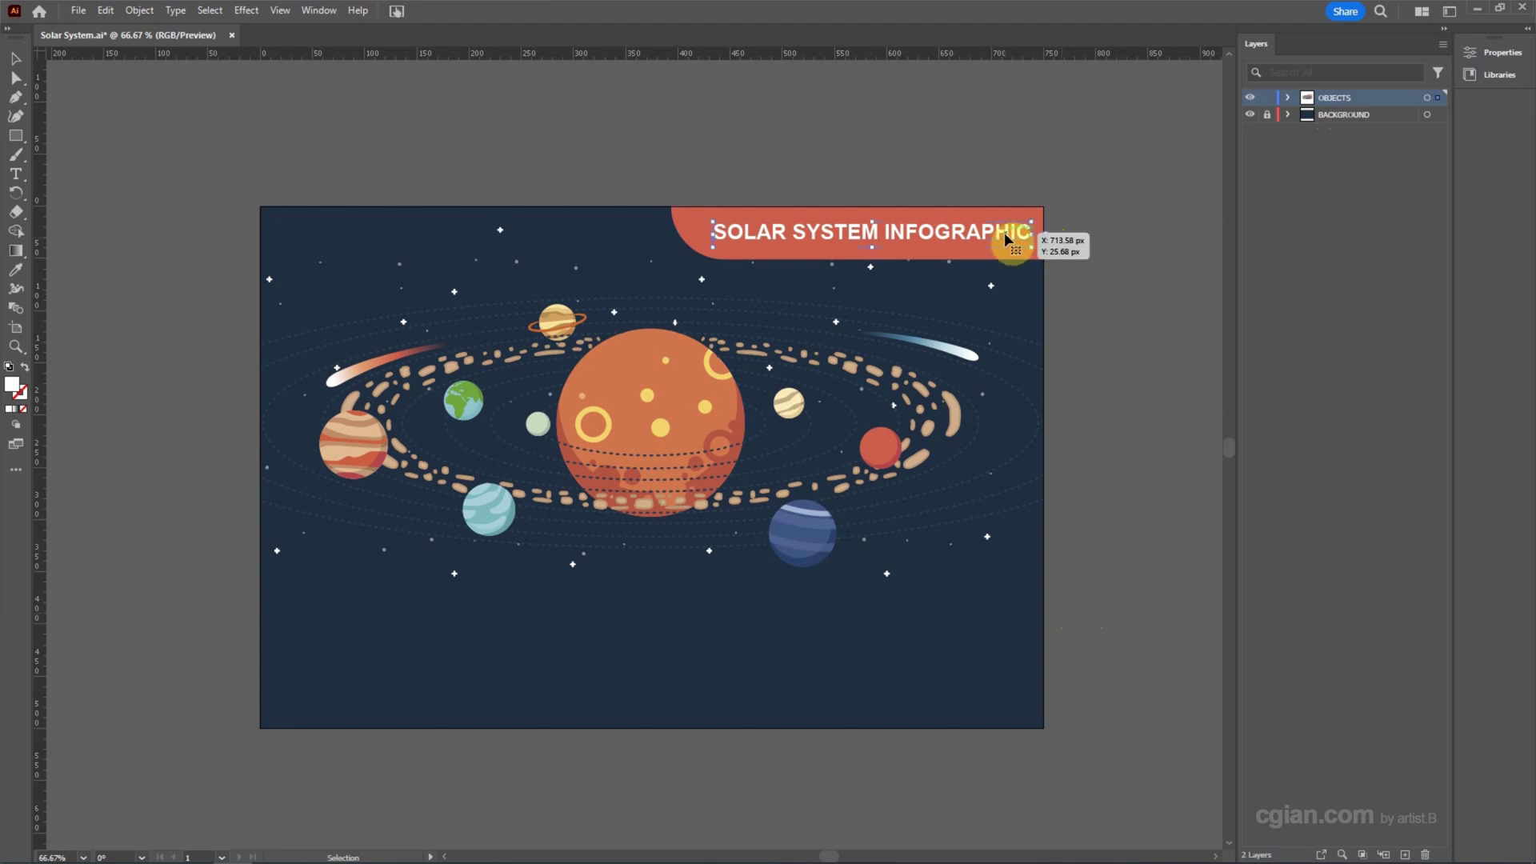
- Move the title text onto a new layer named Headline
key(Delete)
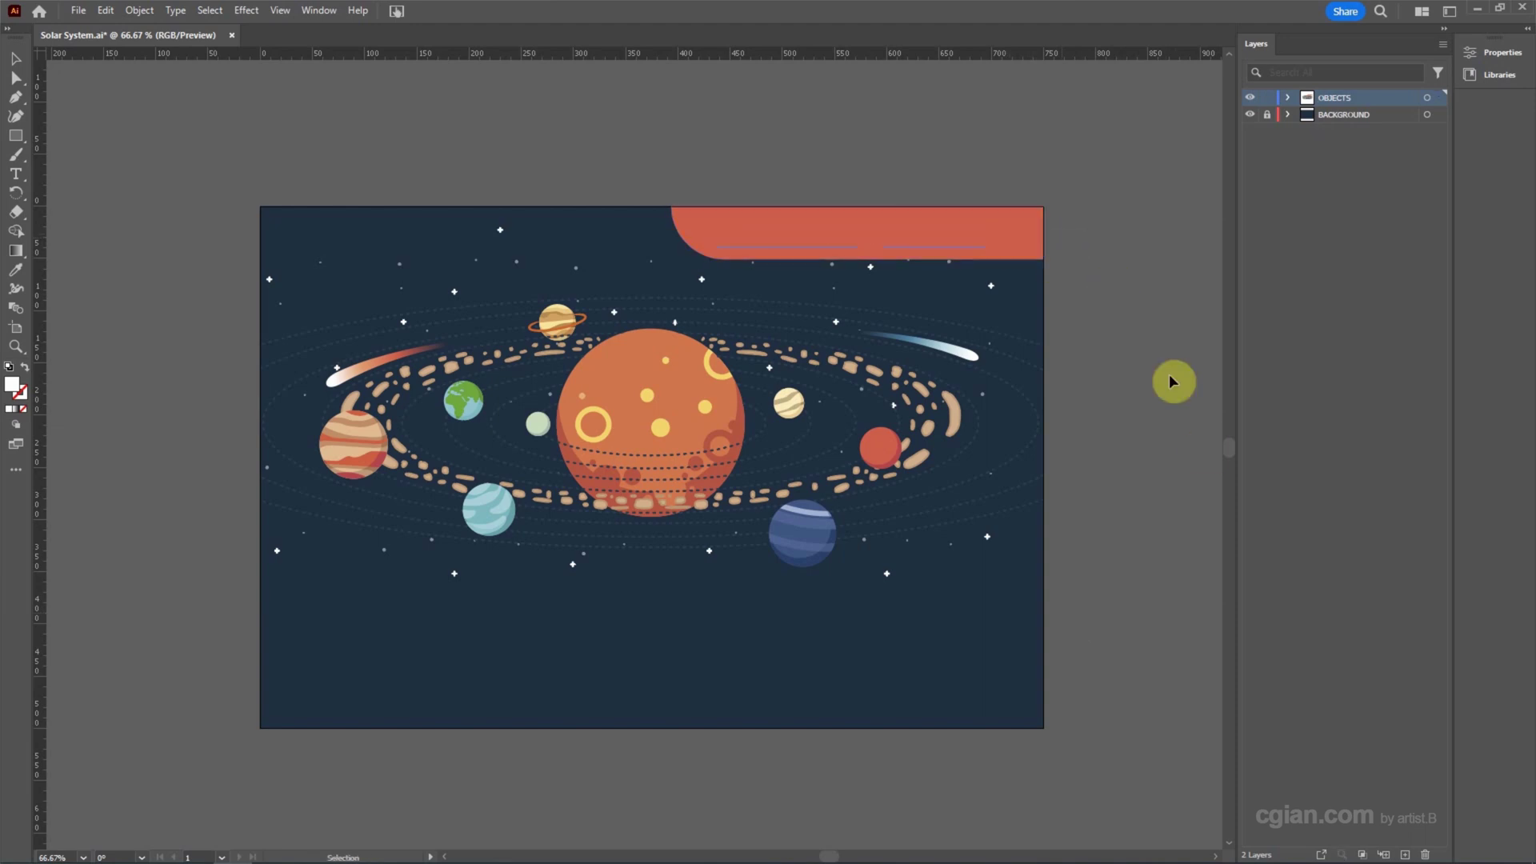
click(1400, 852)
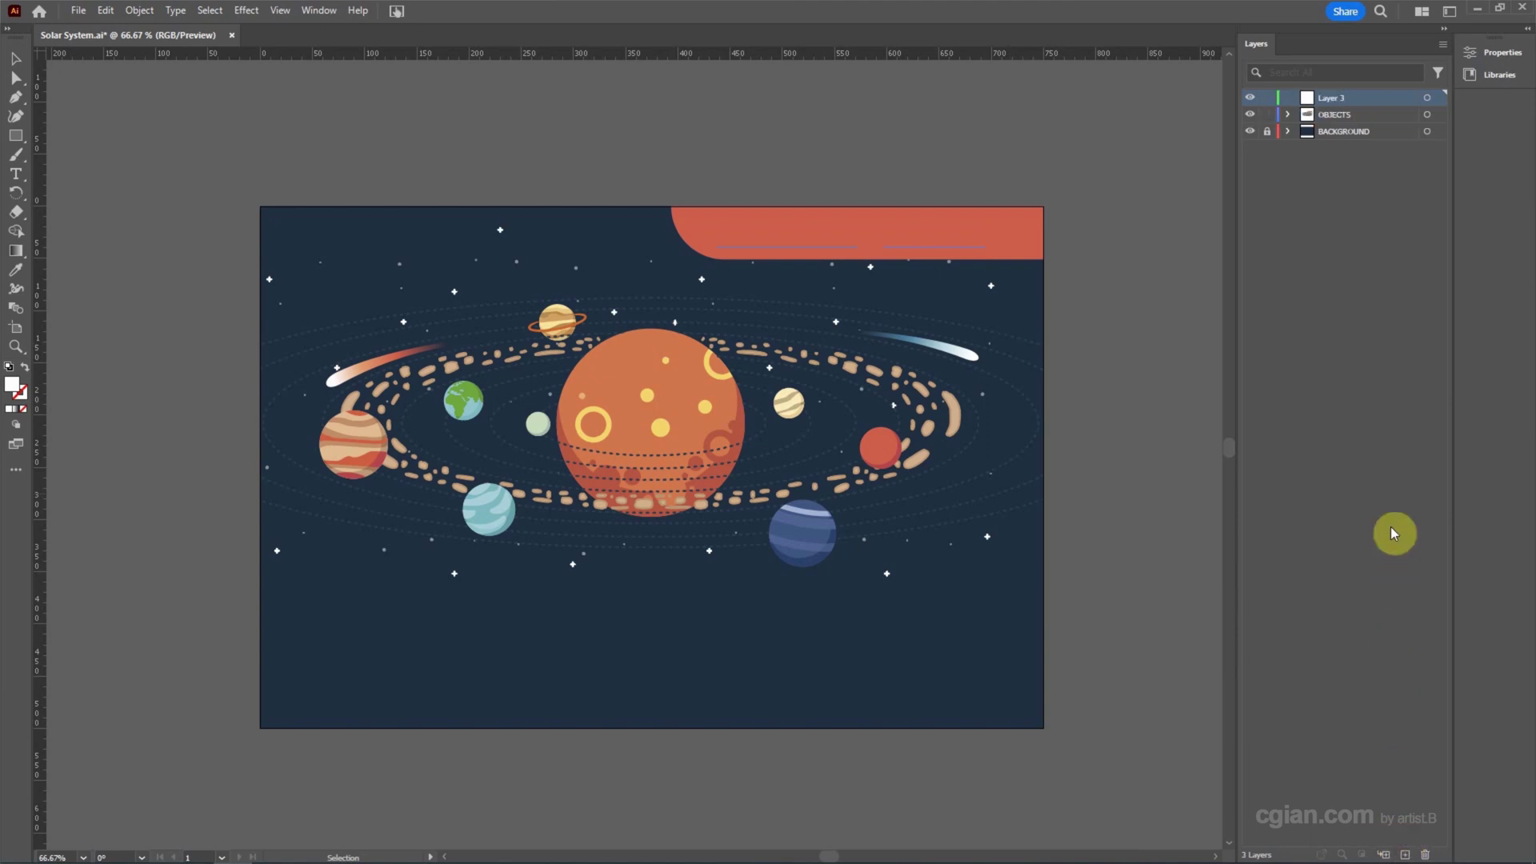
key(ctrl+f)
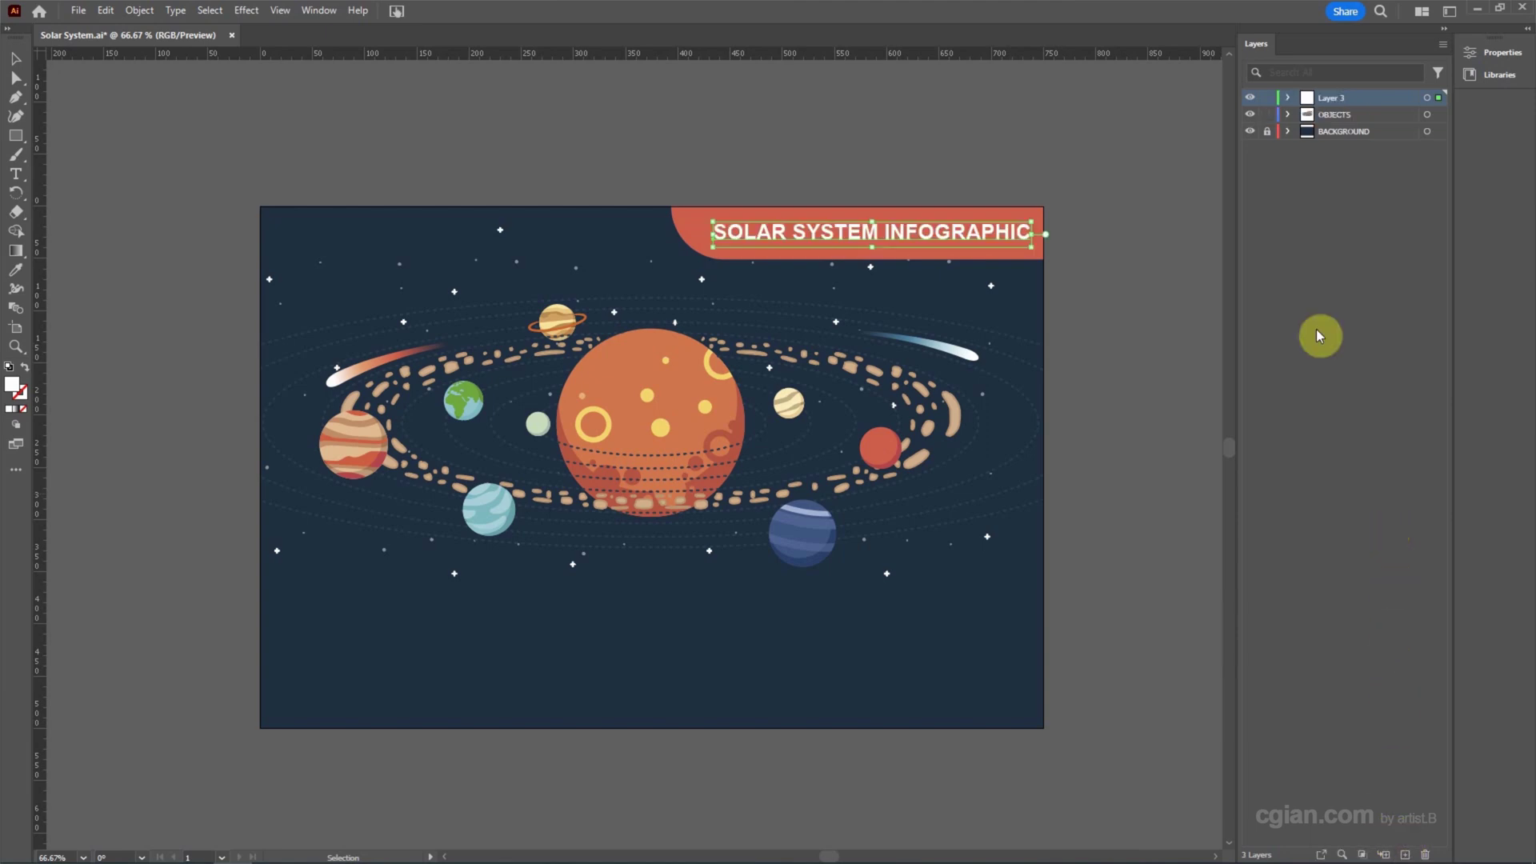
double_click(1327, 101)
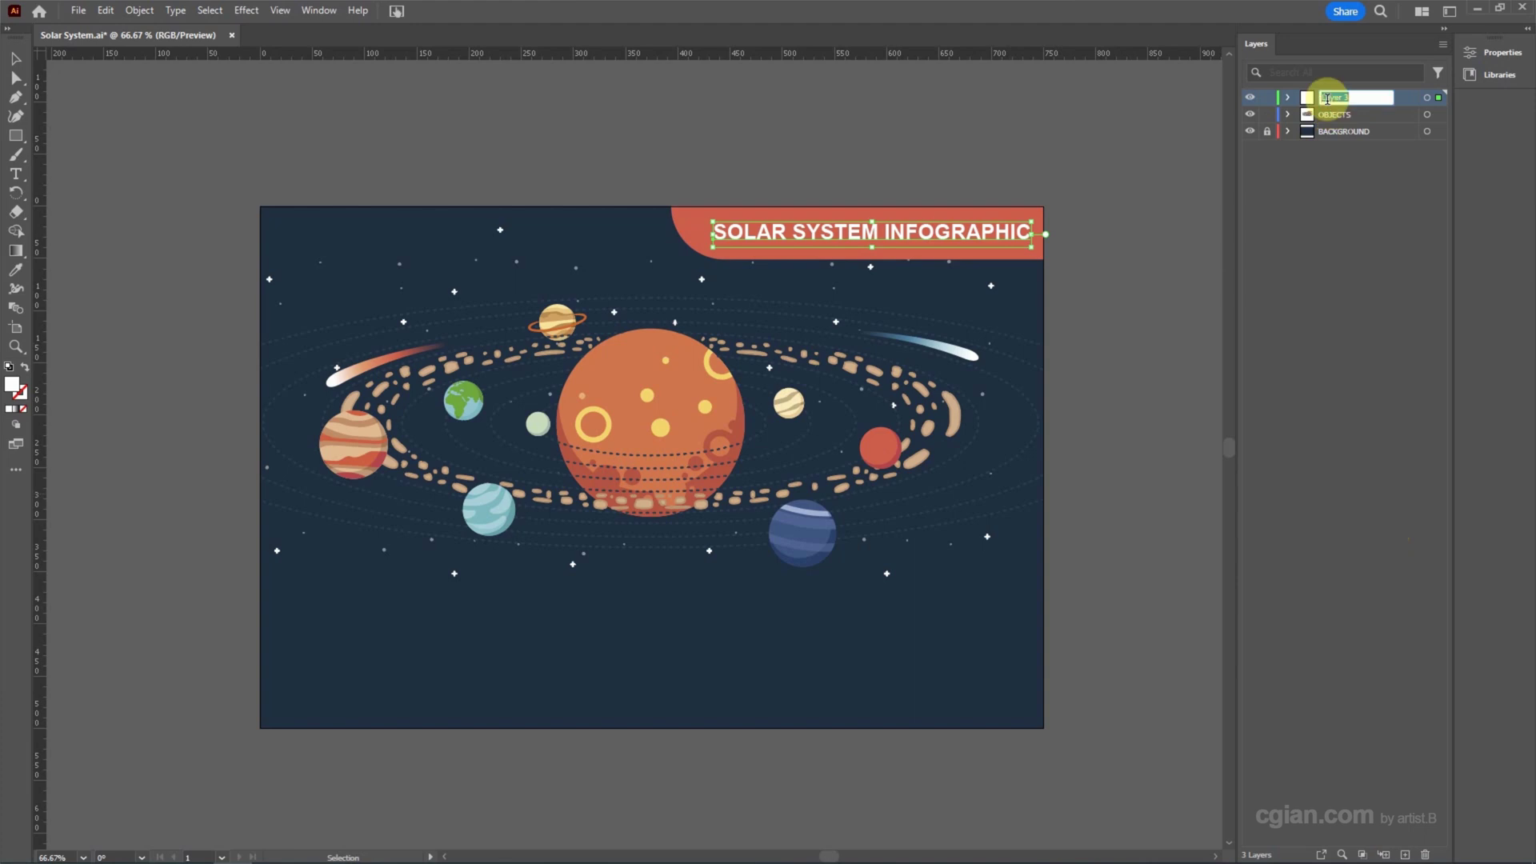
text(Headline)
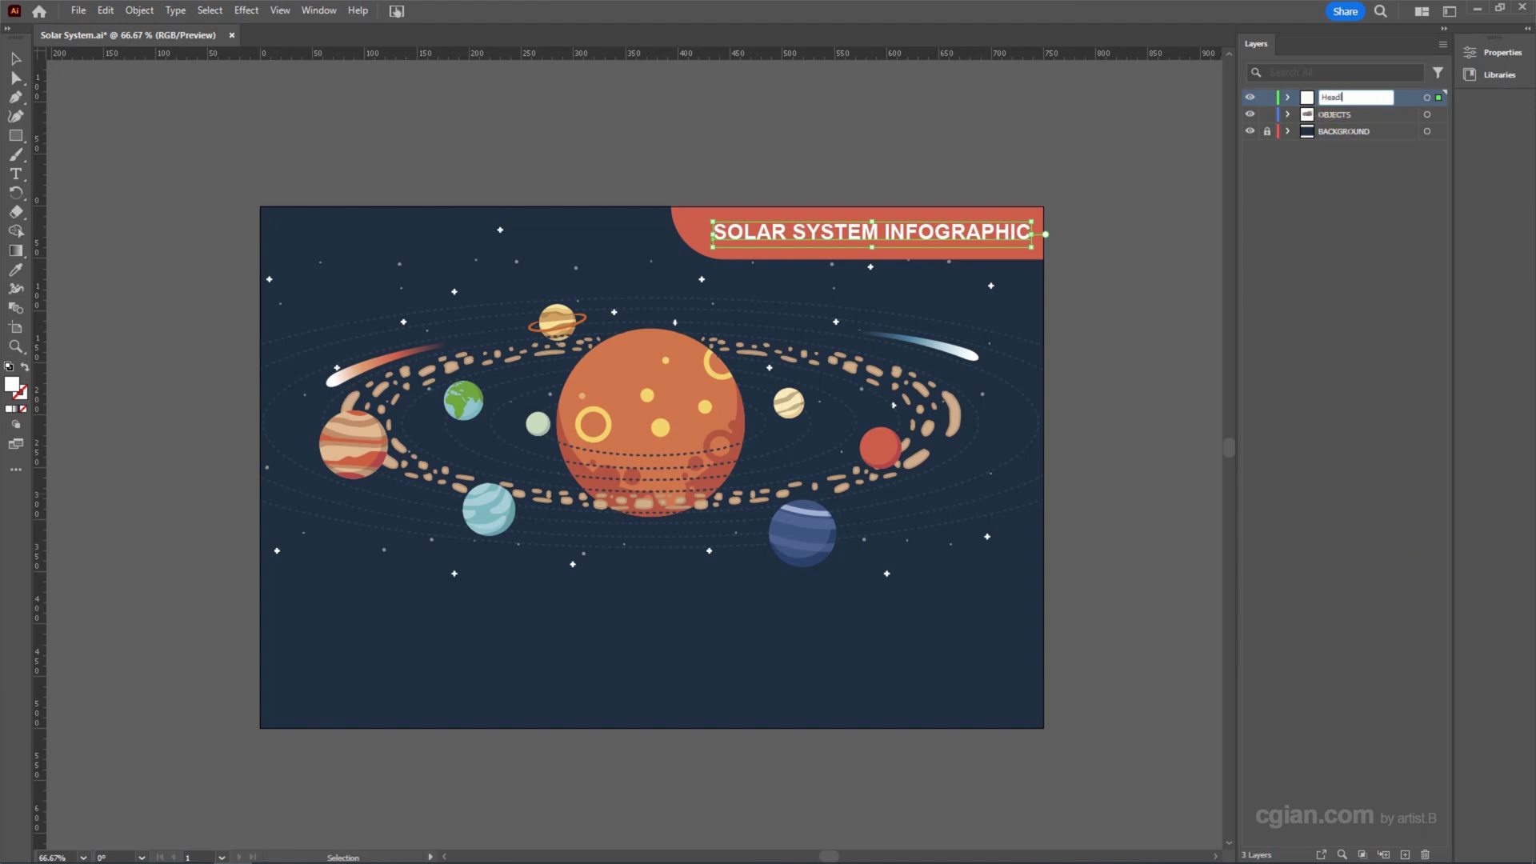
key(Return)
- Move the orange banner shape onto a new layer named Headline color
click(685, 228)
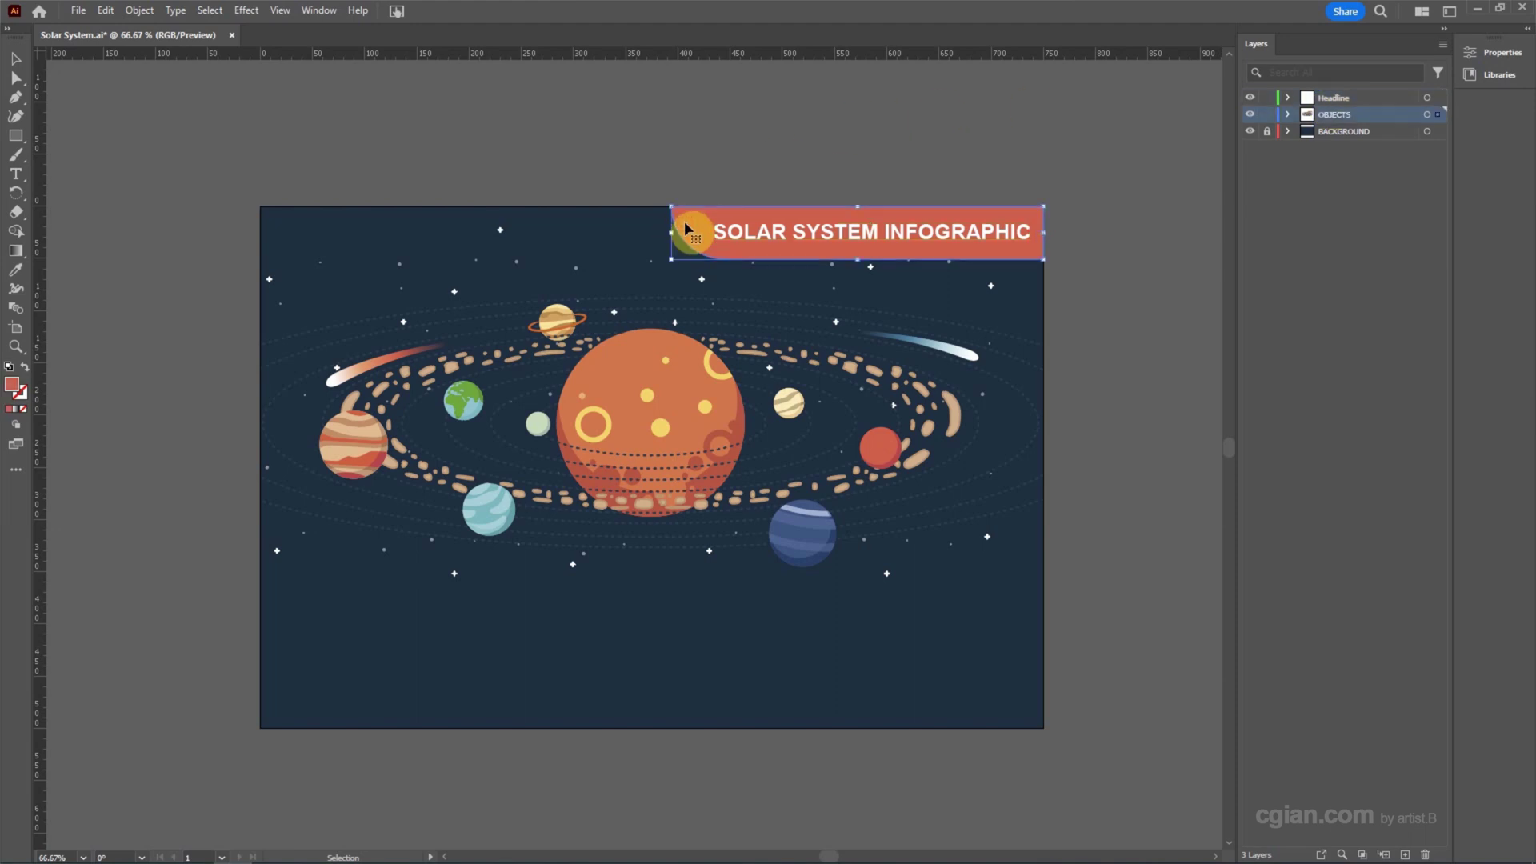
key(Delete)
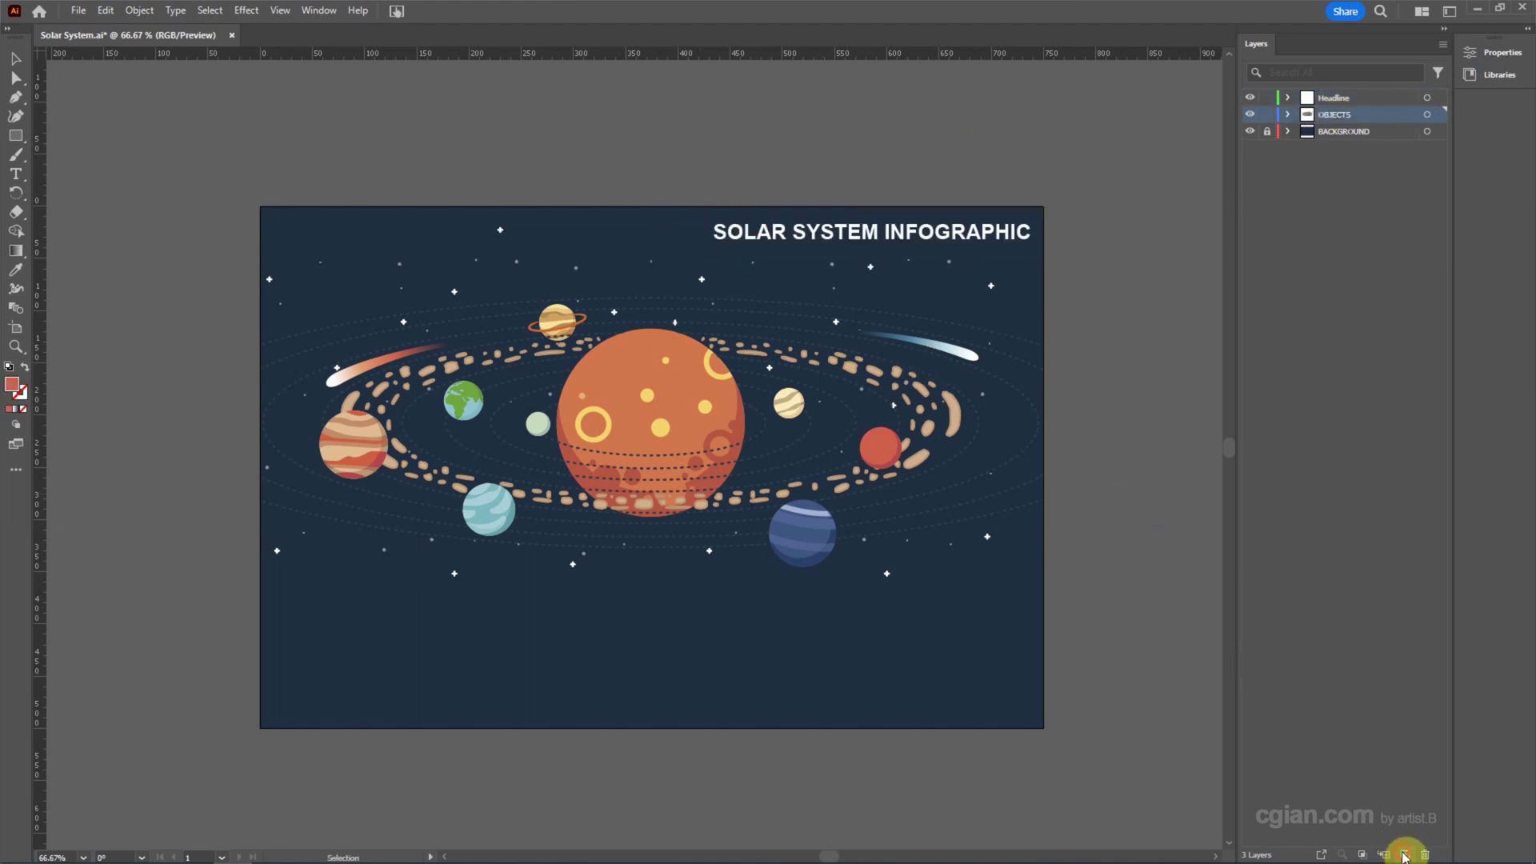
click(1405, 854)
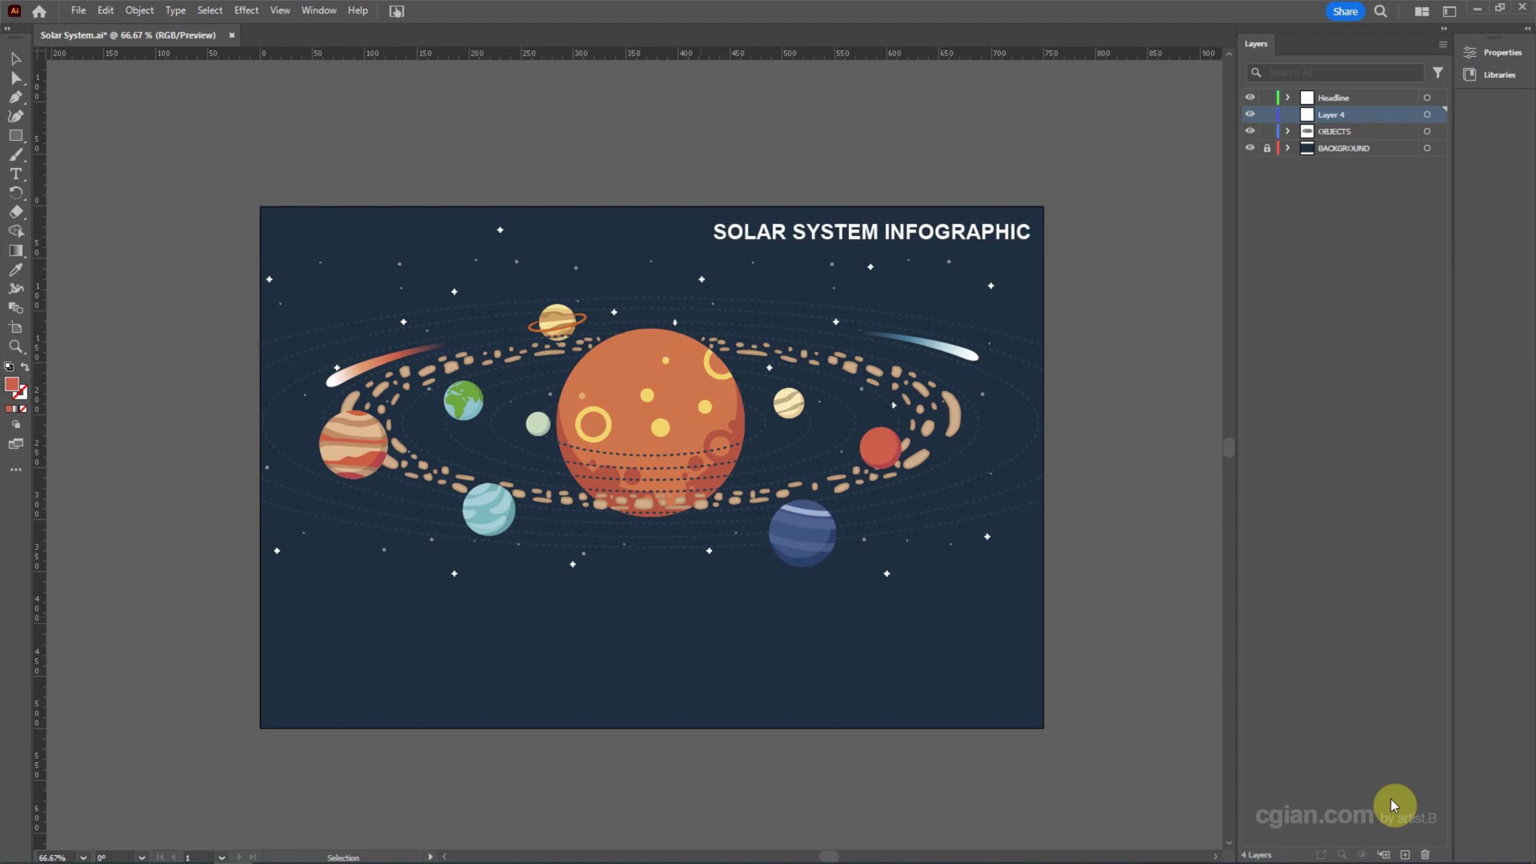
key(ctrl+f)
double_click(1325, 116)
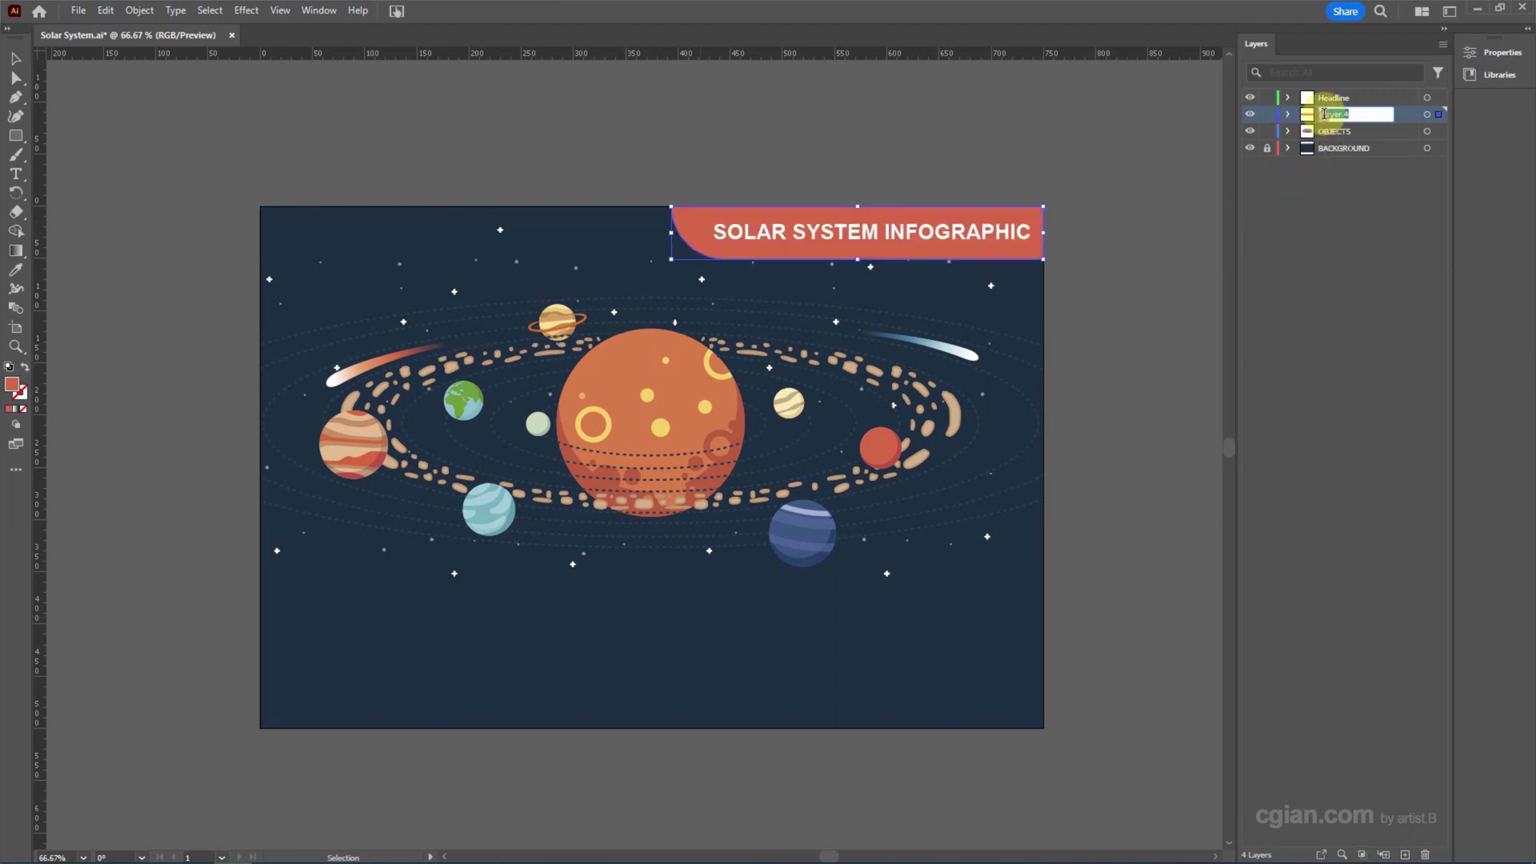
text(Headline)
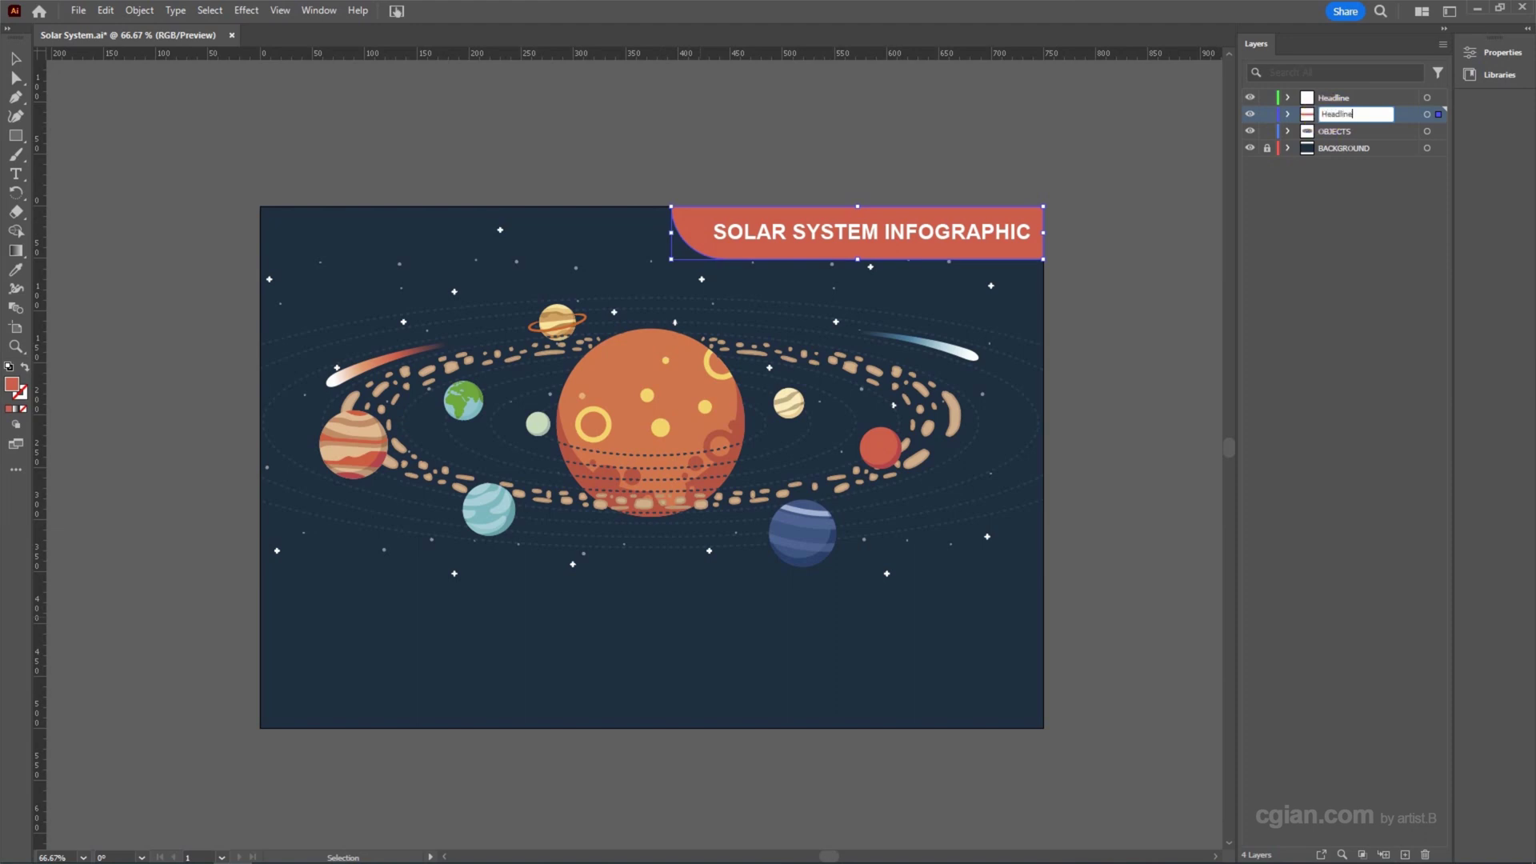
text( color)
click(1326, 121)
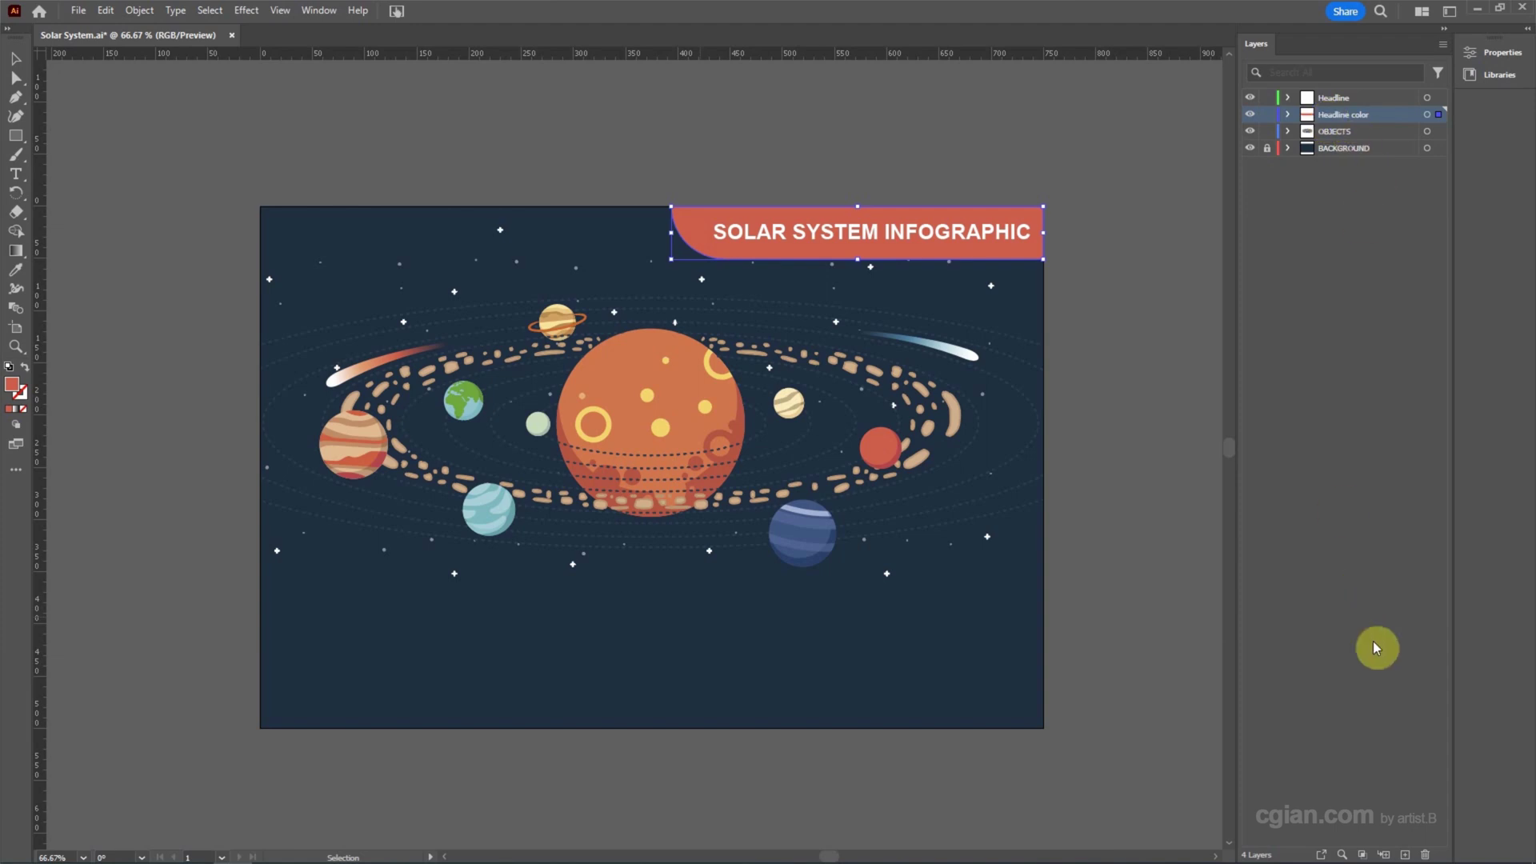
- Move a planet out of the OBJECTS groups onto a new layer named Uranus
click(1406, 855)
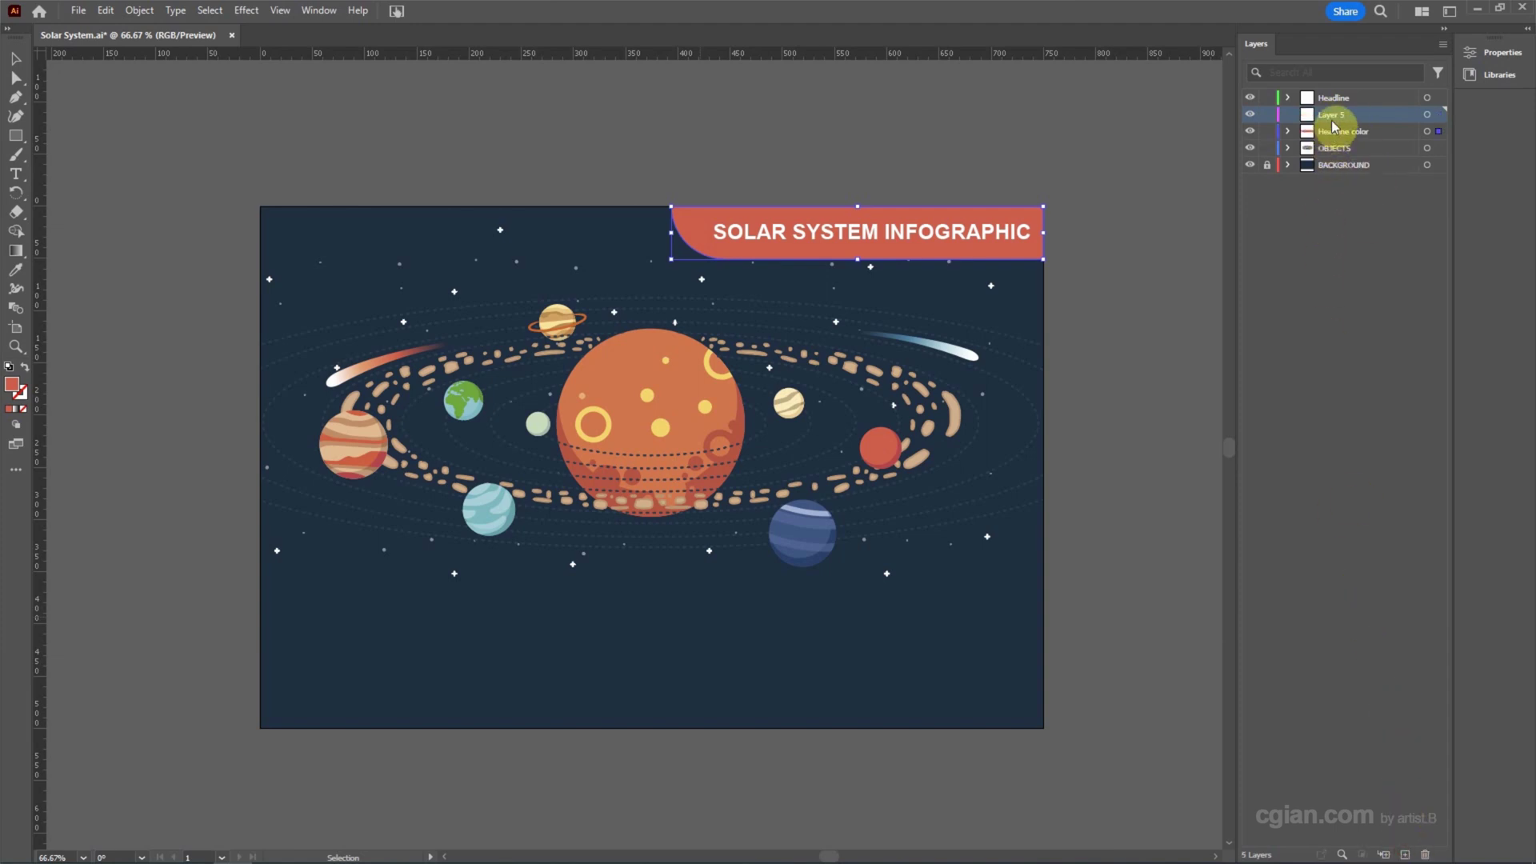
drag(1337, 132, 1337, 112)
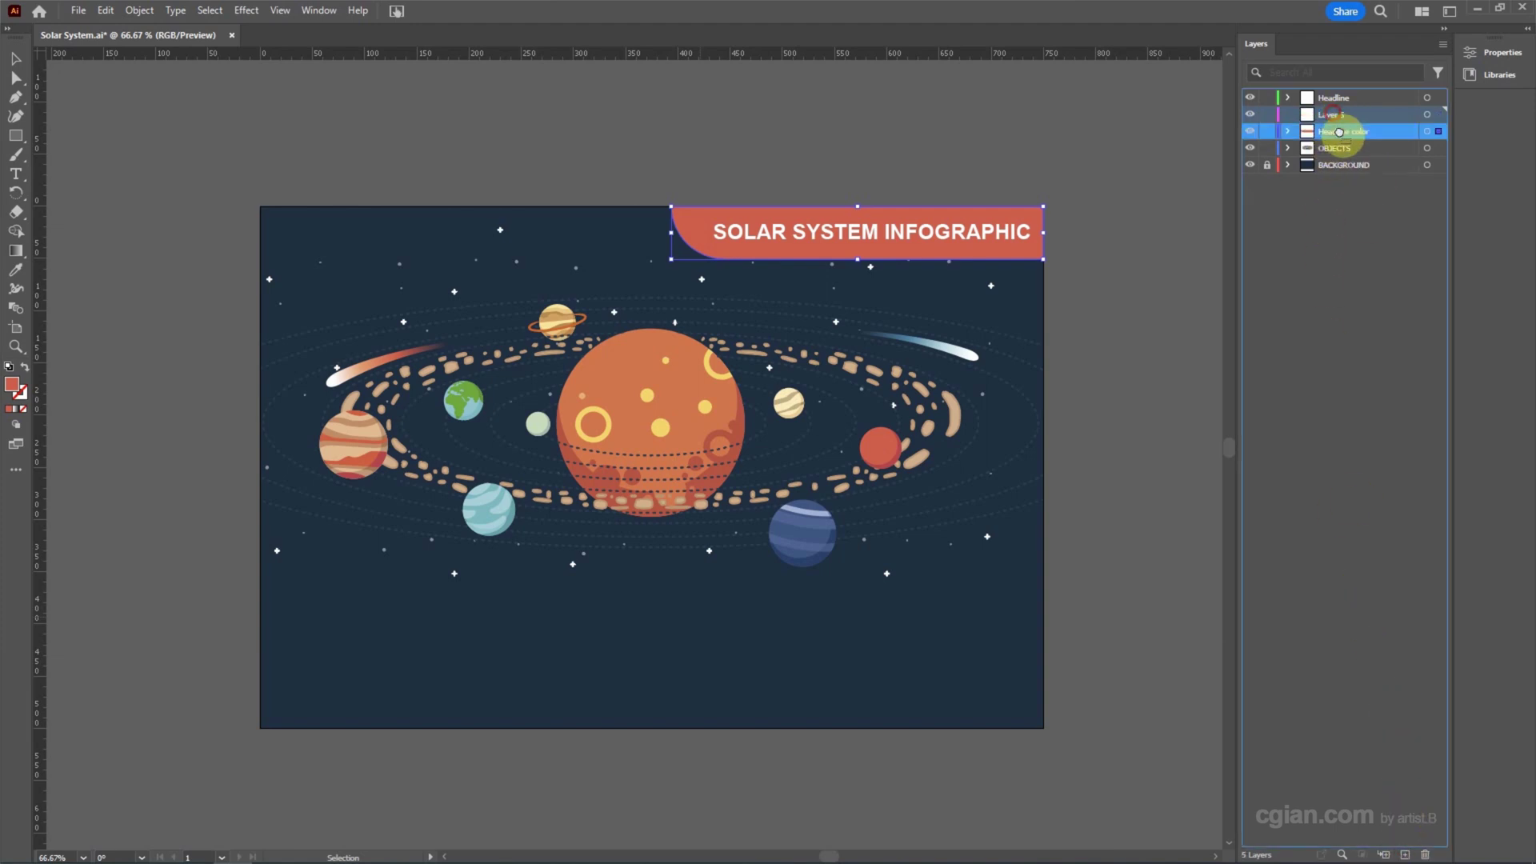
click(1288, 148)
click(1308, 165)
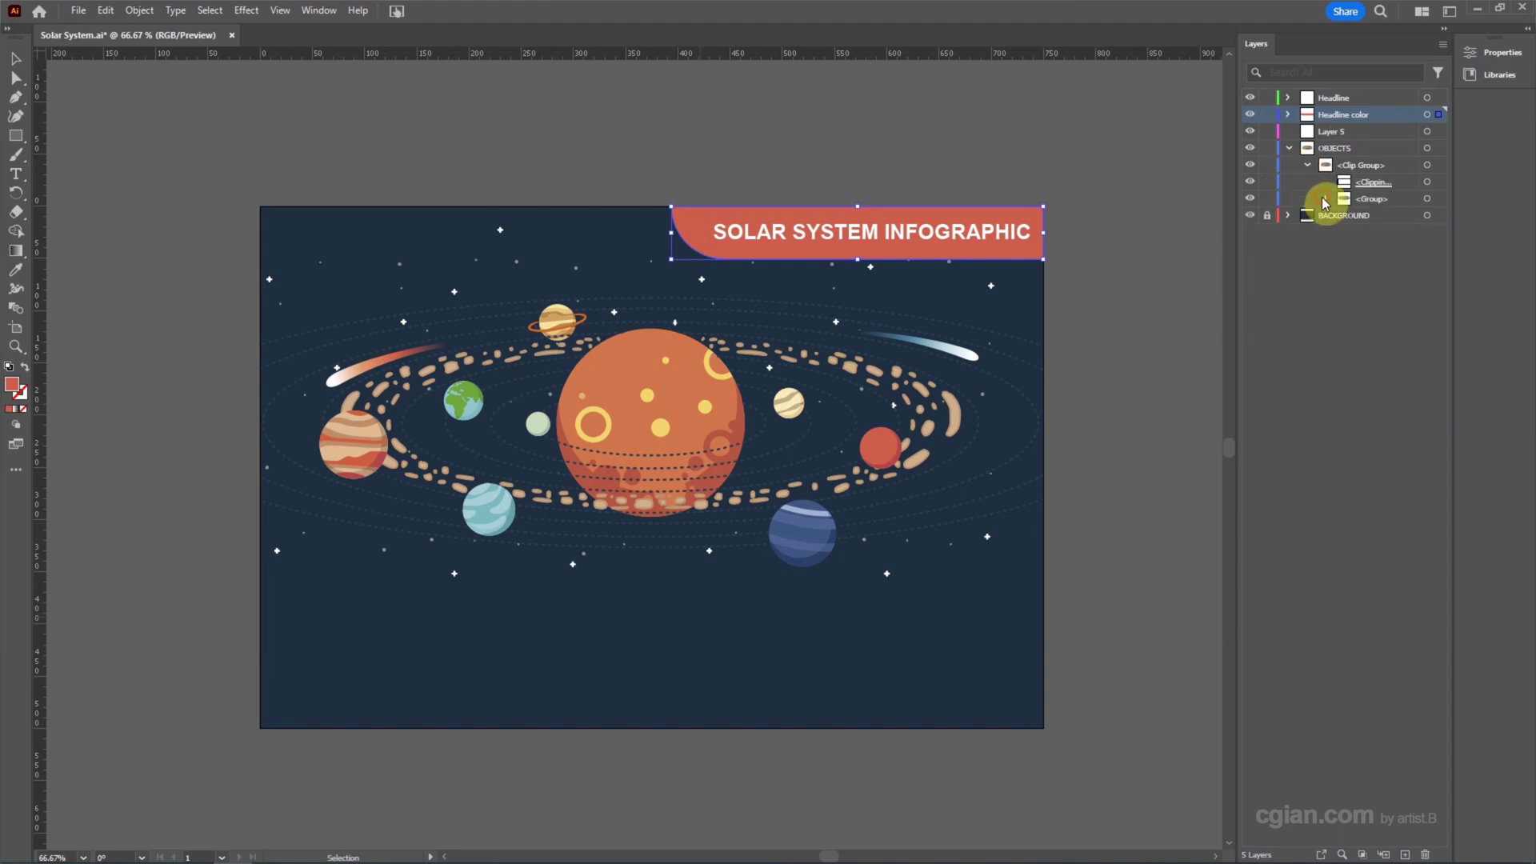
click(1326, 198)
click(1344, 216)
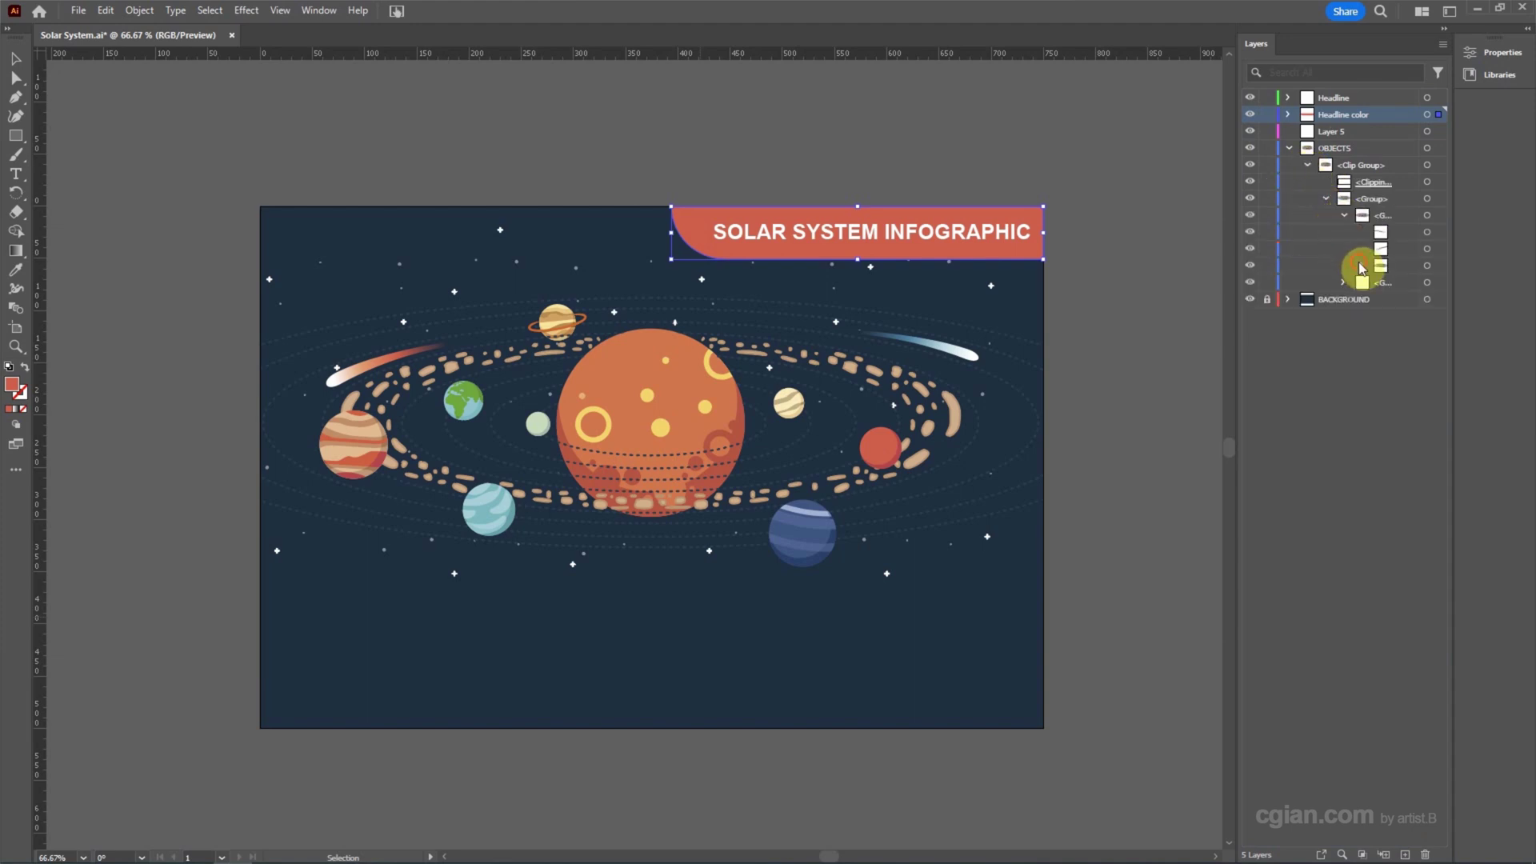
click(1361, 266)
drag(1415, 288, 1362, 131)
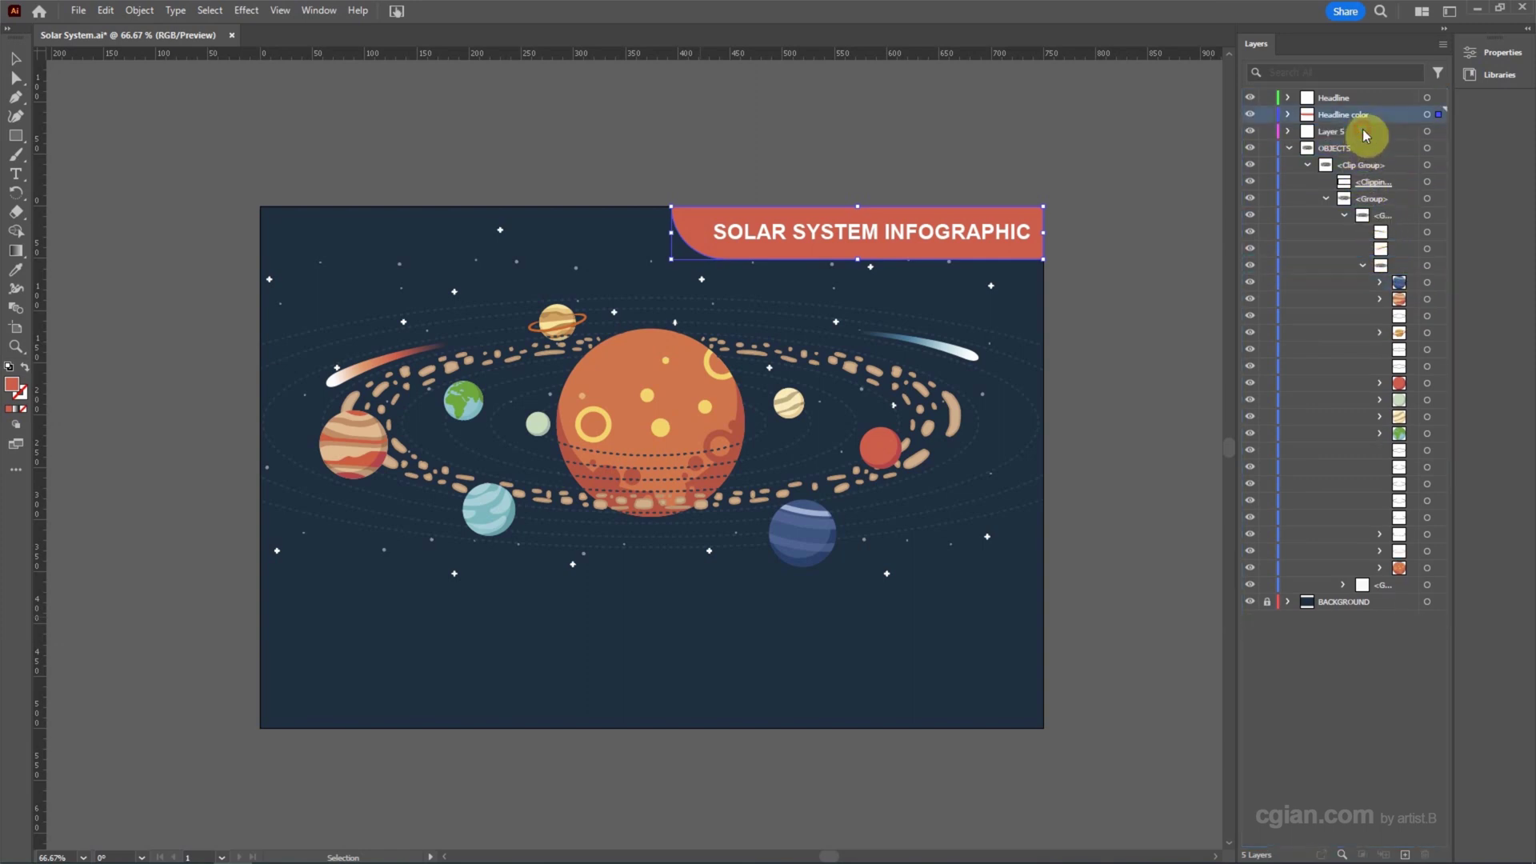
double_click(1334, 130)
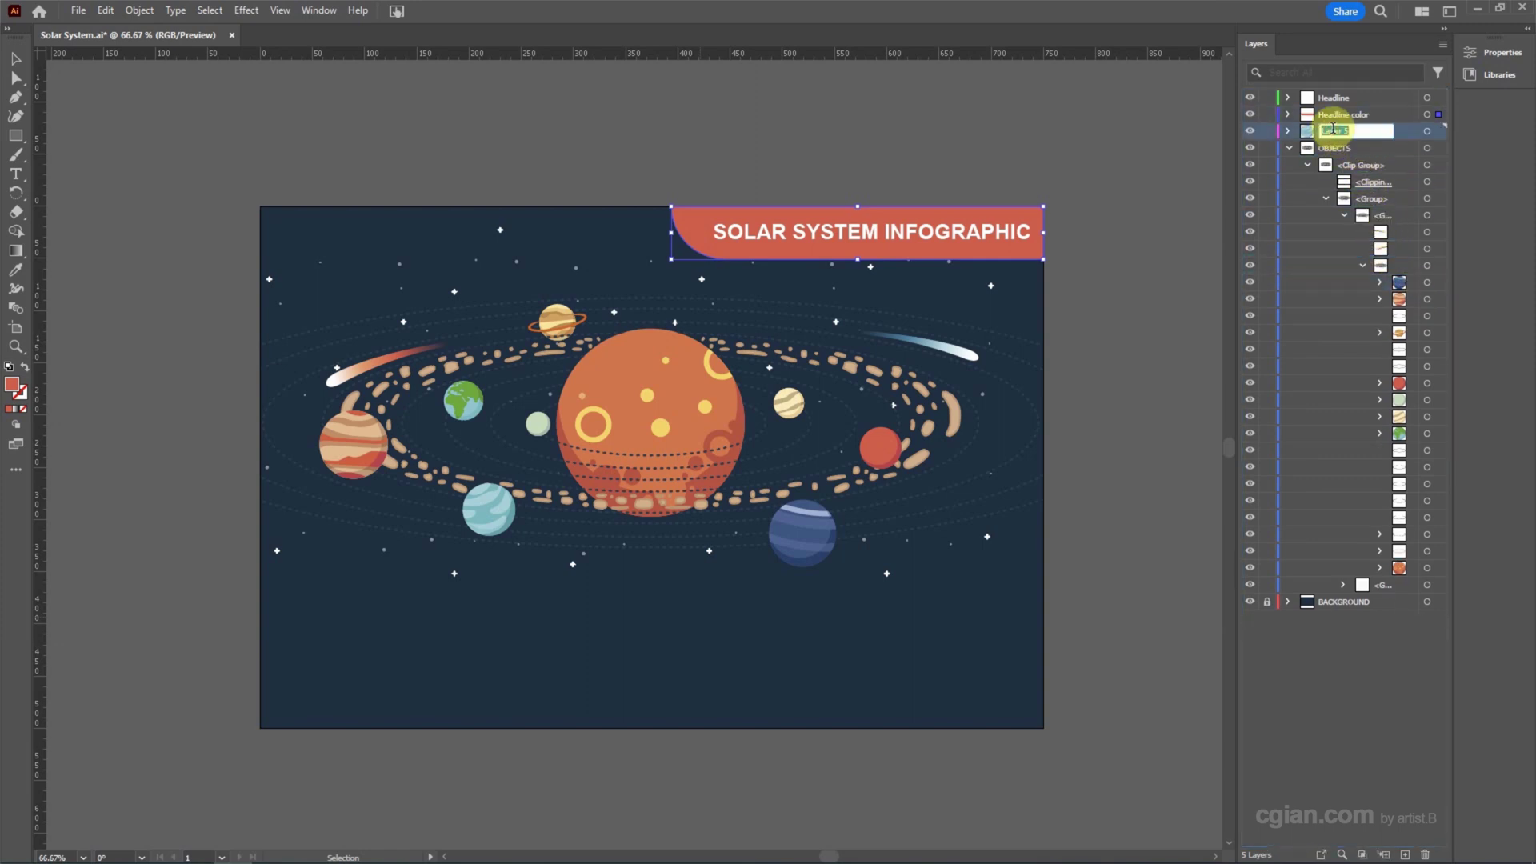
text(U)
text(ranus)
key(Return)
- Add layers for the remaining planets and rename them, including Jupiter and Neptune
click(1356, 147)
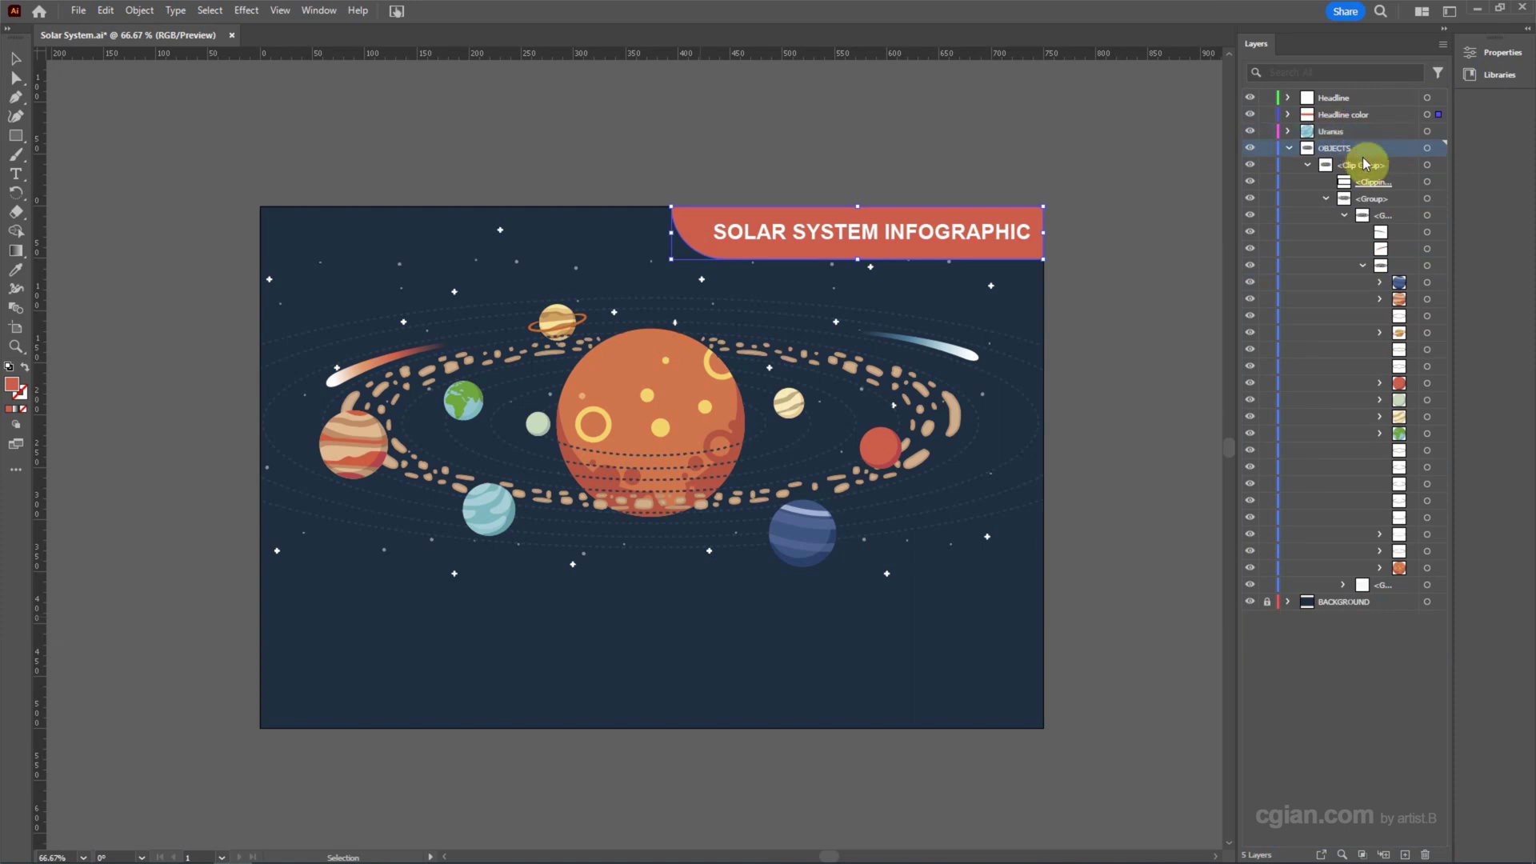
click(1405, 854)
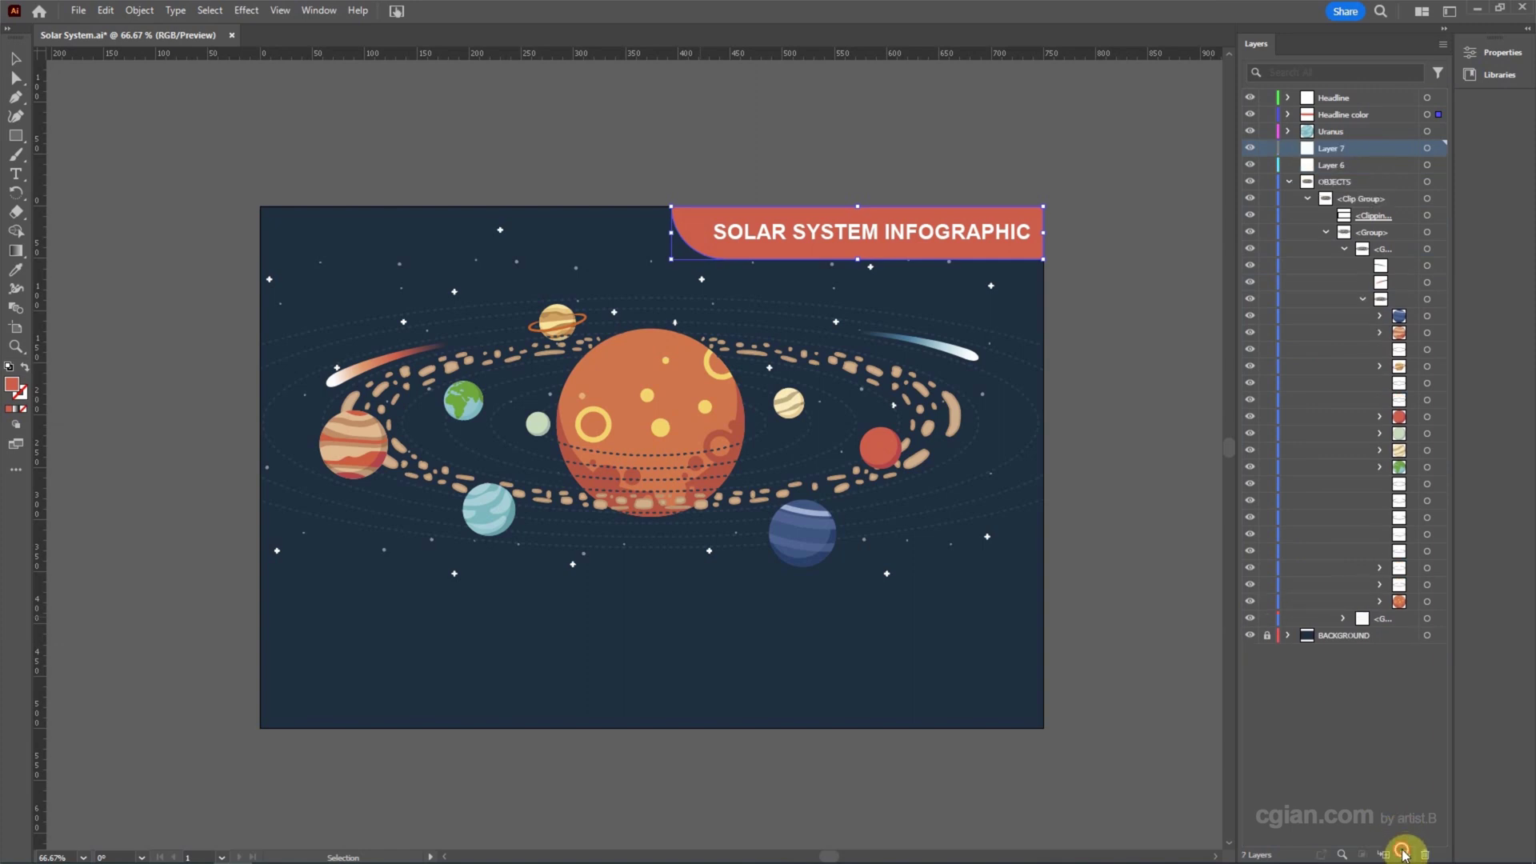
click(1404, 855)
click(1404, 854)
click(1404, 854)
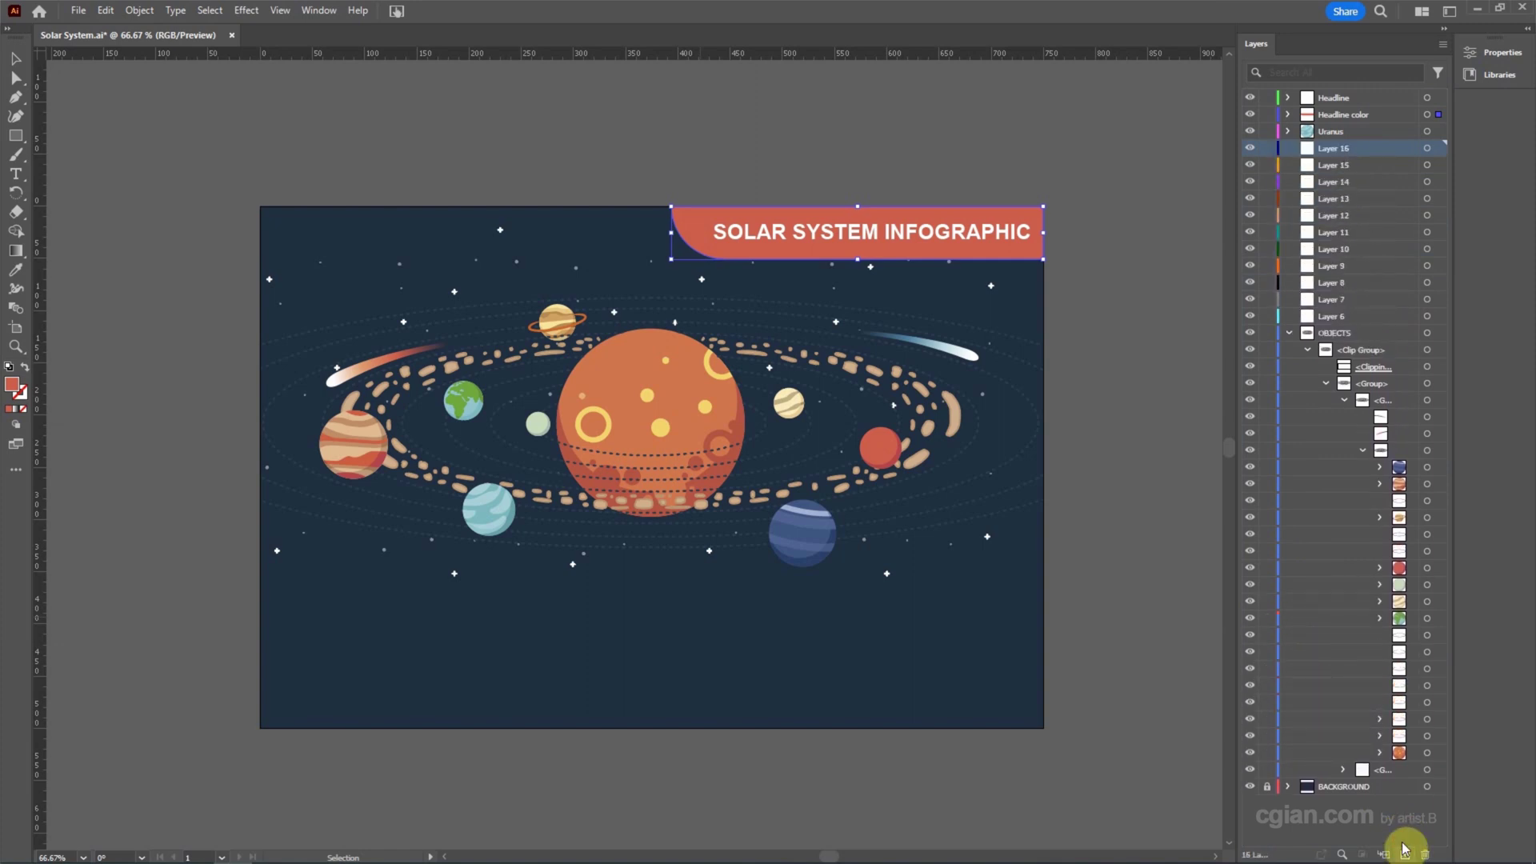
click(1404, 855)
click(1406, 470)
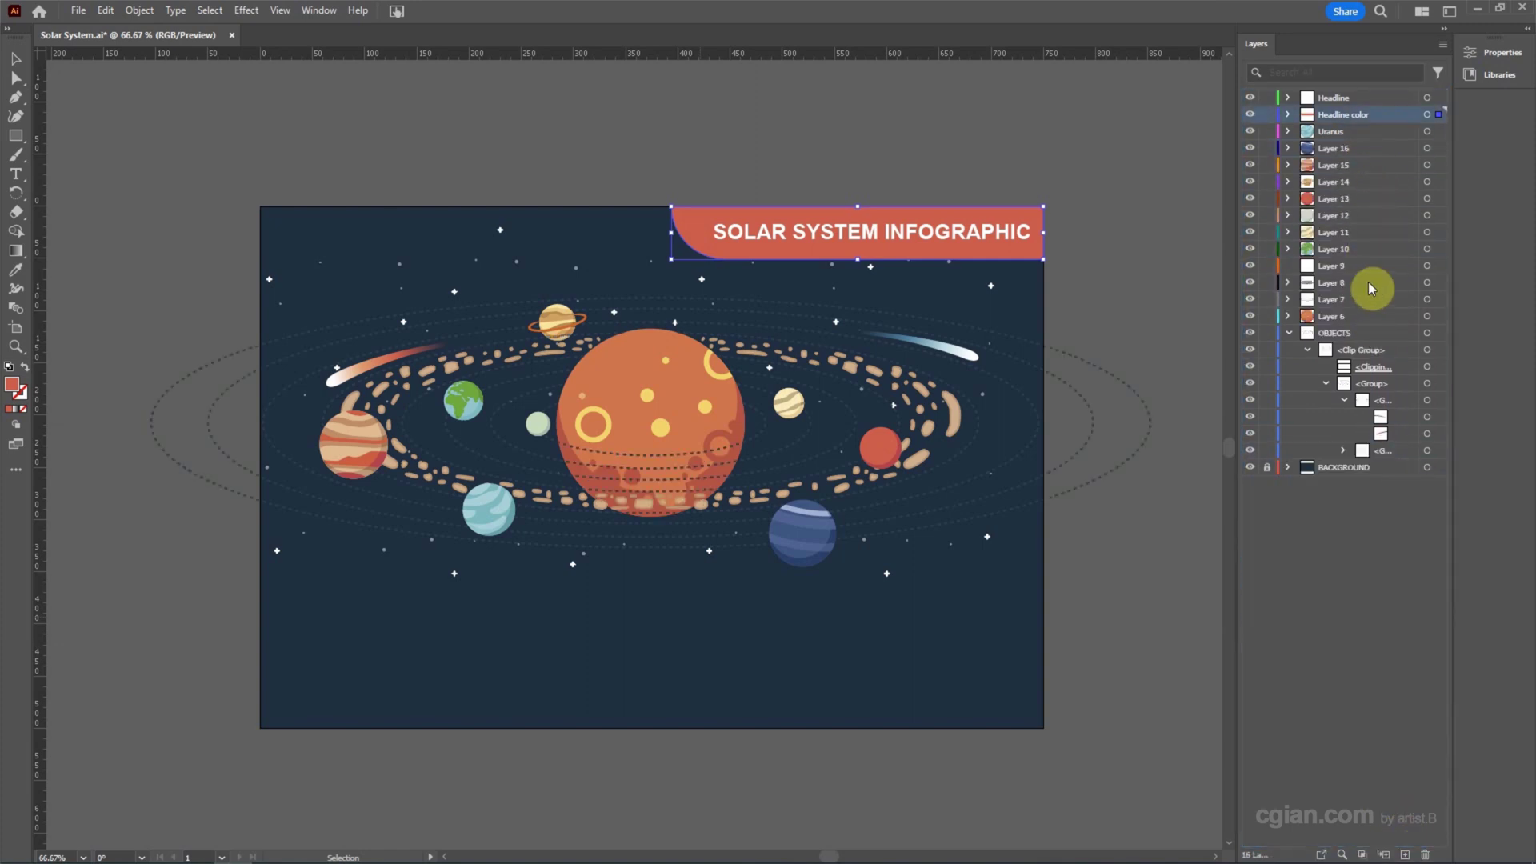
double_click(1336, 299)
text(Space StoneOrbits)
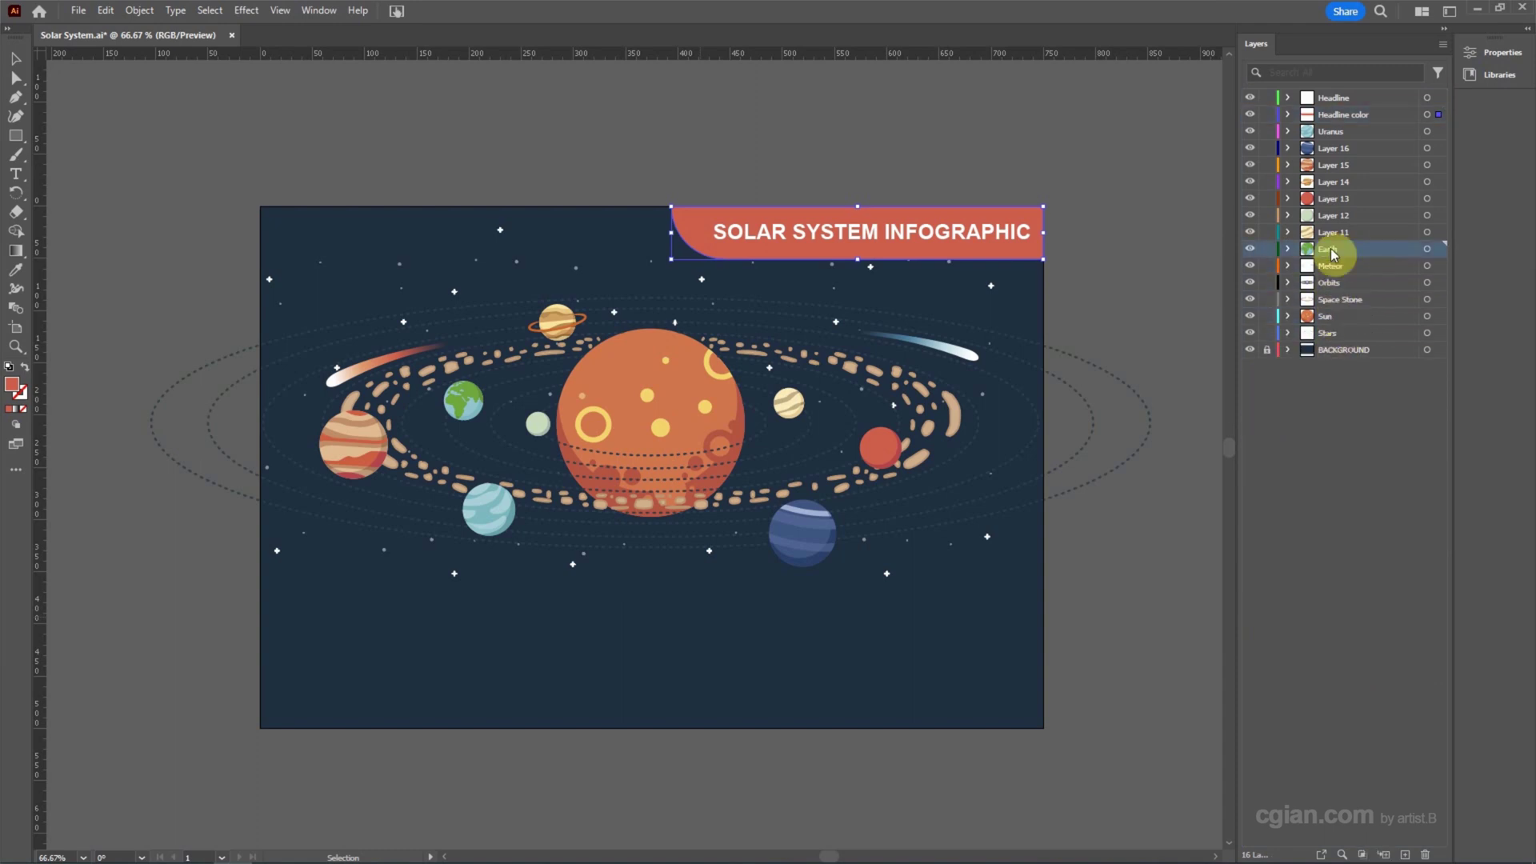
double_click(1332, 248)
text(EarthMercury)
double_click(1332, 165)
text(Jupiter)
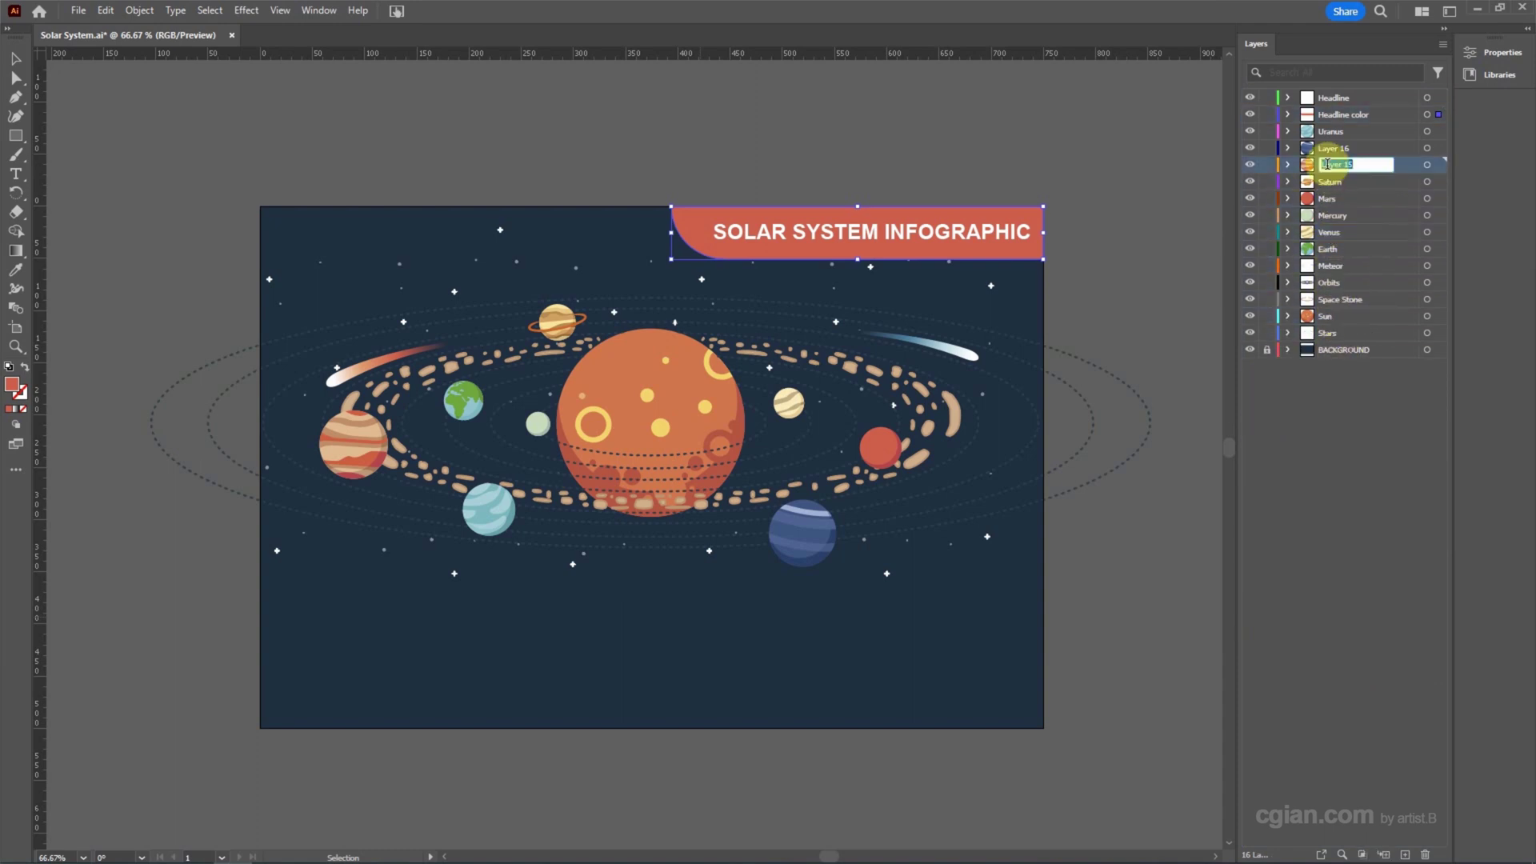
double_click(1332, 147)
text(Neptune)
key(Return)
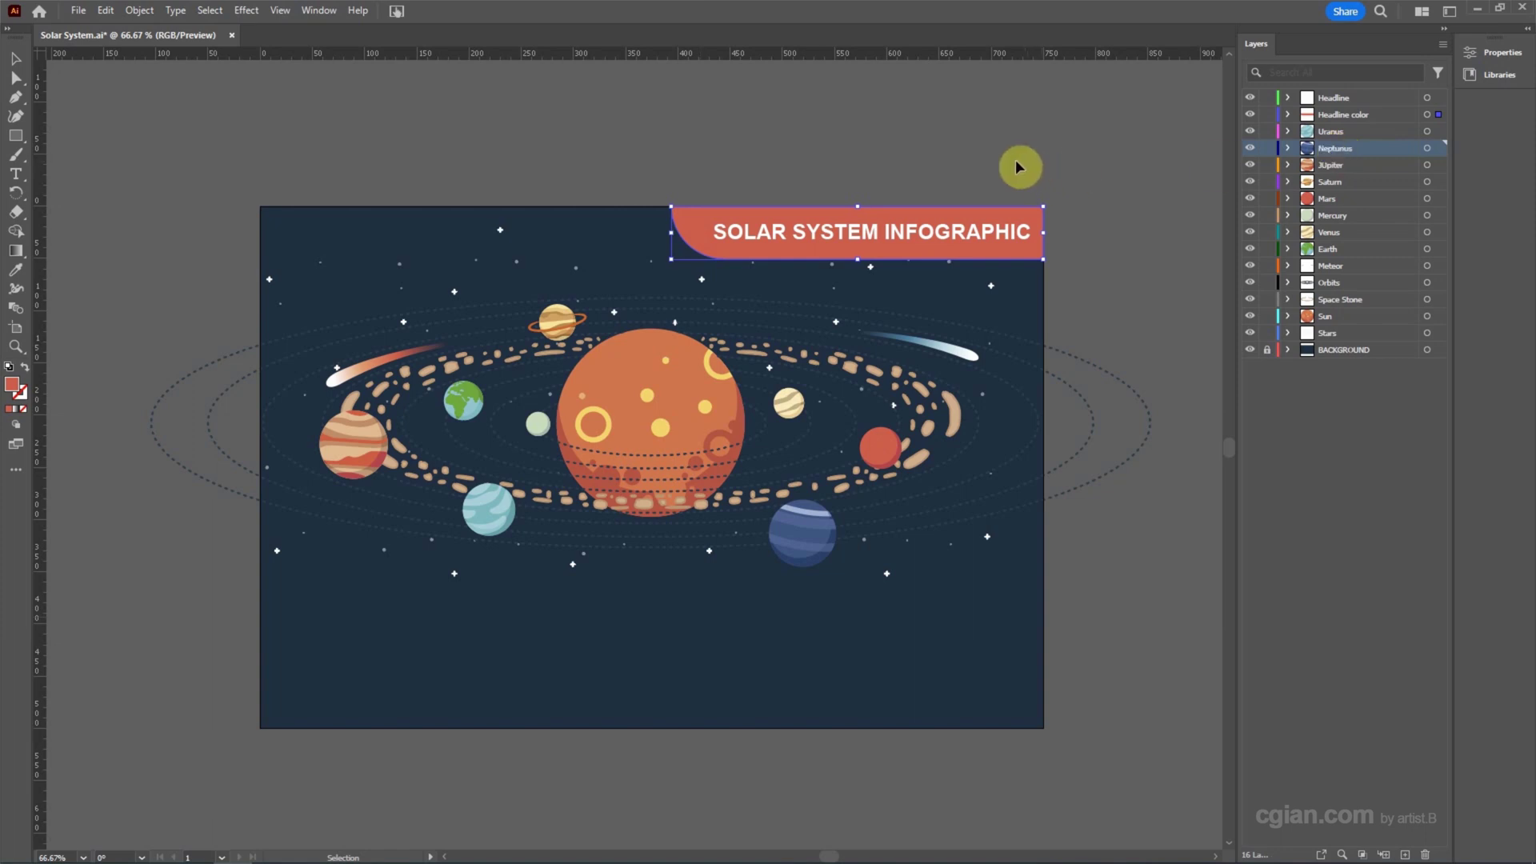
- Save a copy named 'Solar System to AE.ai' with Create PDF Compatible File enabled
click(76, 17)
click(133, 195)
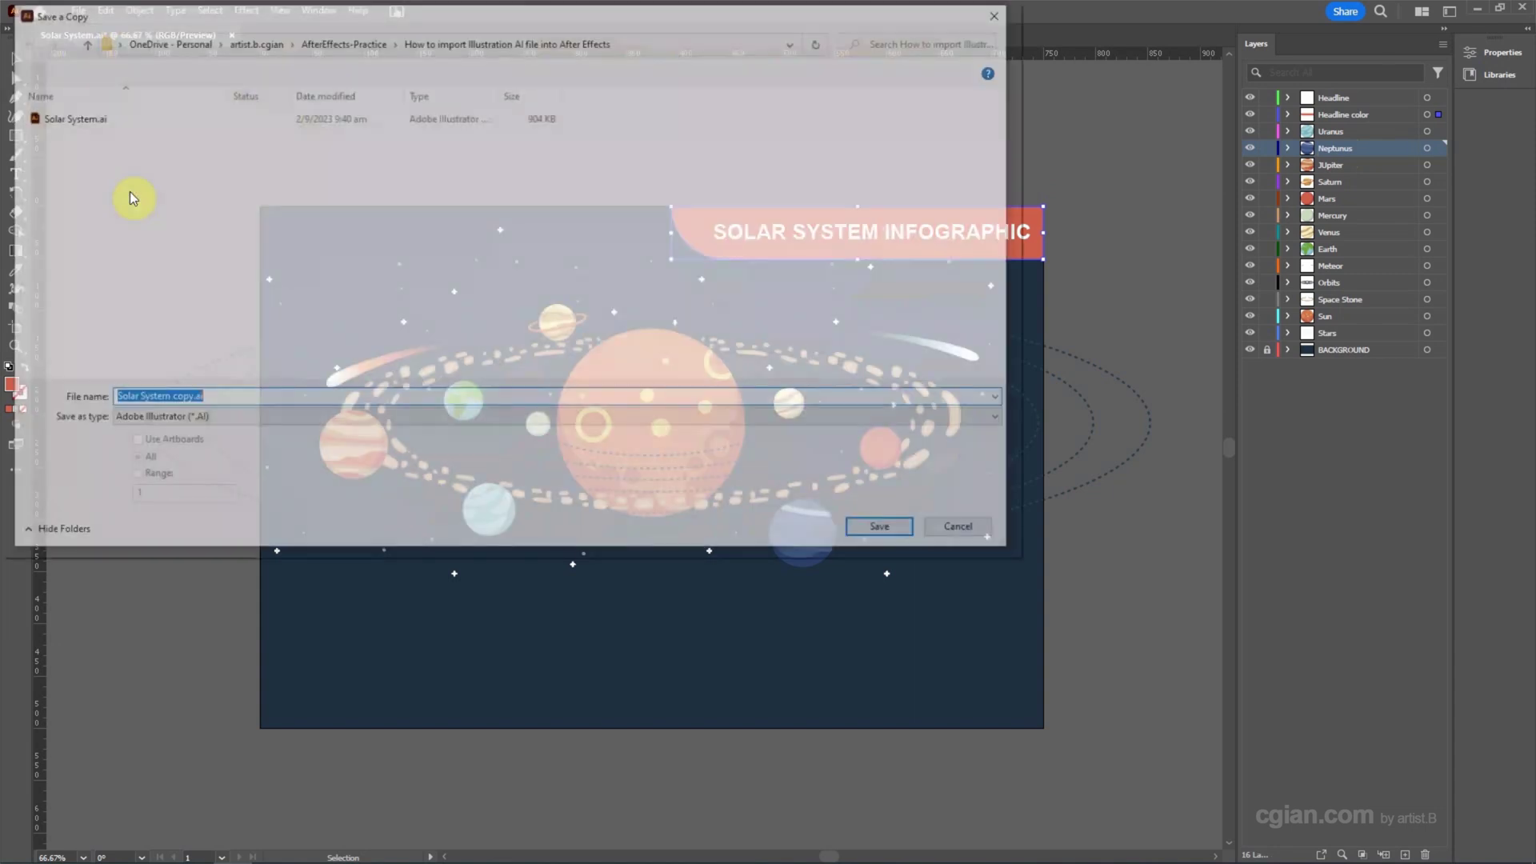
click(184, 399)
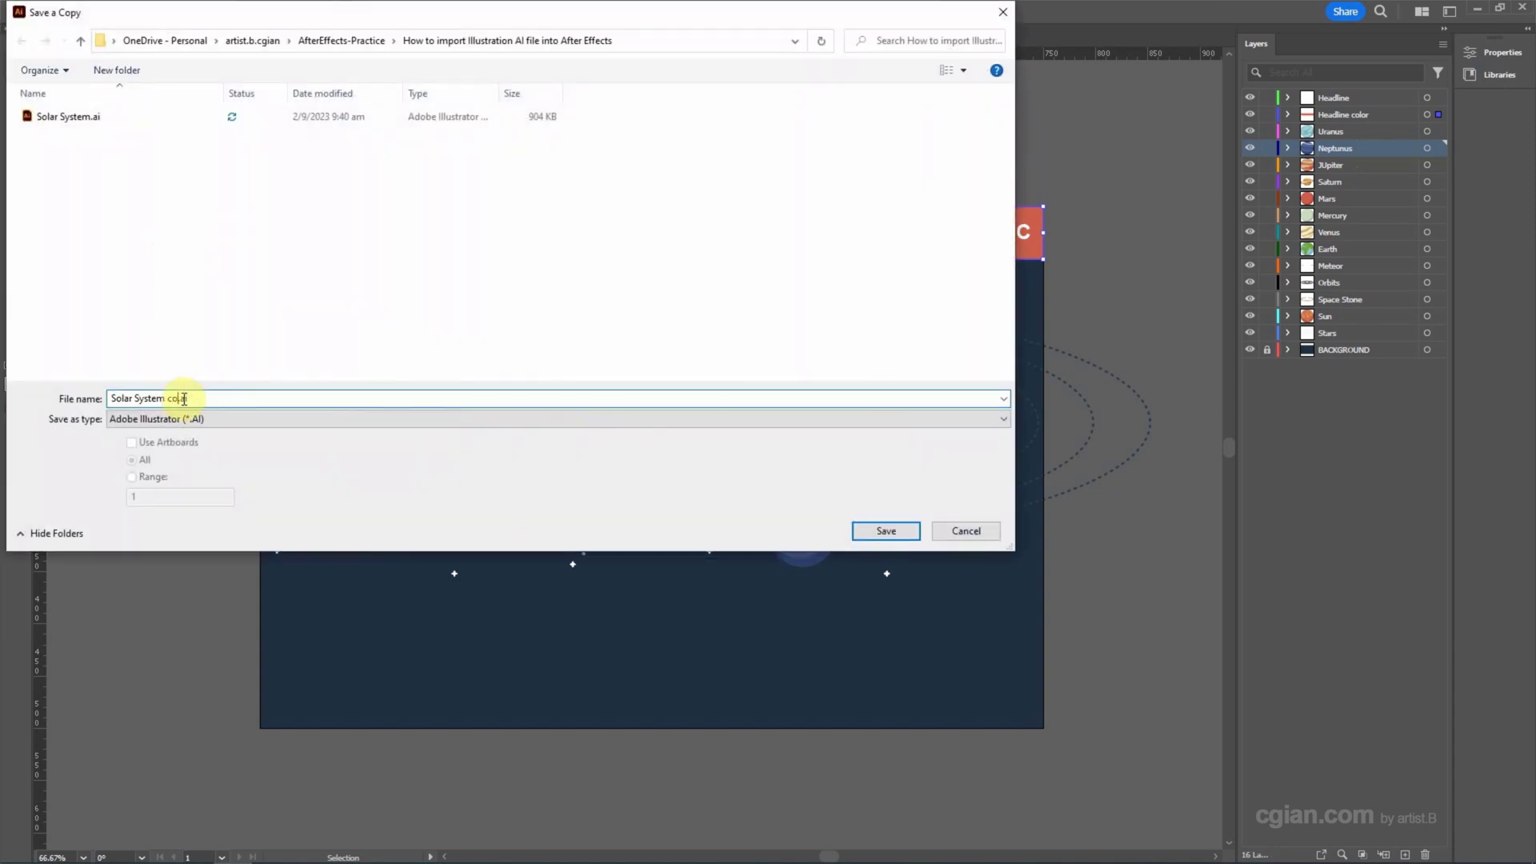
key(BackSpace)
key(BackSpace)
text(to)
text( AE)
key(Return)
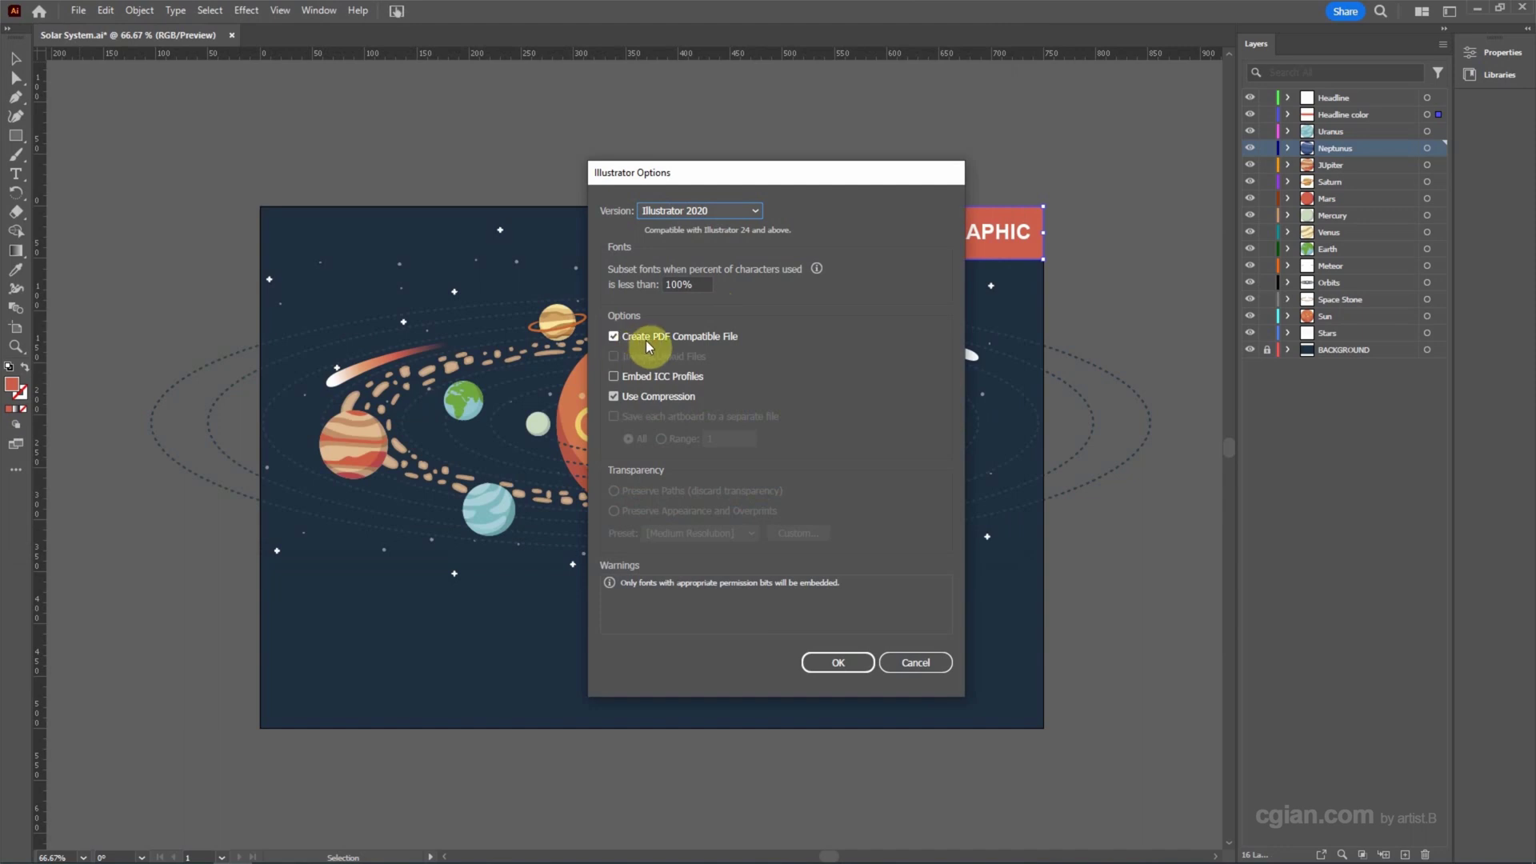
click(837, 664)
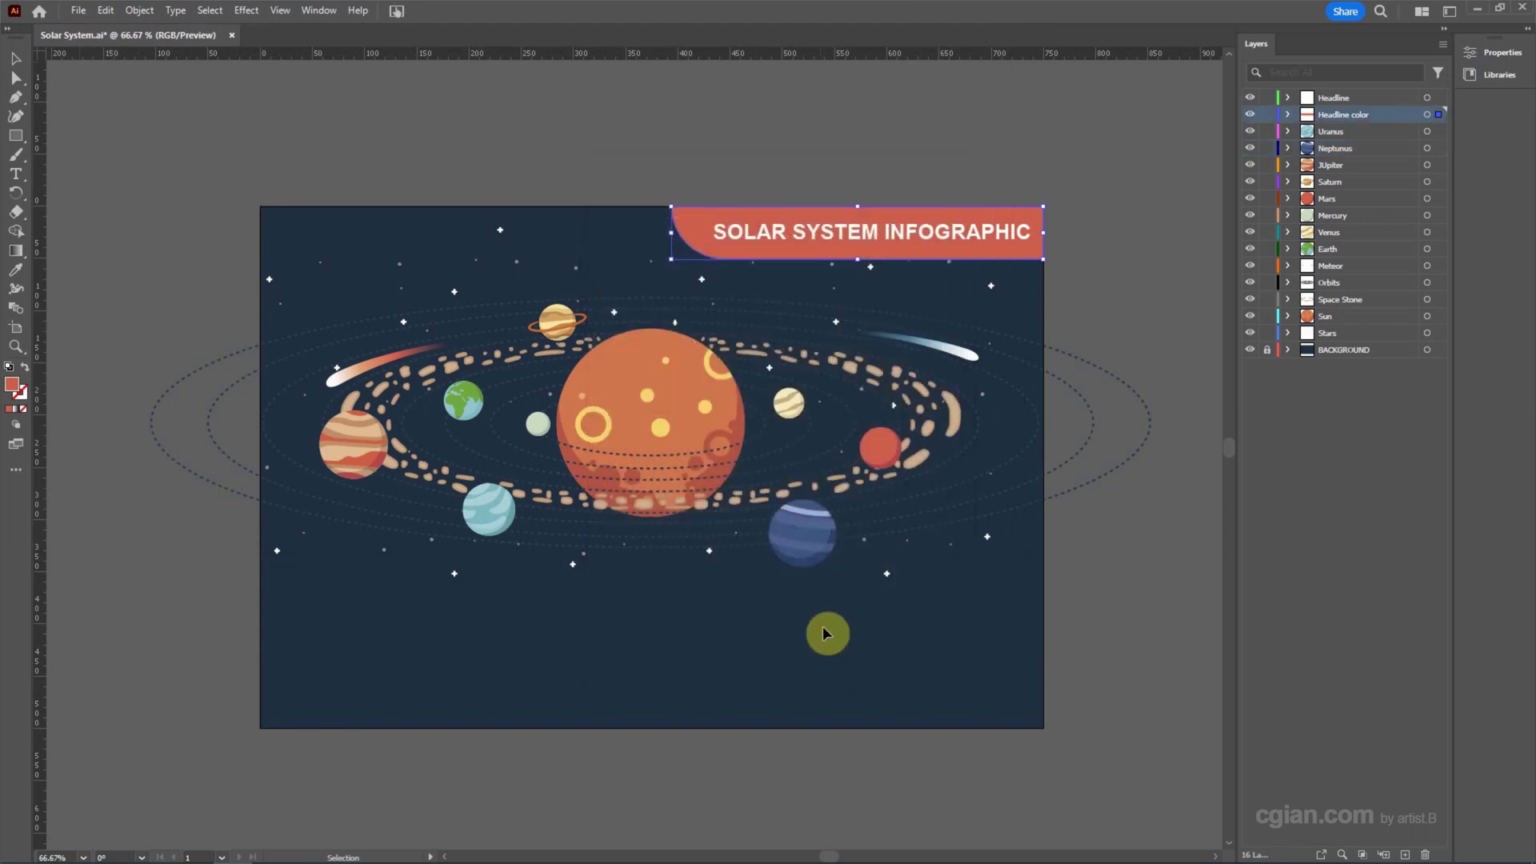
- Switch to After Effects and create Comp 1 with default settings
click(269, 852)
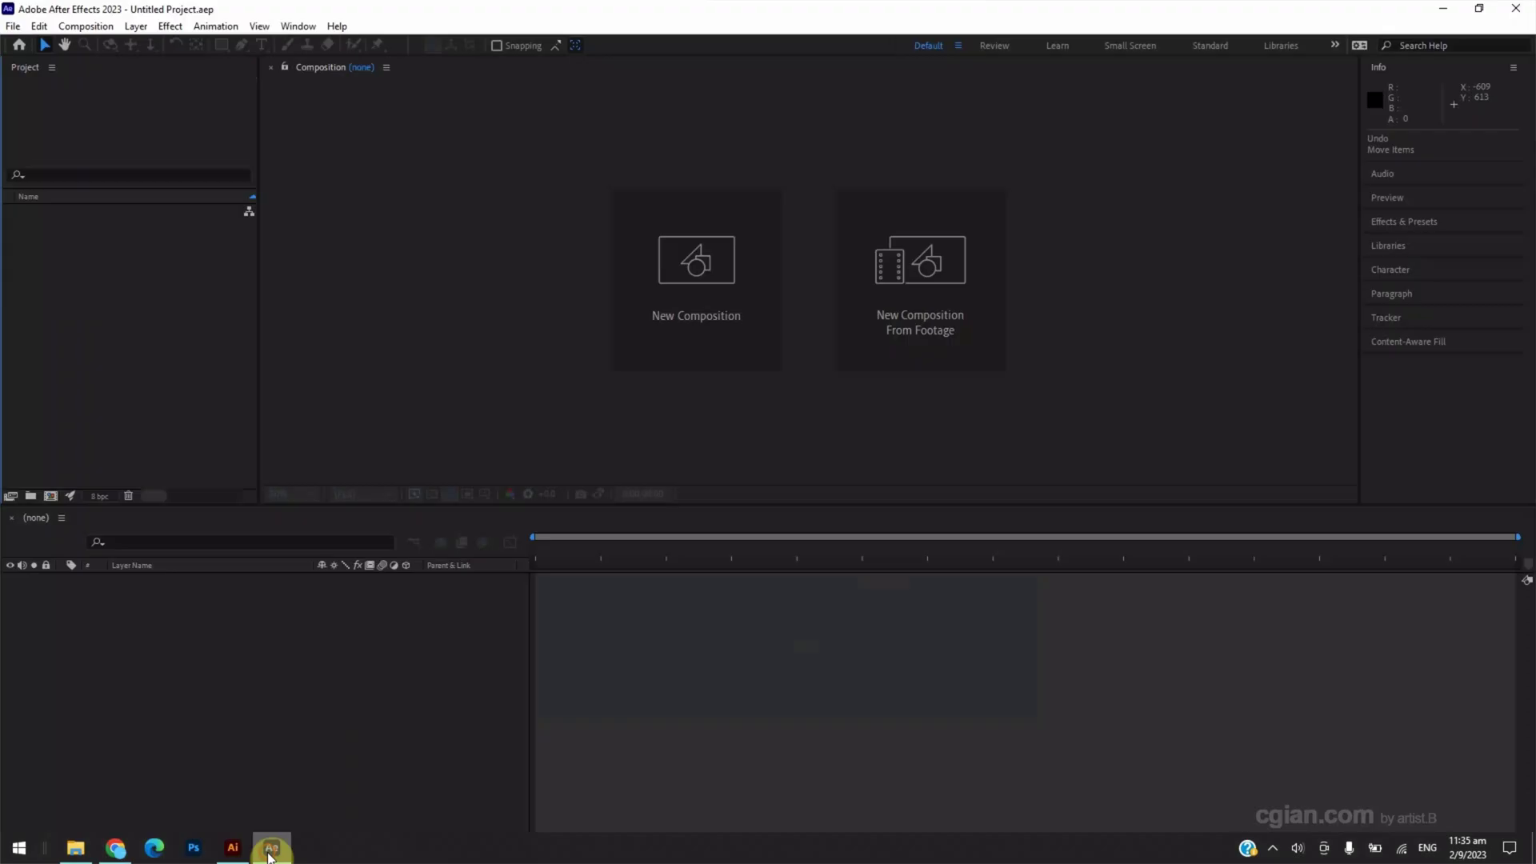
click(653, 335)
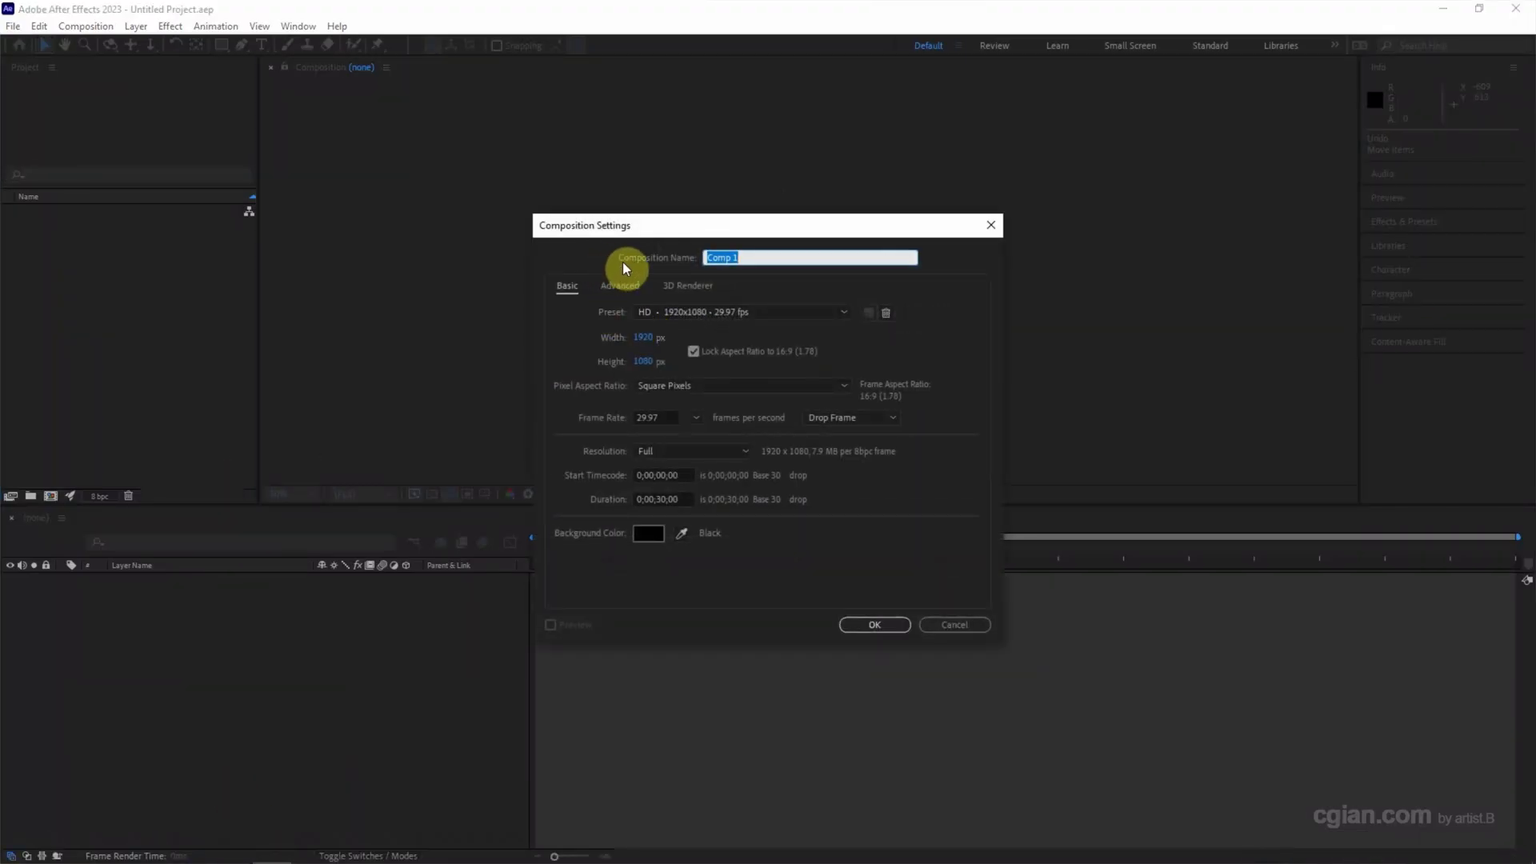
click(864, 624)
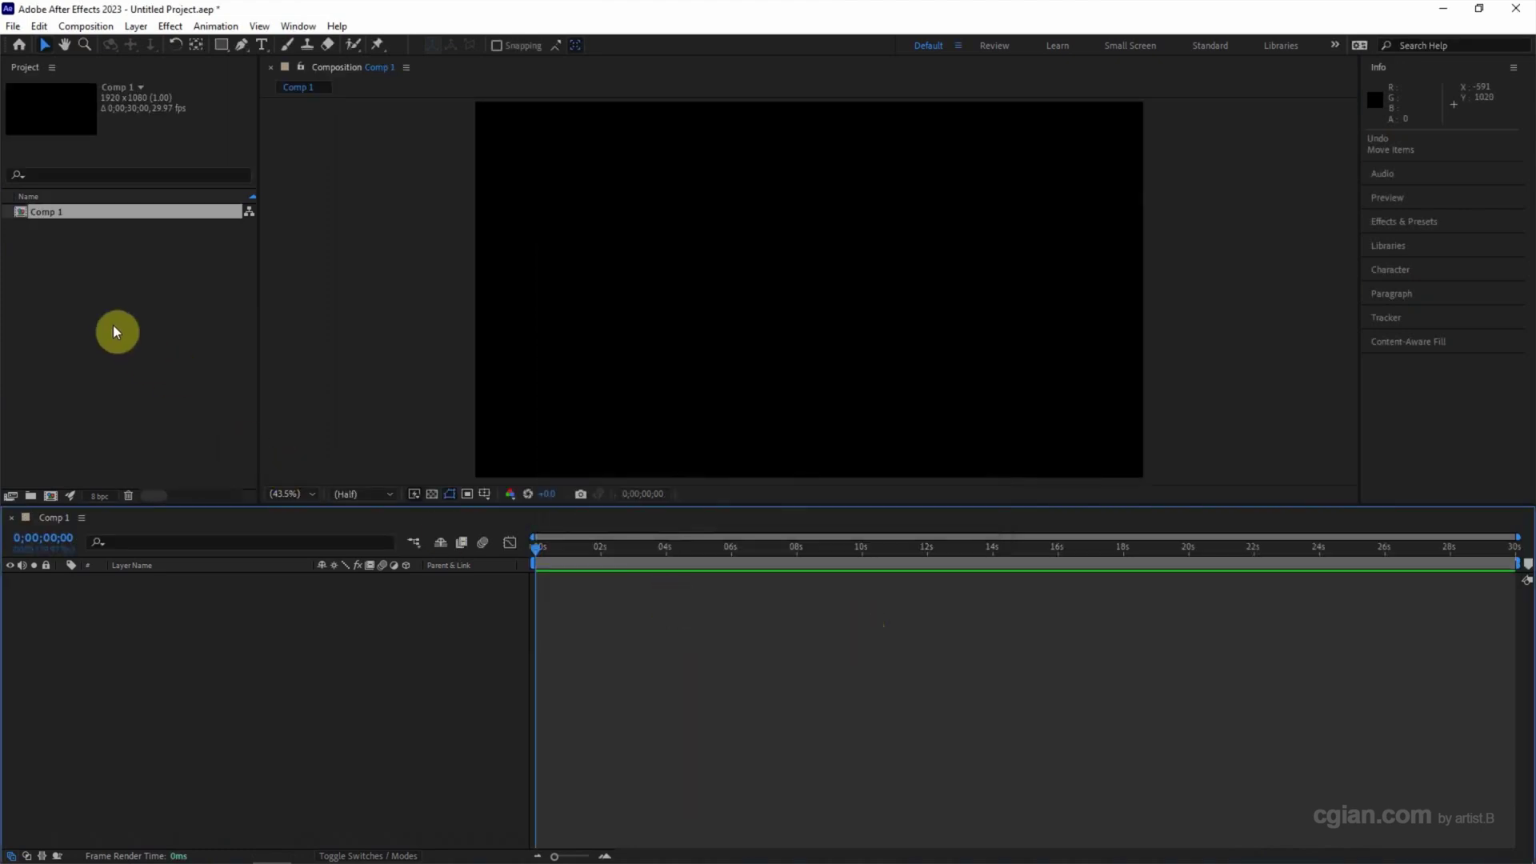
- Import Solar System to AE.ai as merged layers, add it to Comp 1, then undo
click(12, 26)
mouse_move(108, 249)
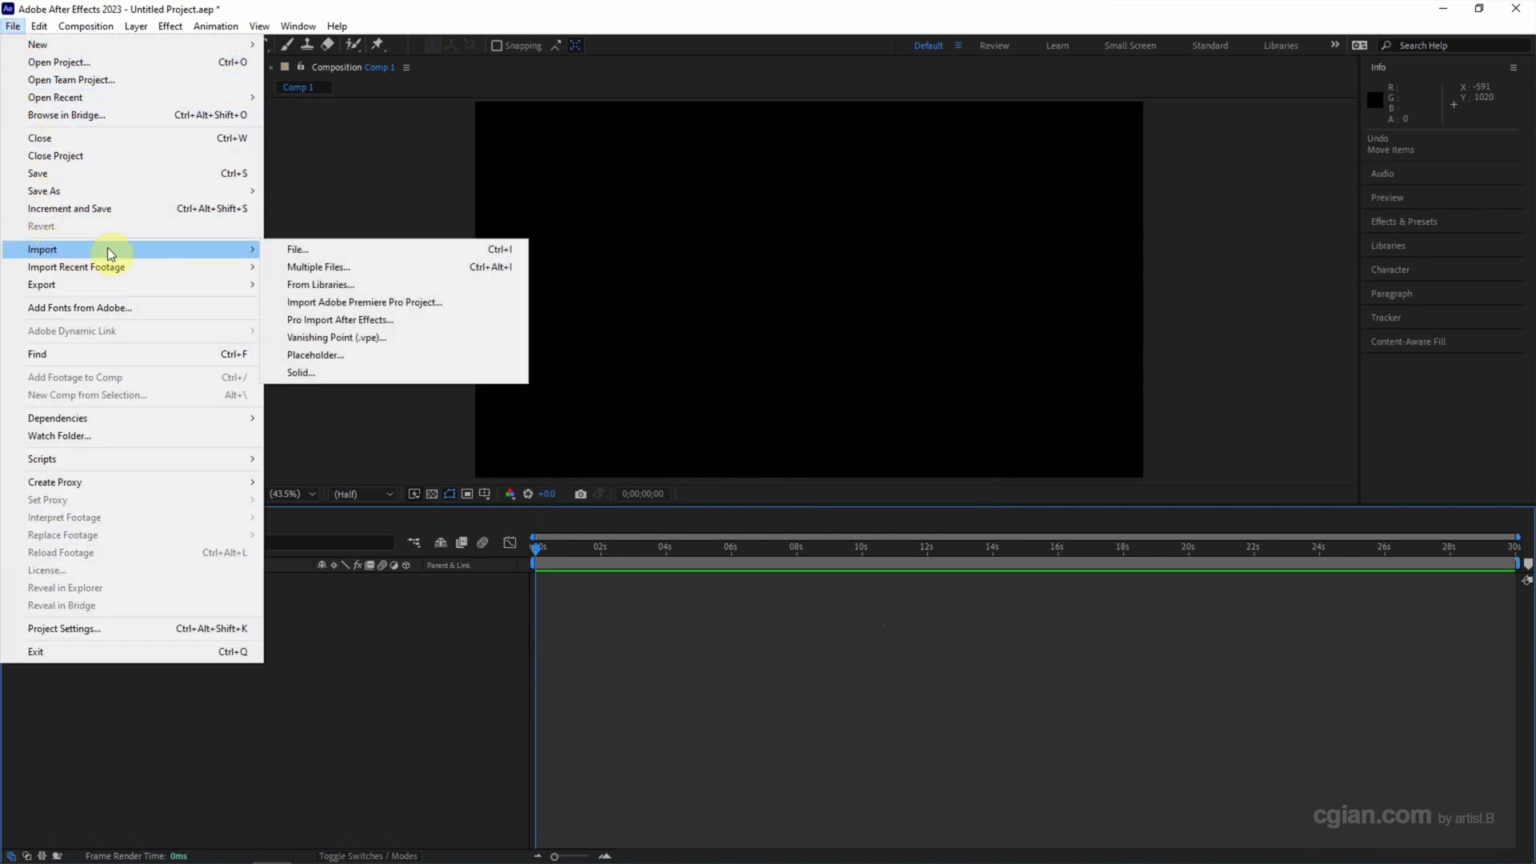
click(295, 249)
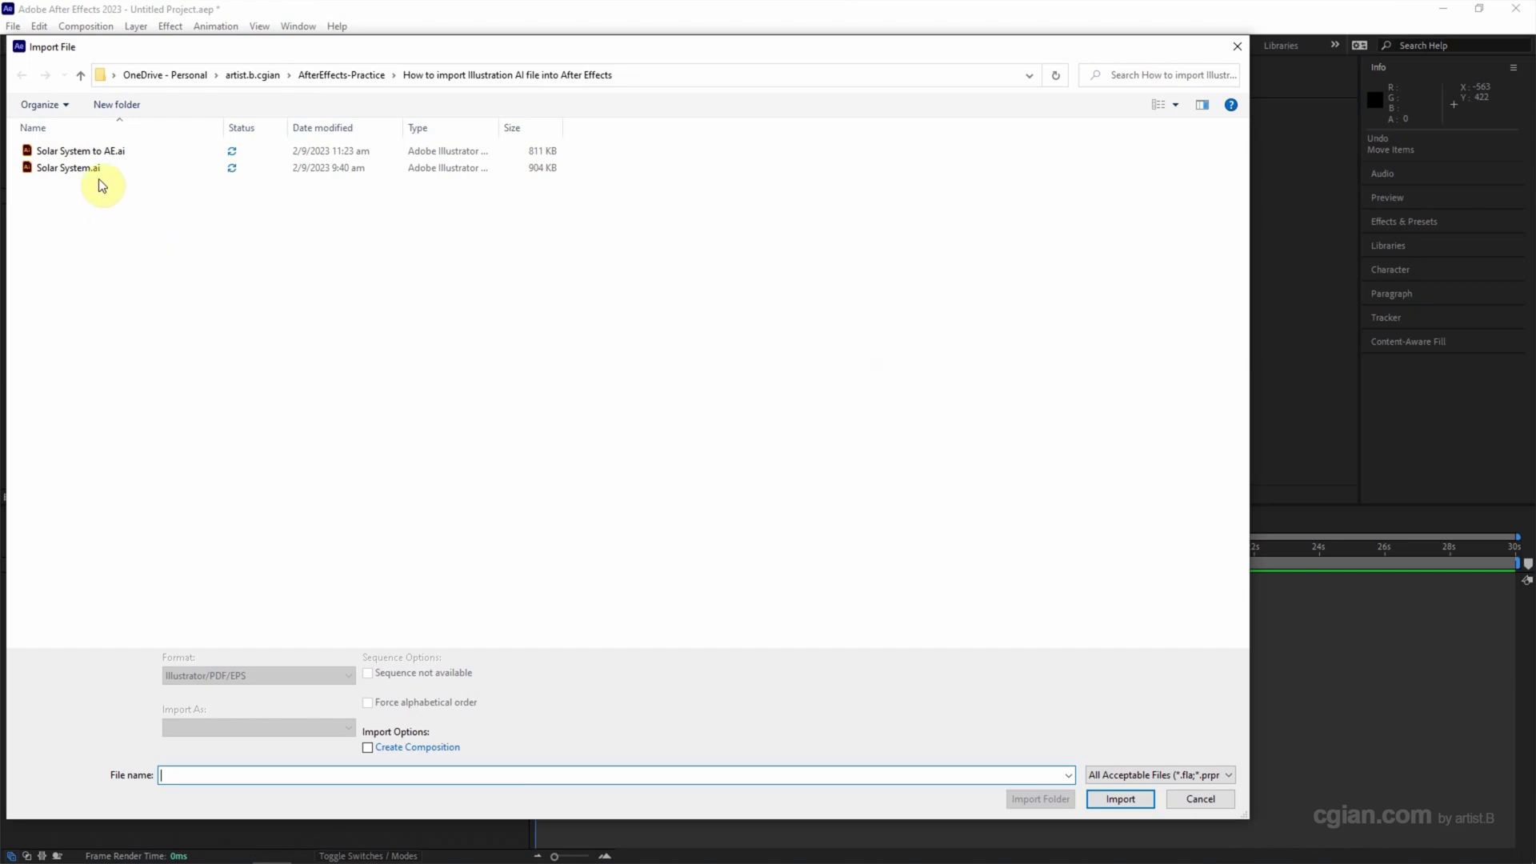
click(103, 156)
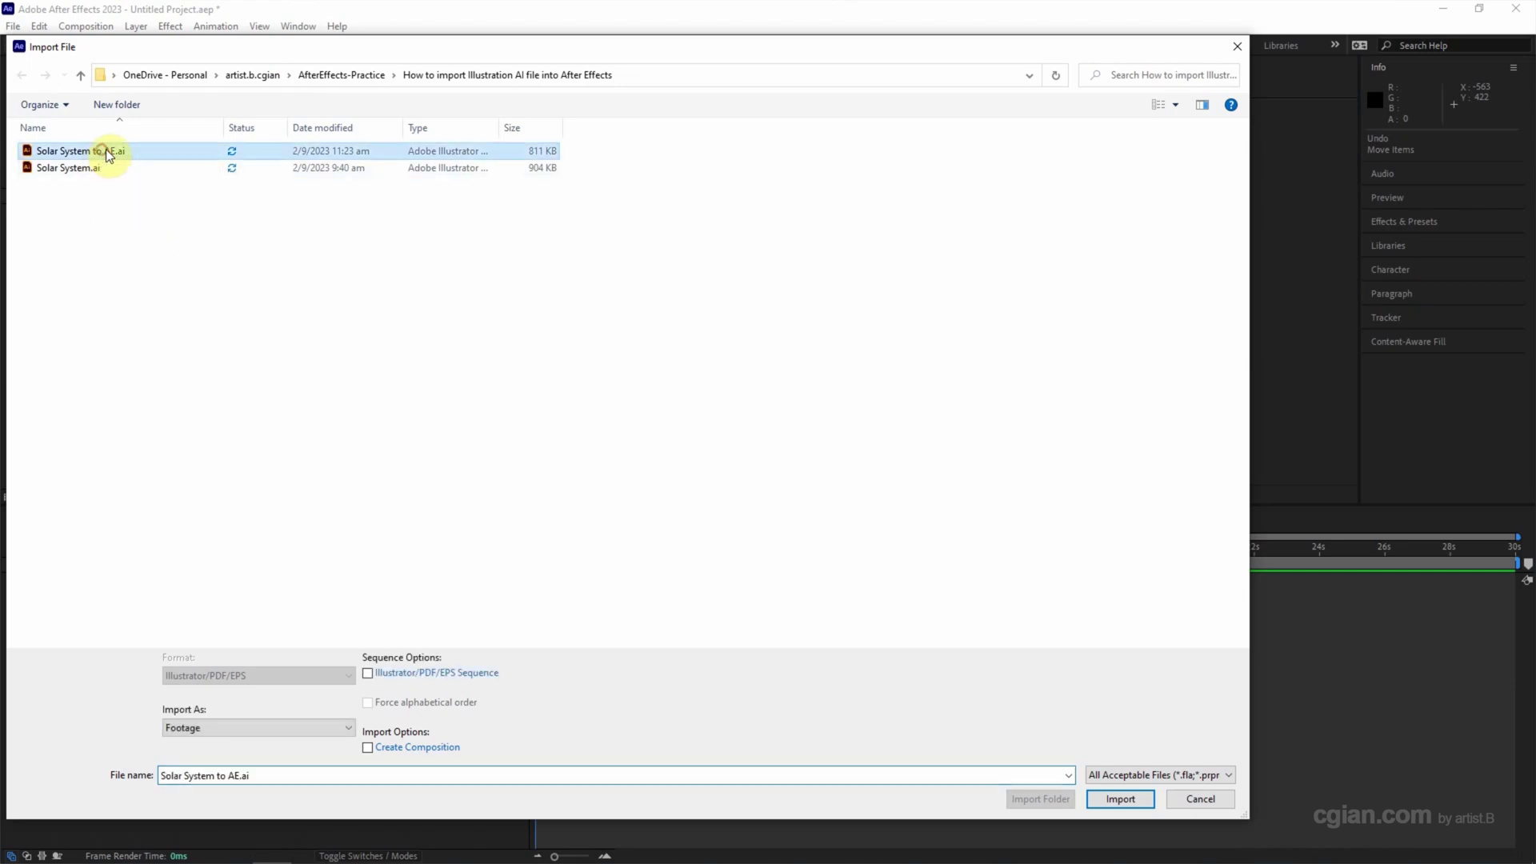
click(1104, 797)
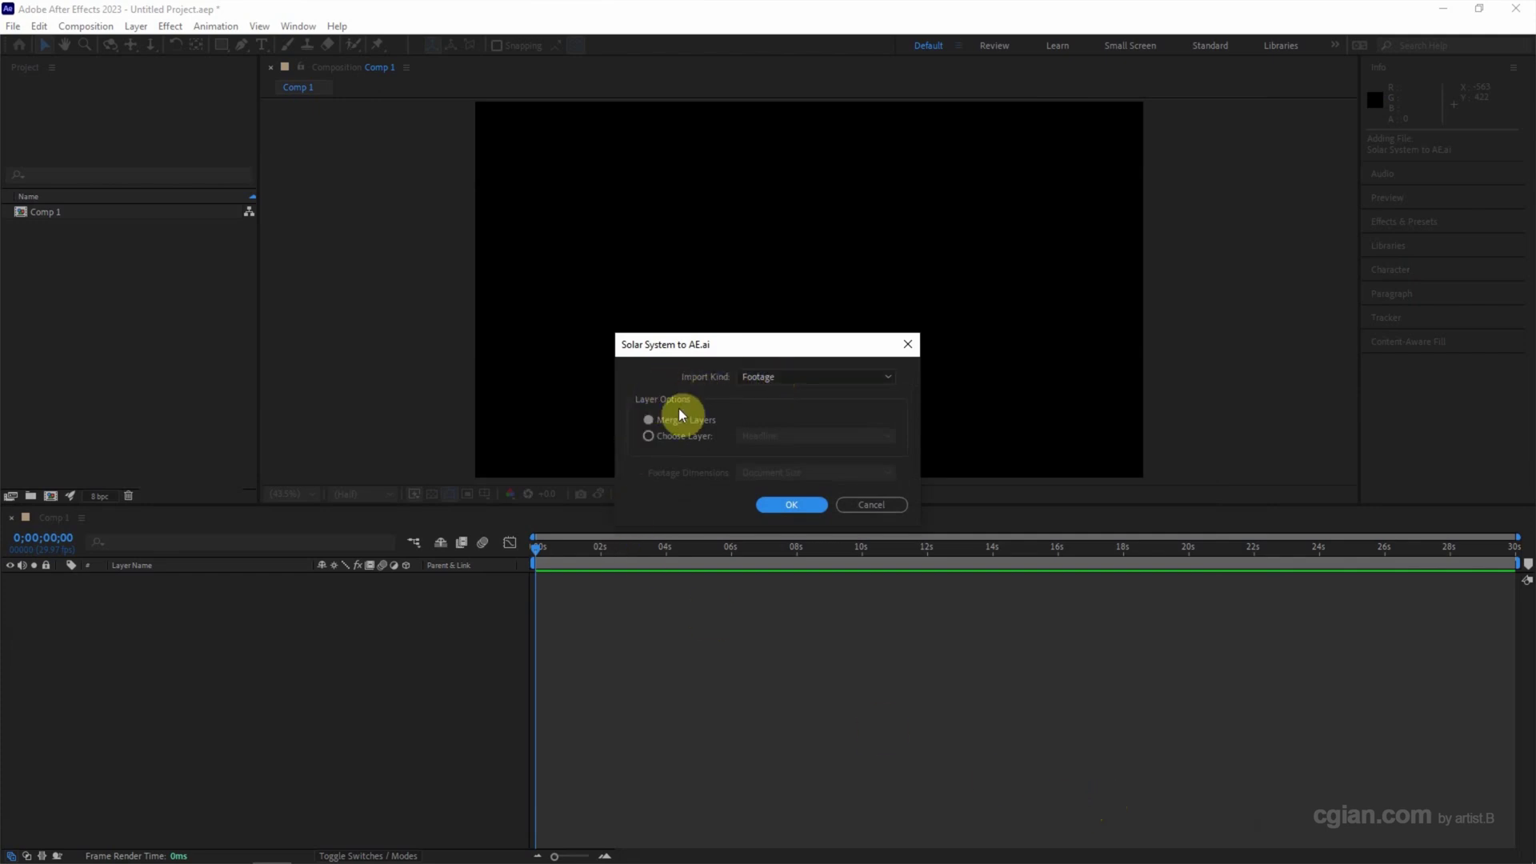
click(782, 508)
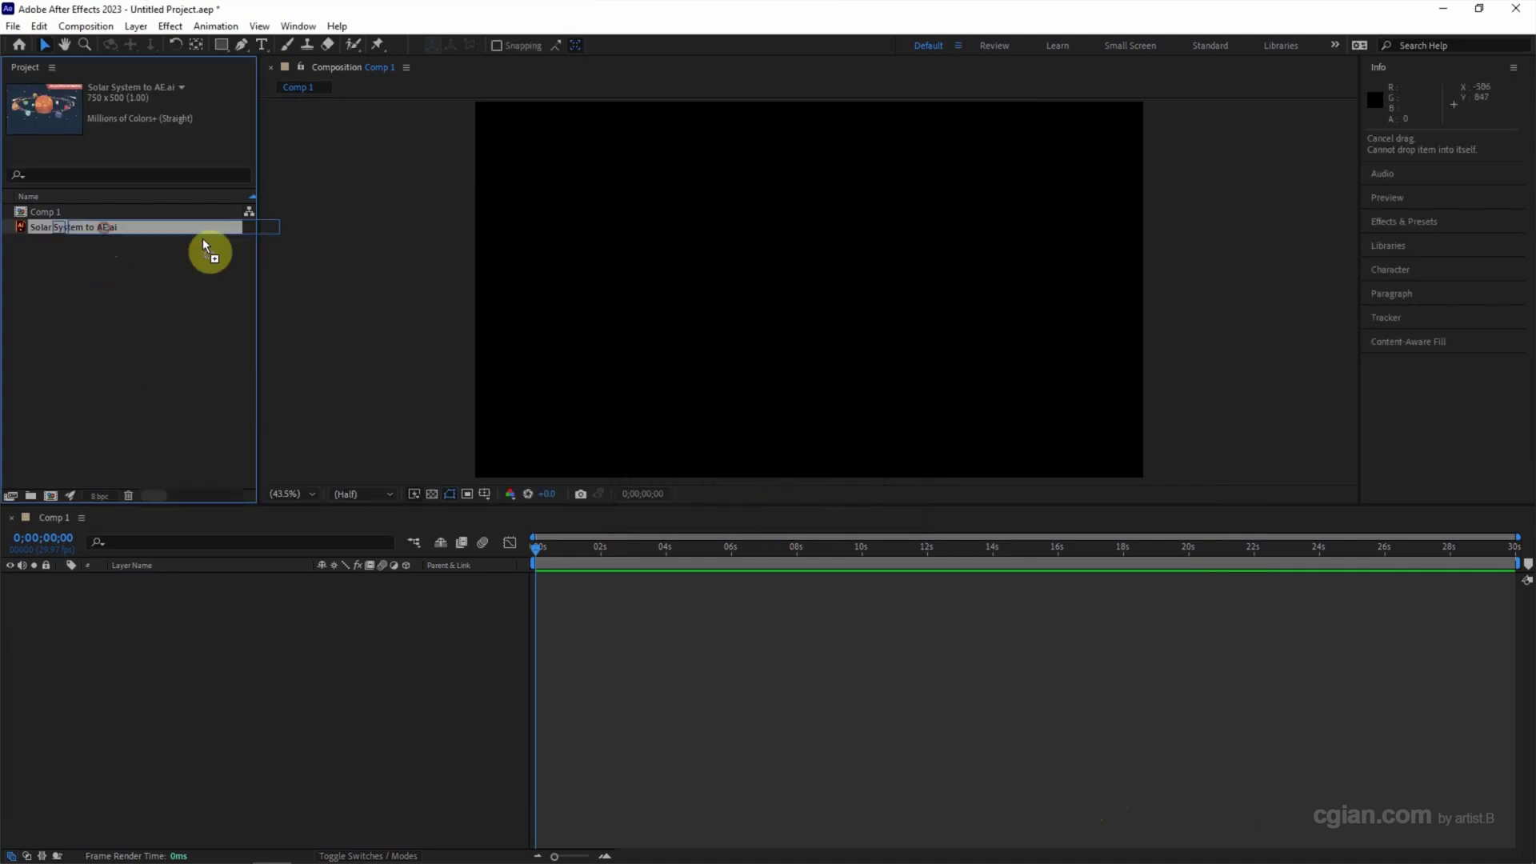
drag(105, 228, 279, 625)
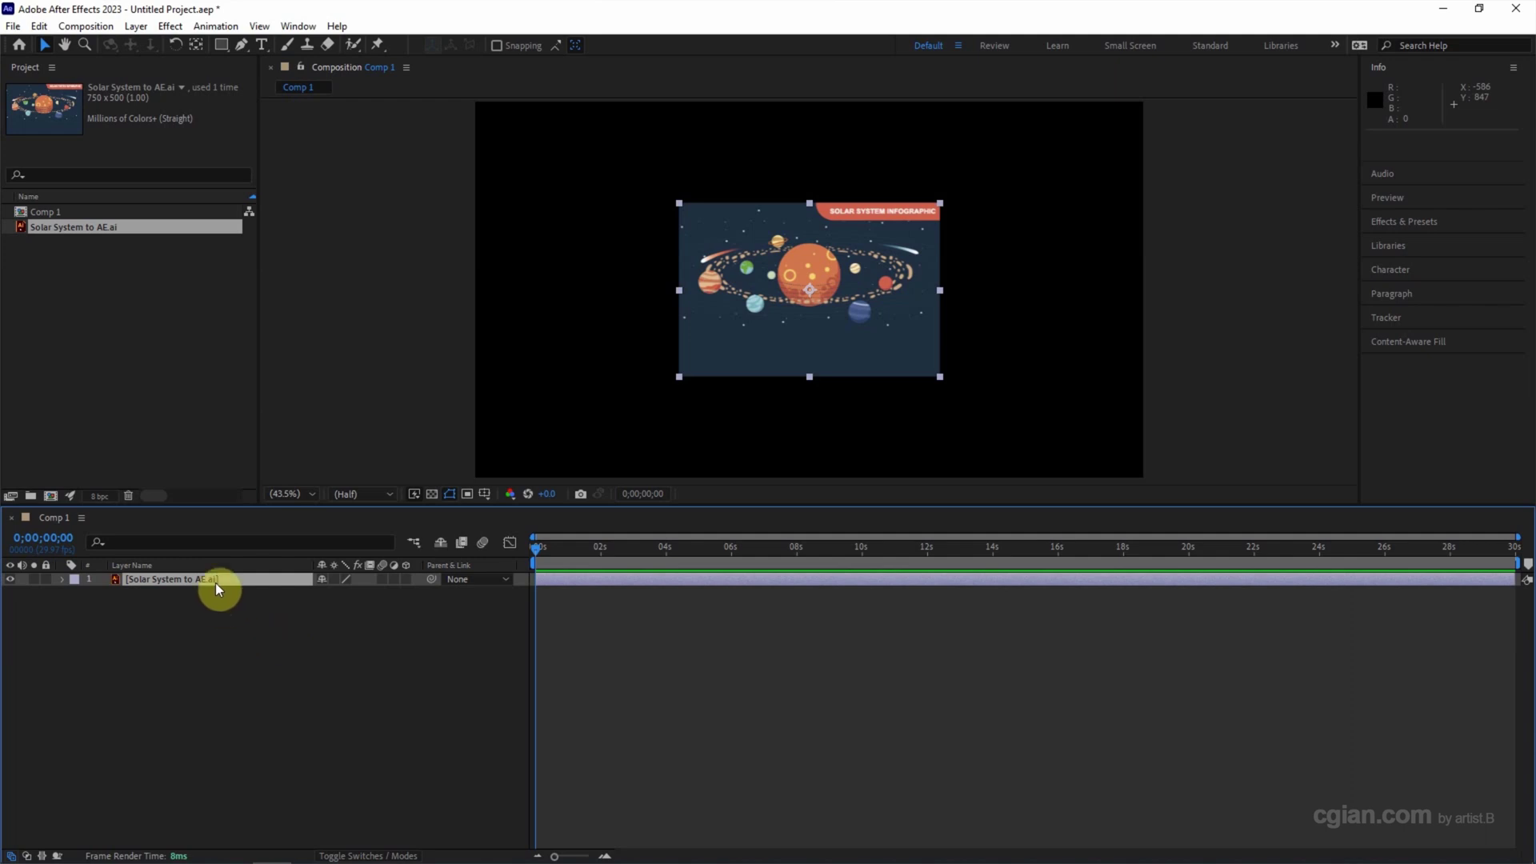
key(ctrl+z)
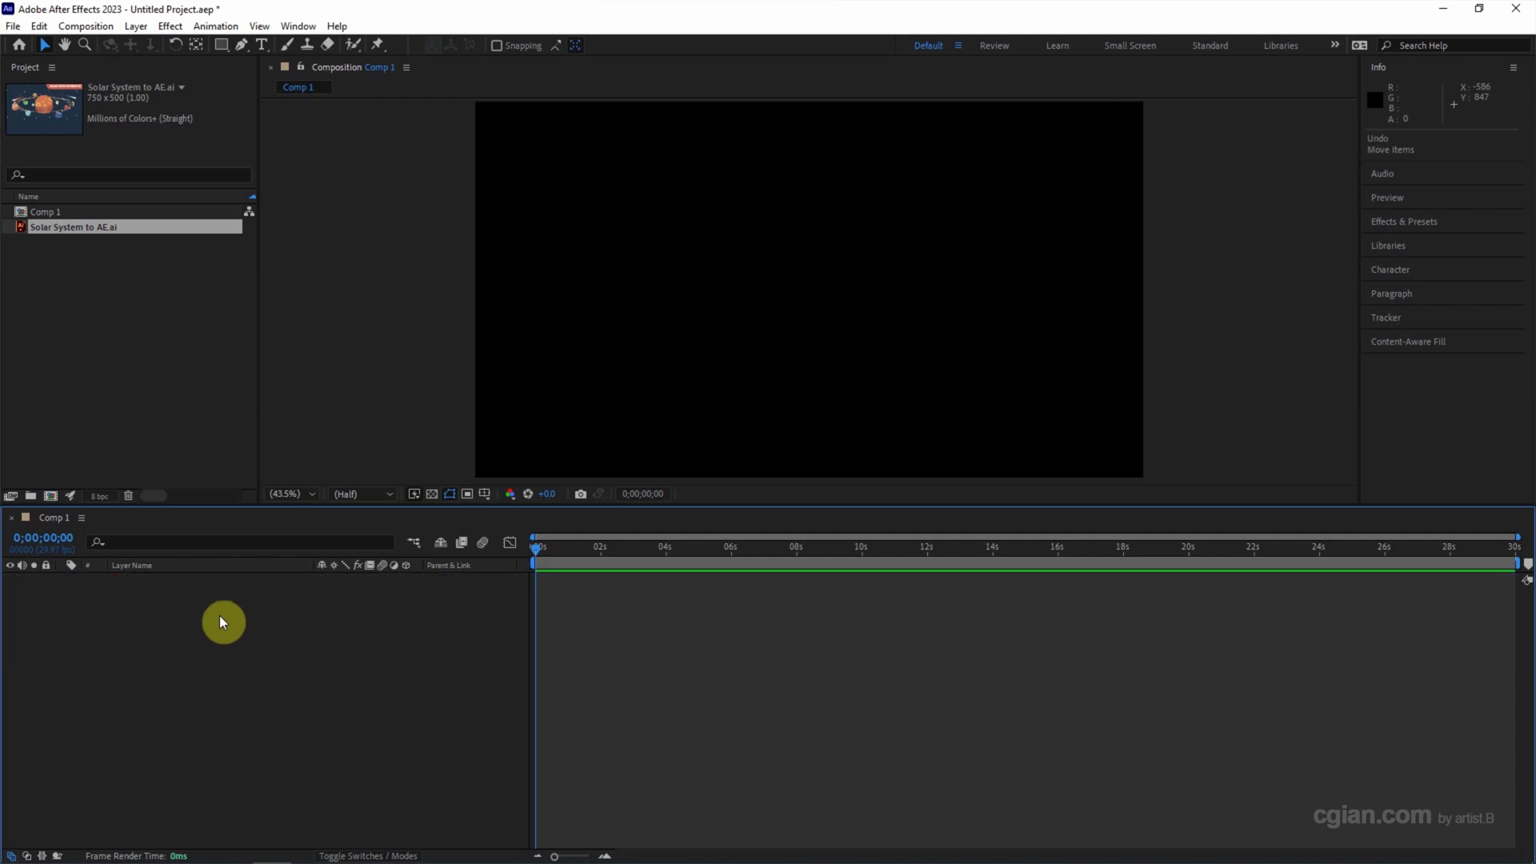
- Import only the Sun layer from Solar System to AE.ai, add it to Comp 1, then undo
click(13, 27)
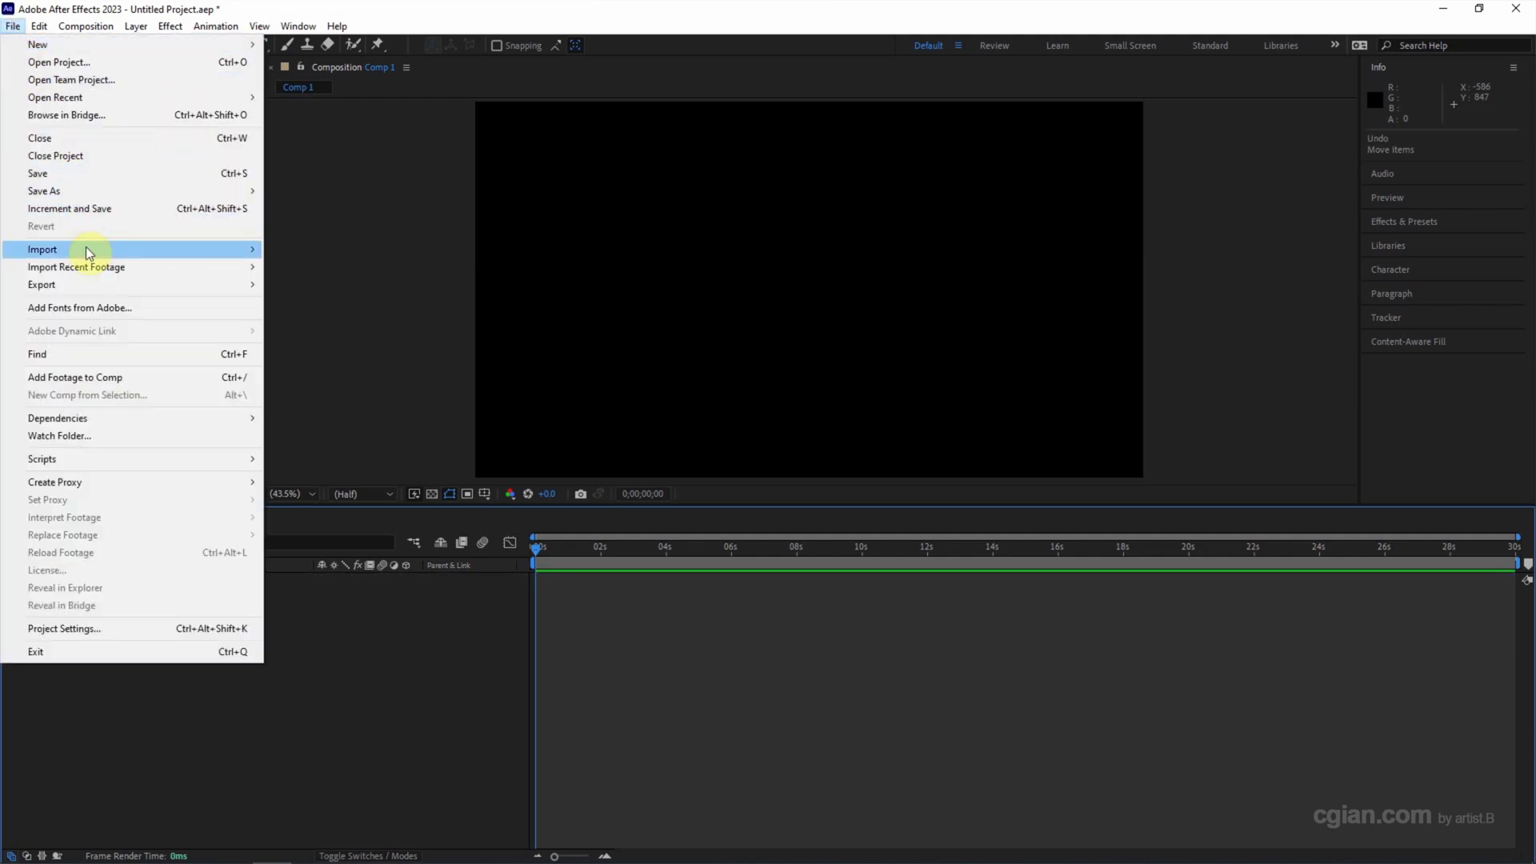
mouse_move(42, 250)
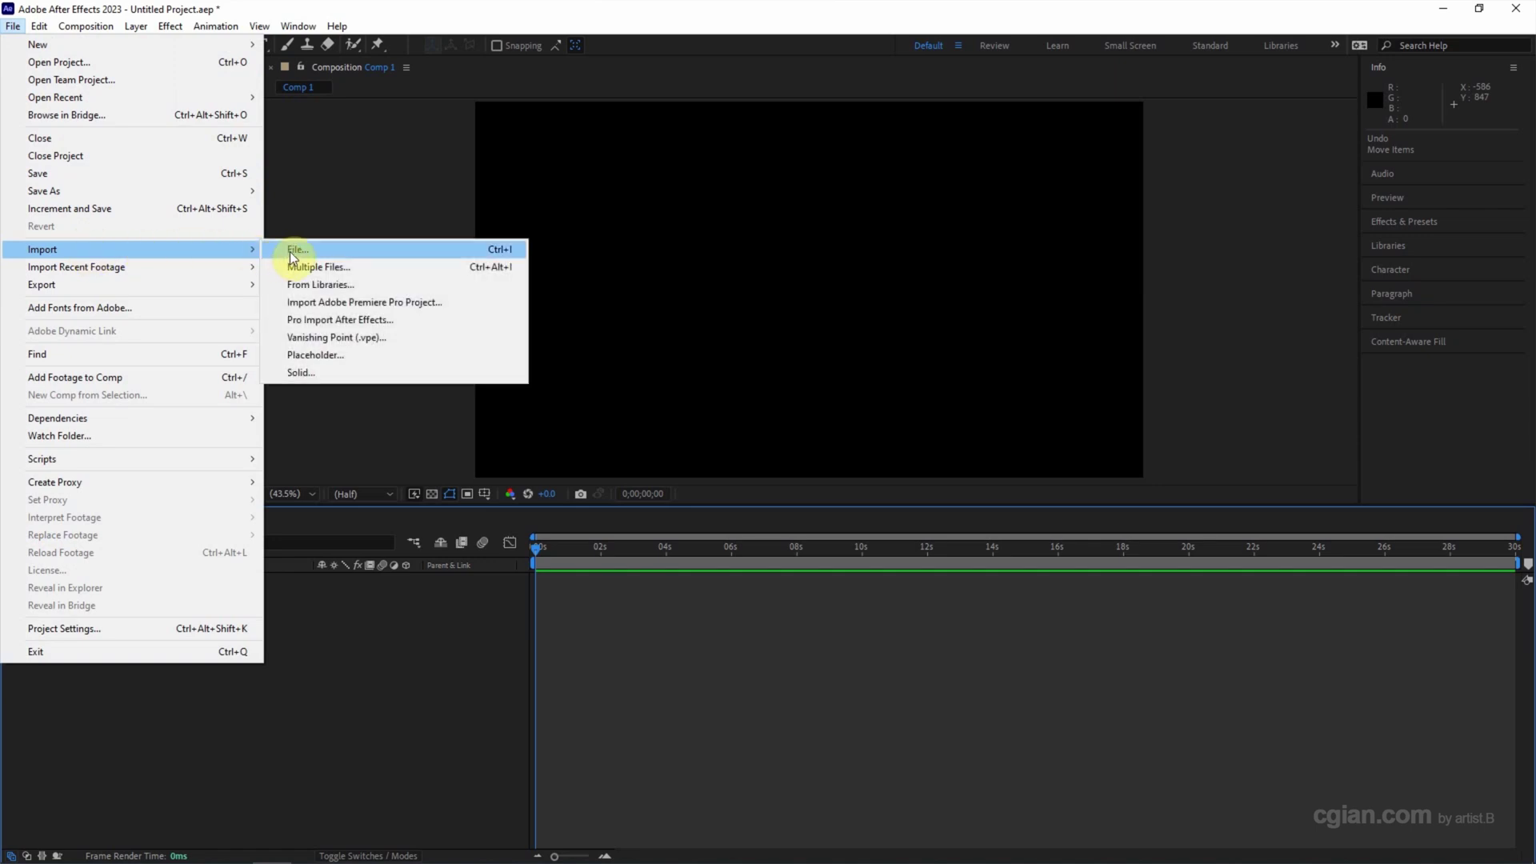
click(291, 256)
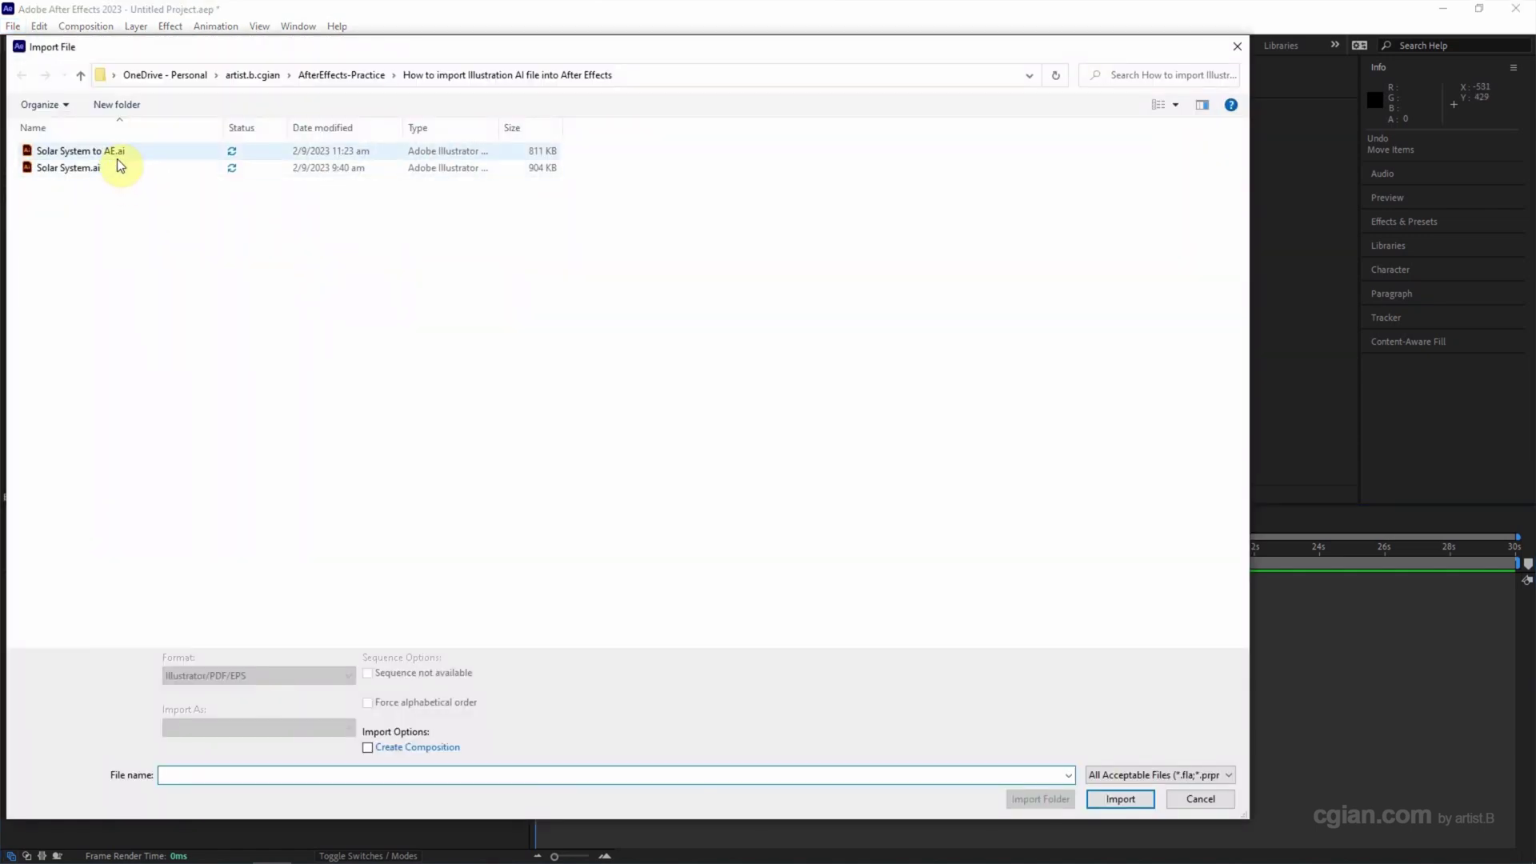
click(117, 154)
click(1100, 797)
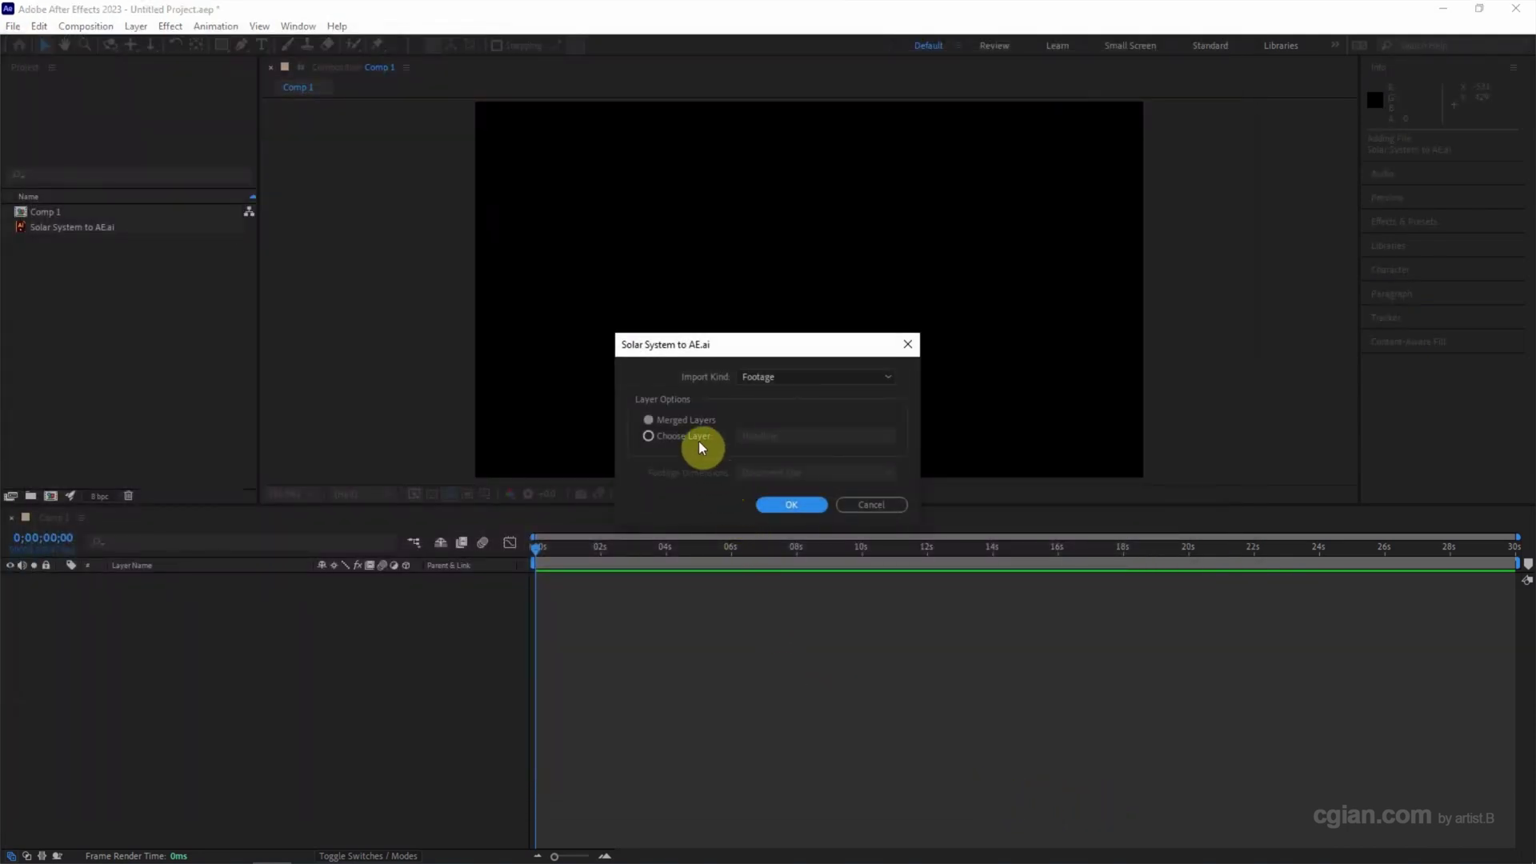
click(698, 440)
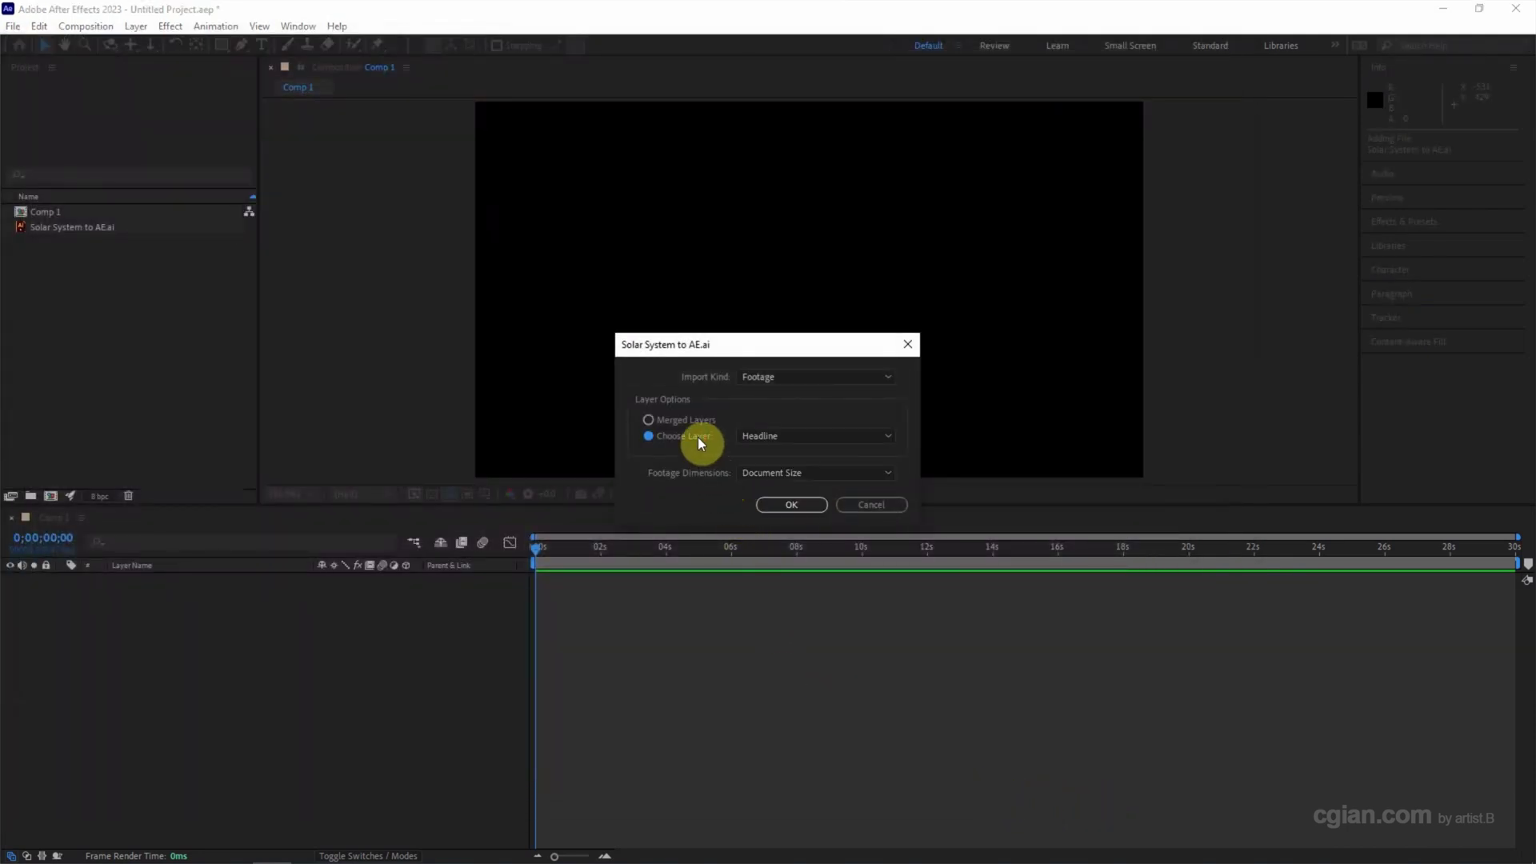
click(778, 438)
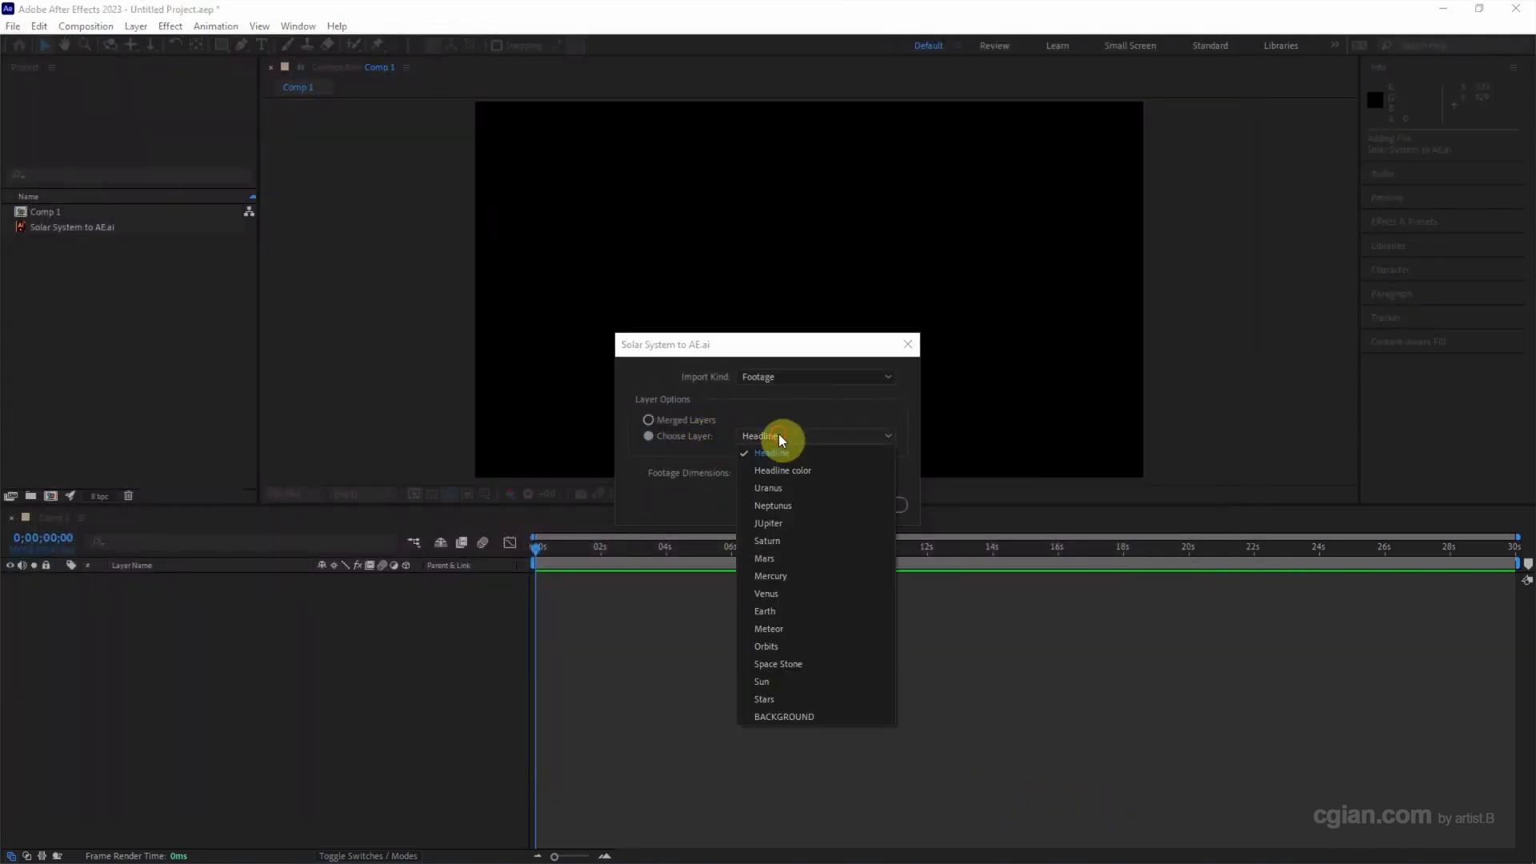
click(796, 684)
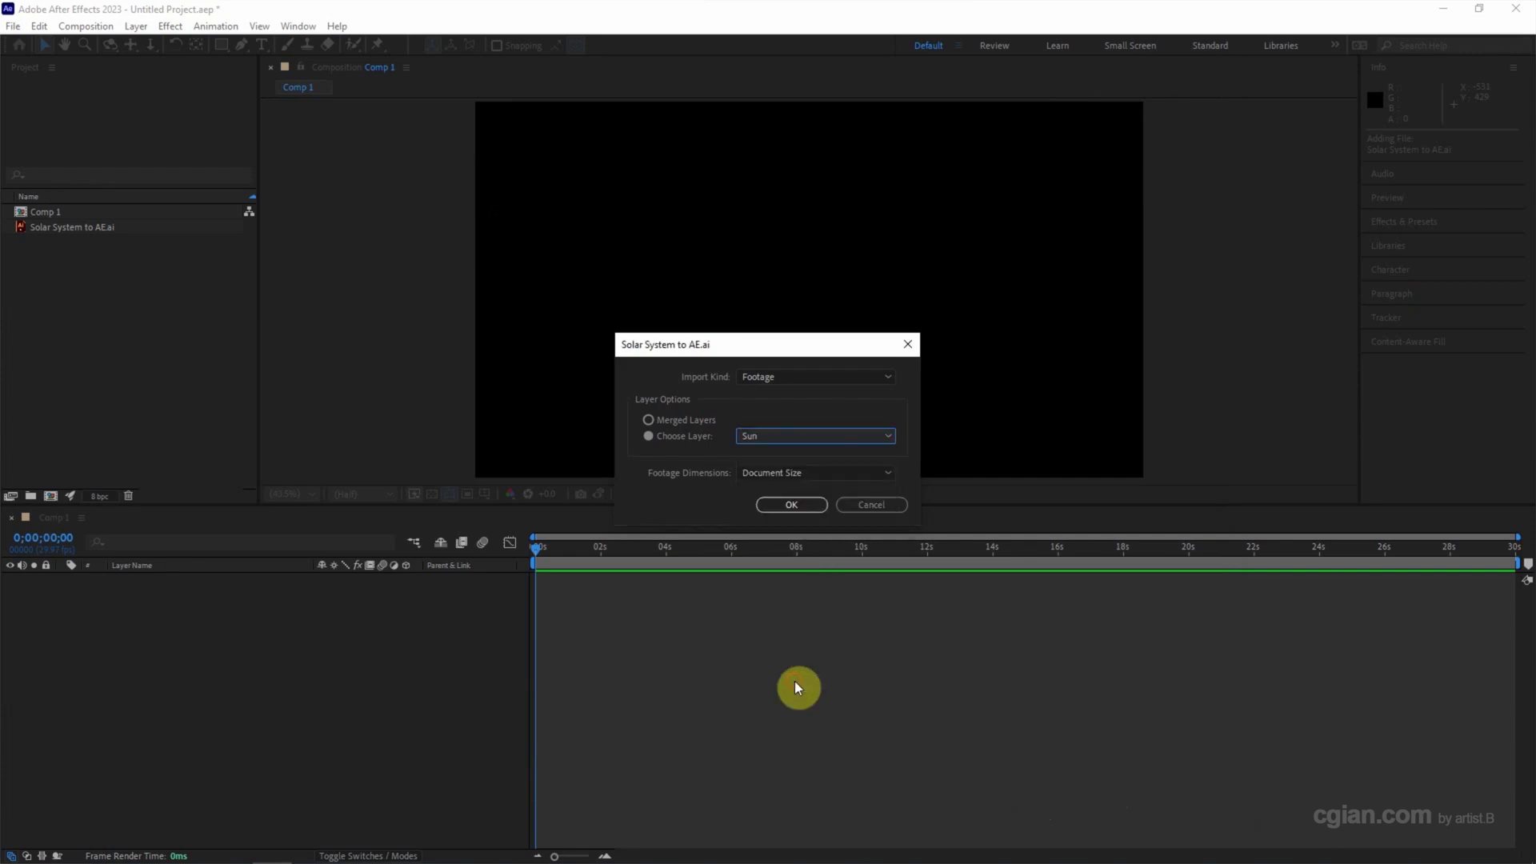
click(783, 506)
drag(151, 249, 220, 615)
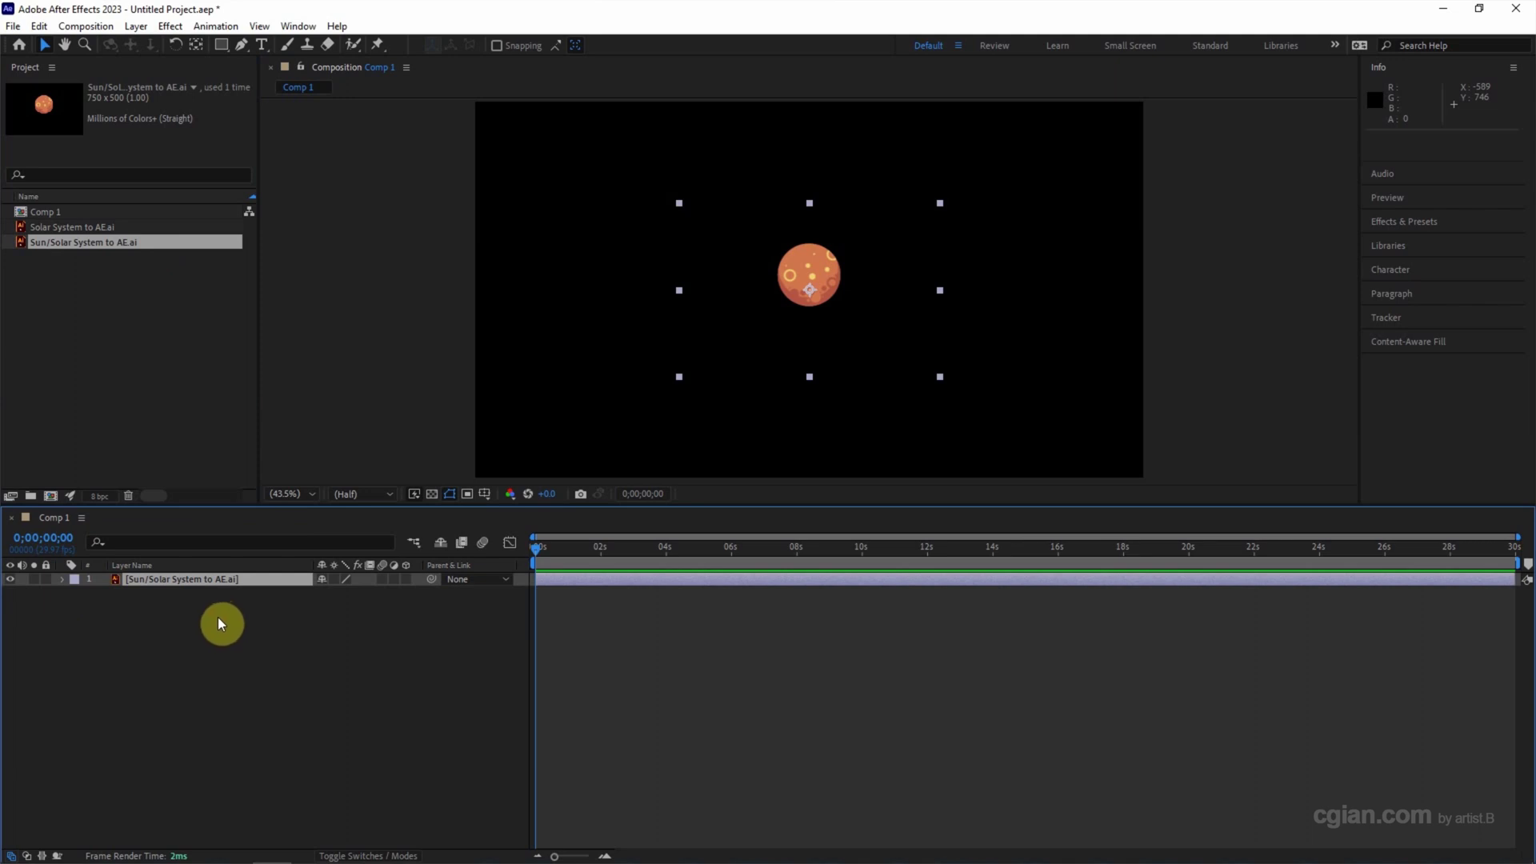
key(ctrl+z)
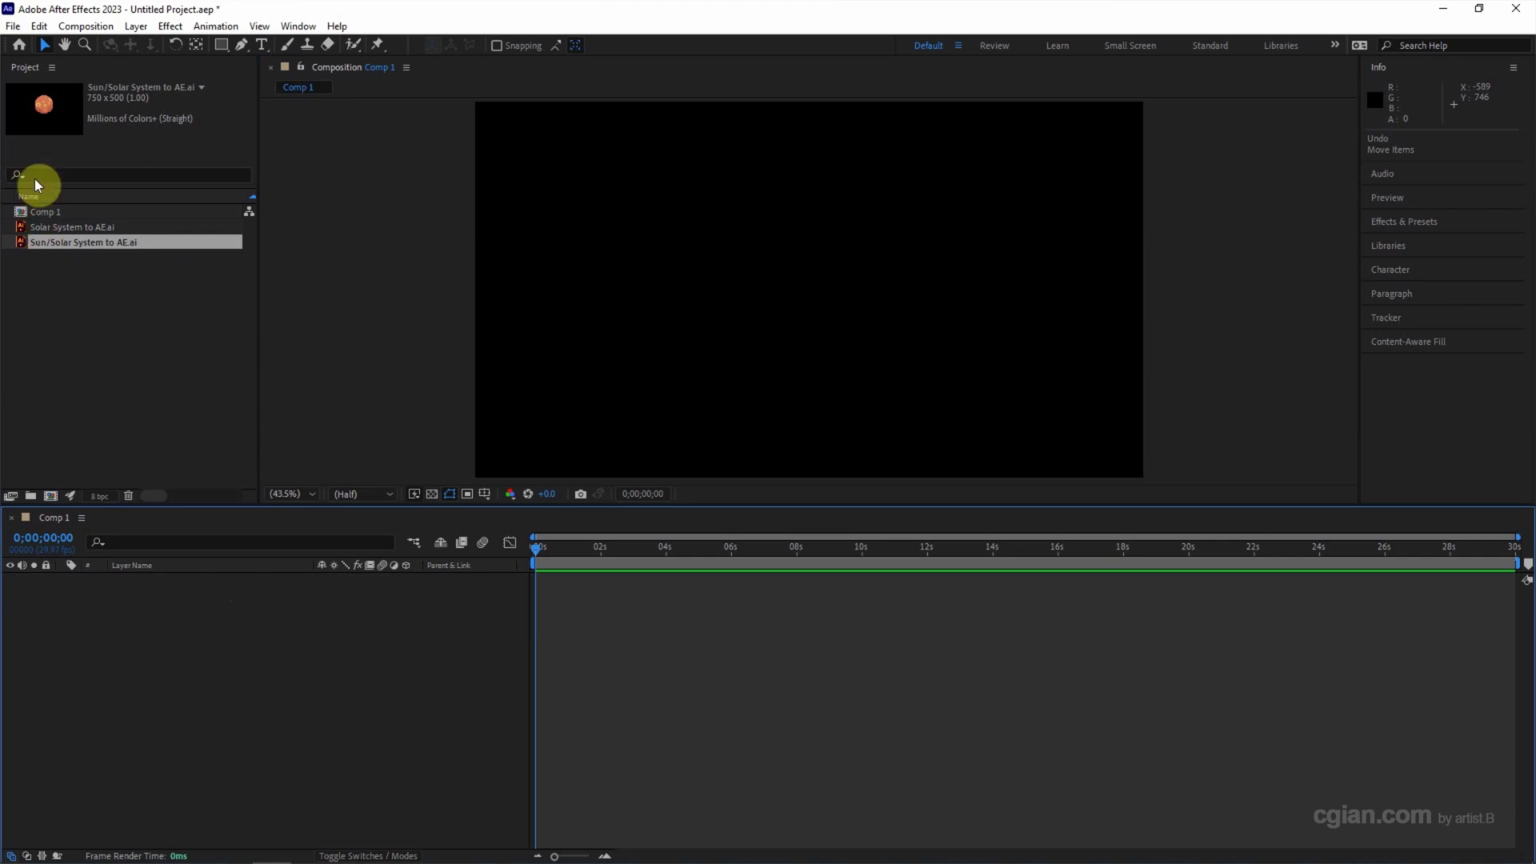
- Import Solar System to AE.ai as a composition and open it to see its 16 layers
click(14, 26)
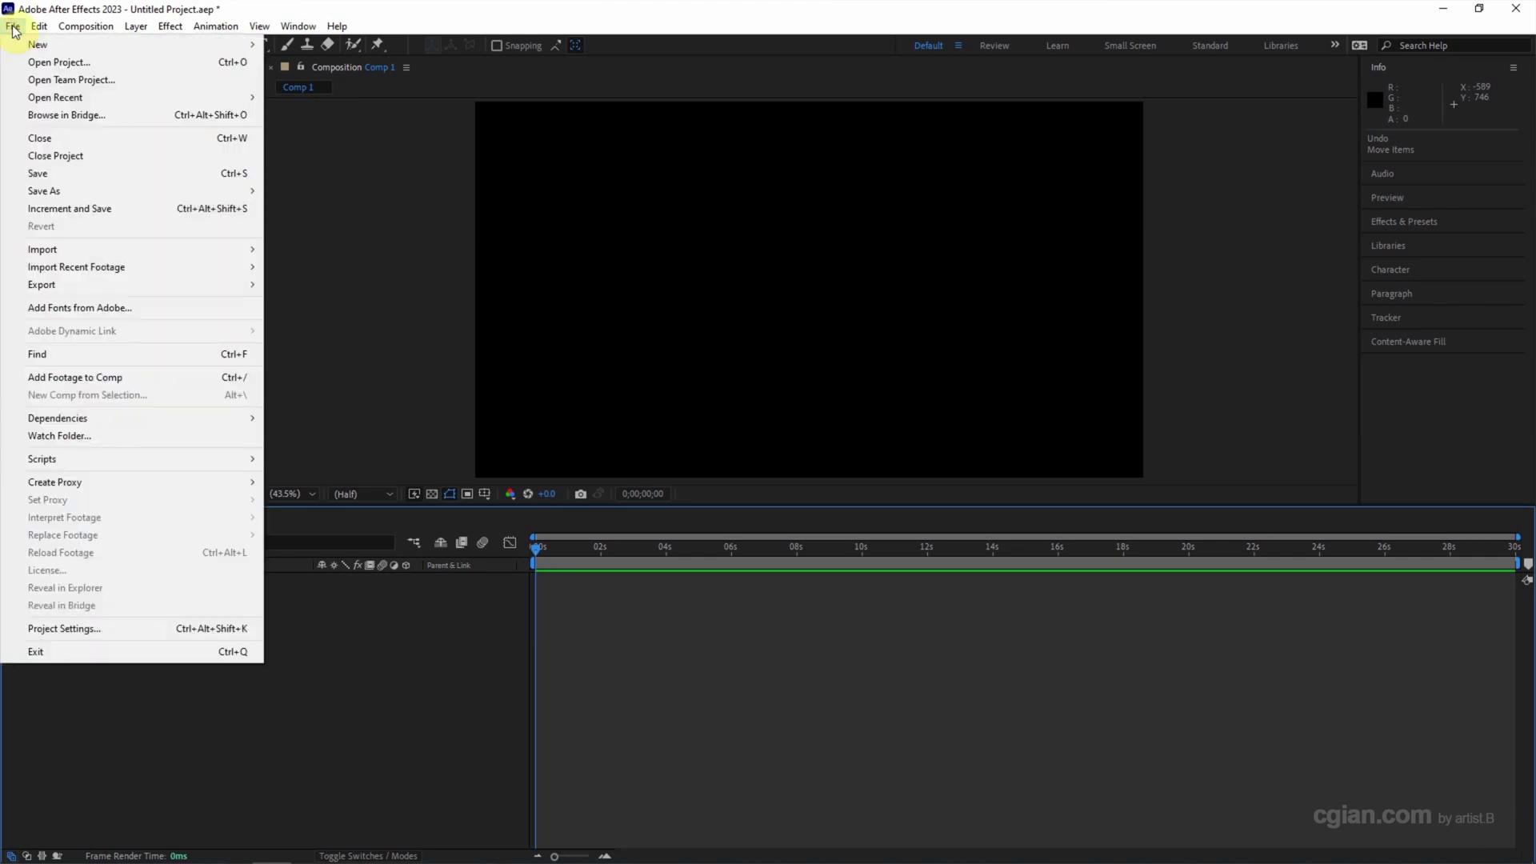
mouse_move(121, 249)
click(292, 250)
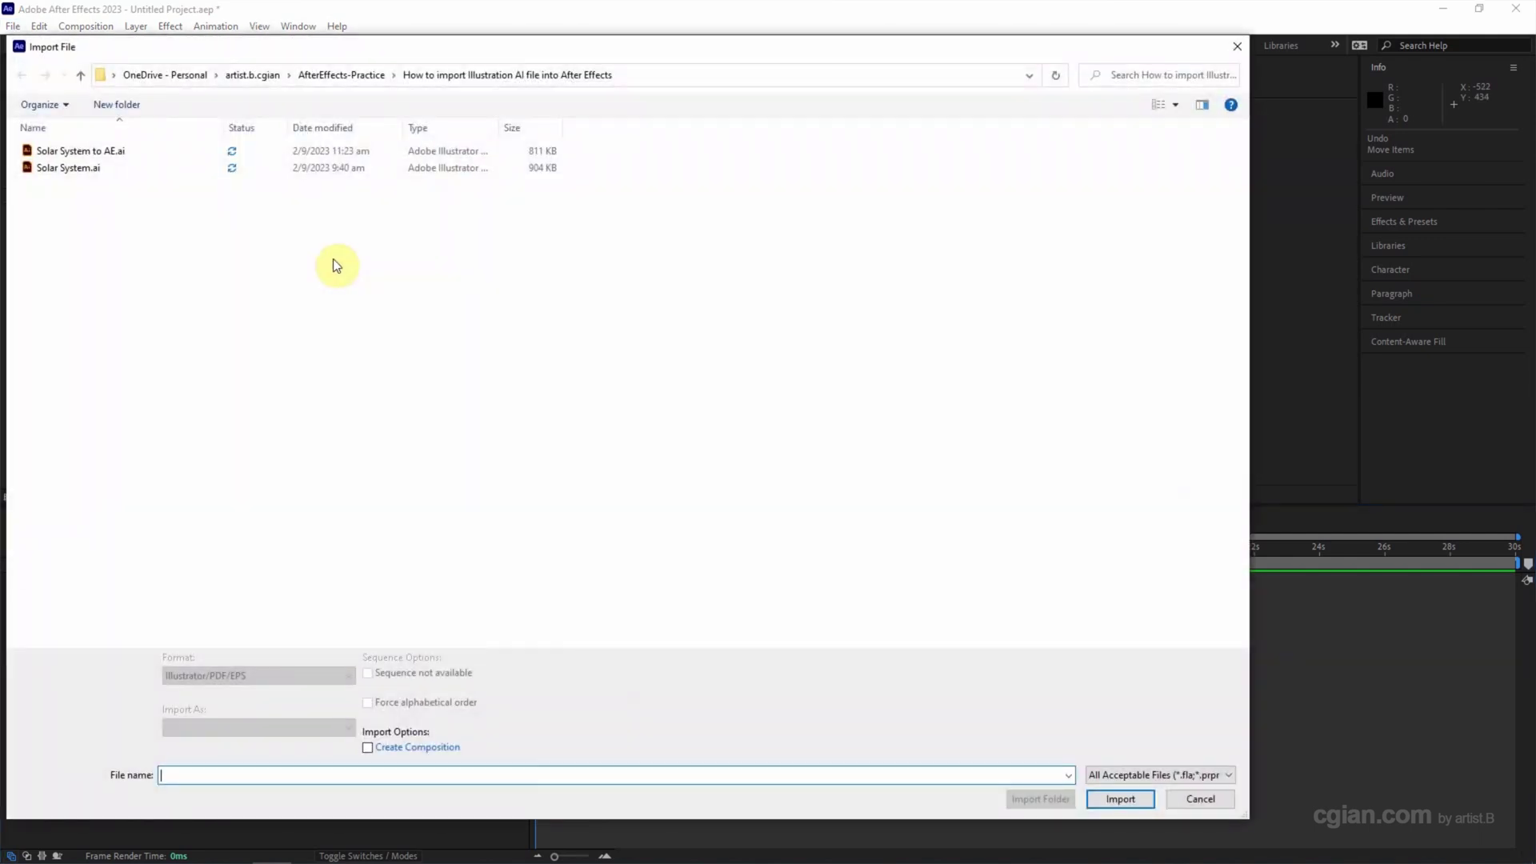
click(80, 152)
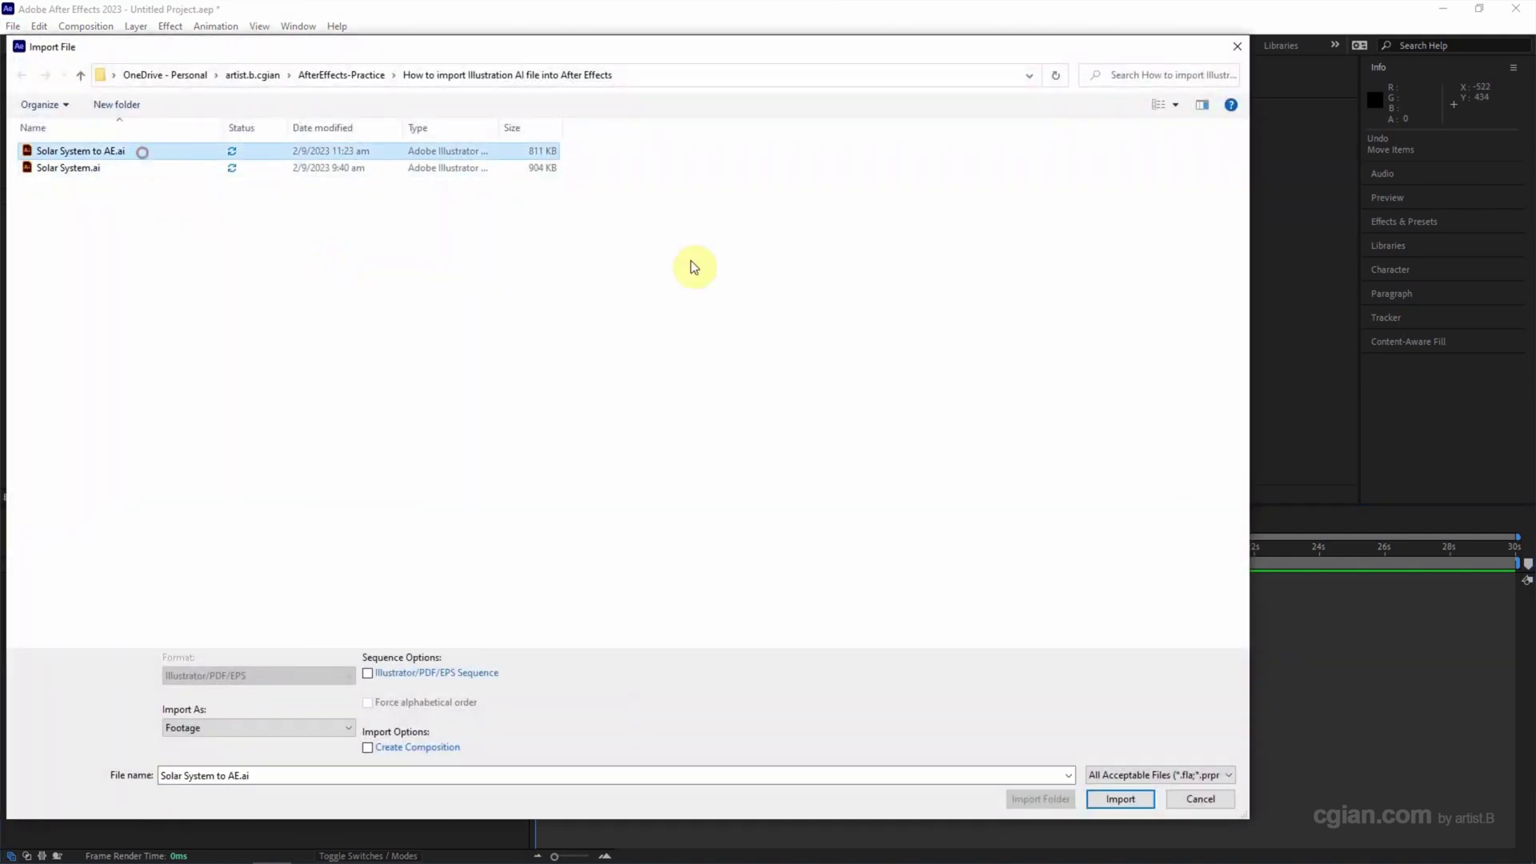
click(1106, 800)
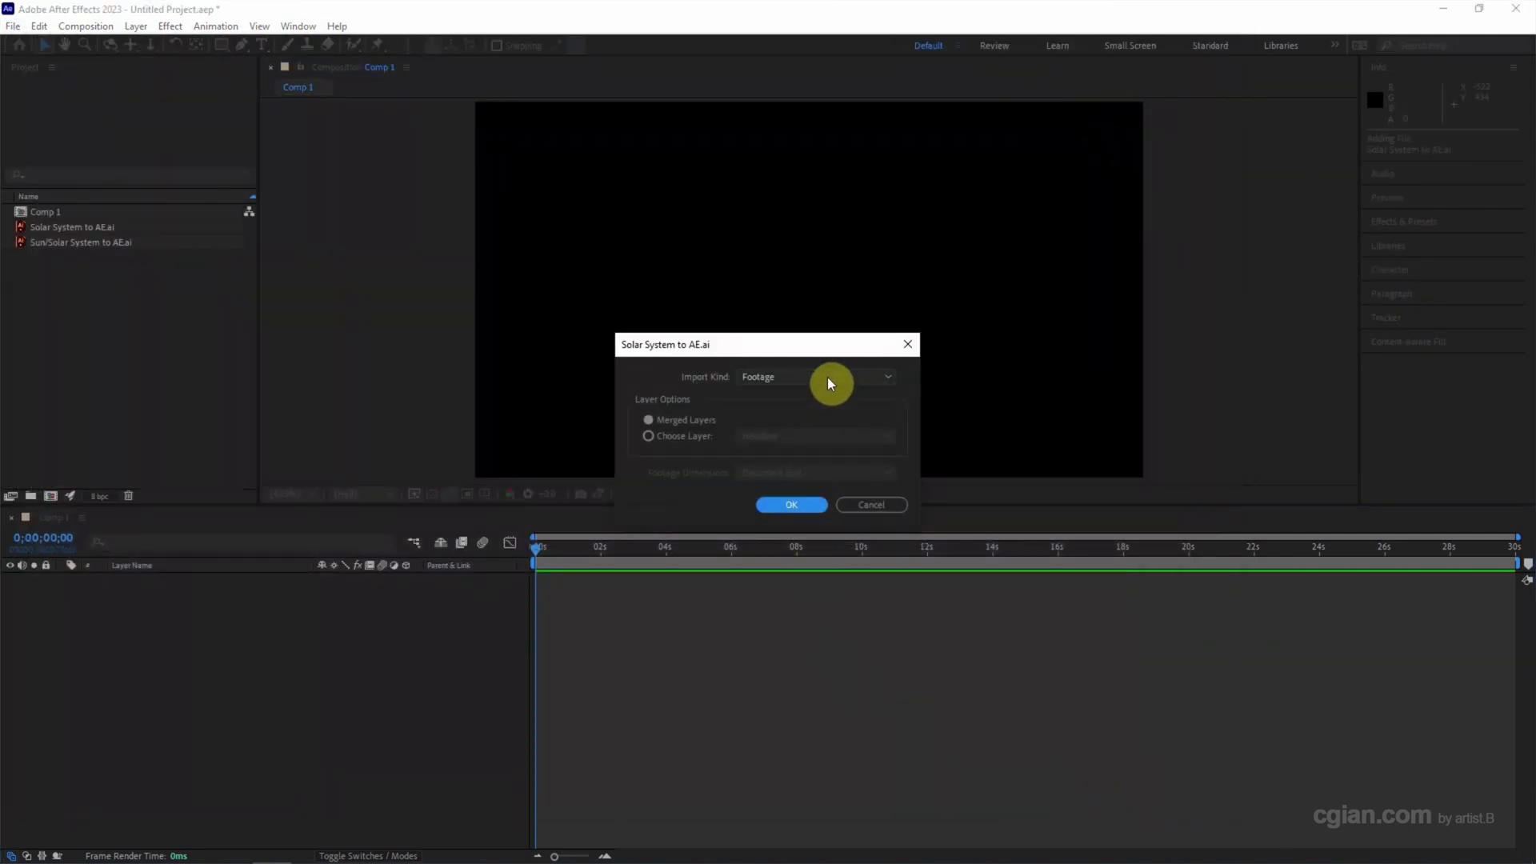
click(827, 377)
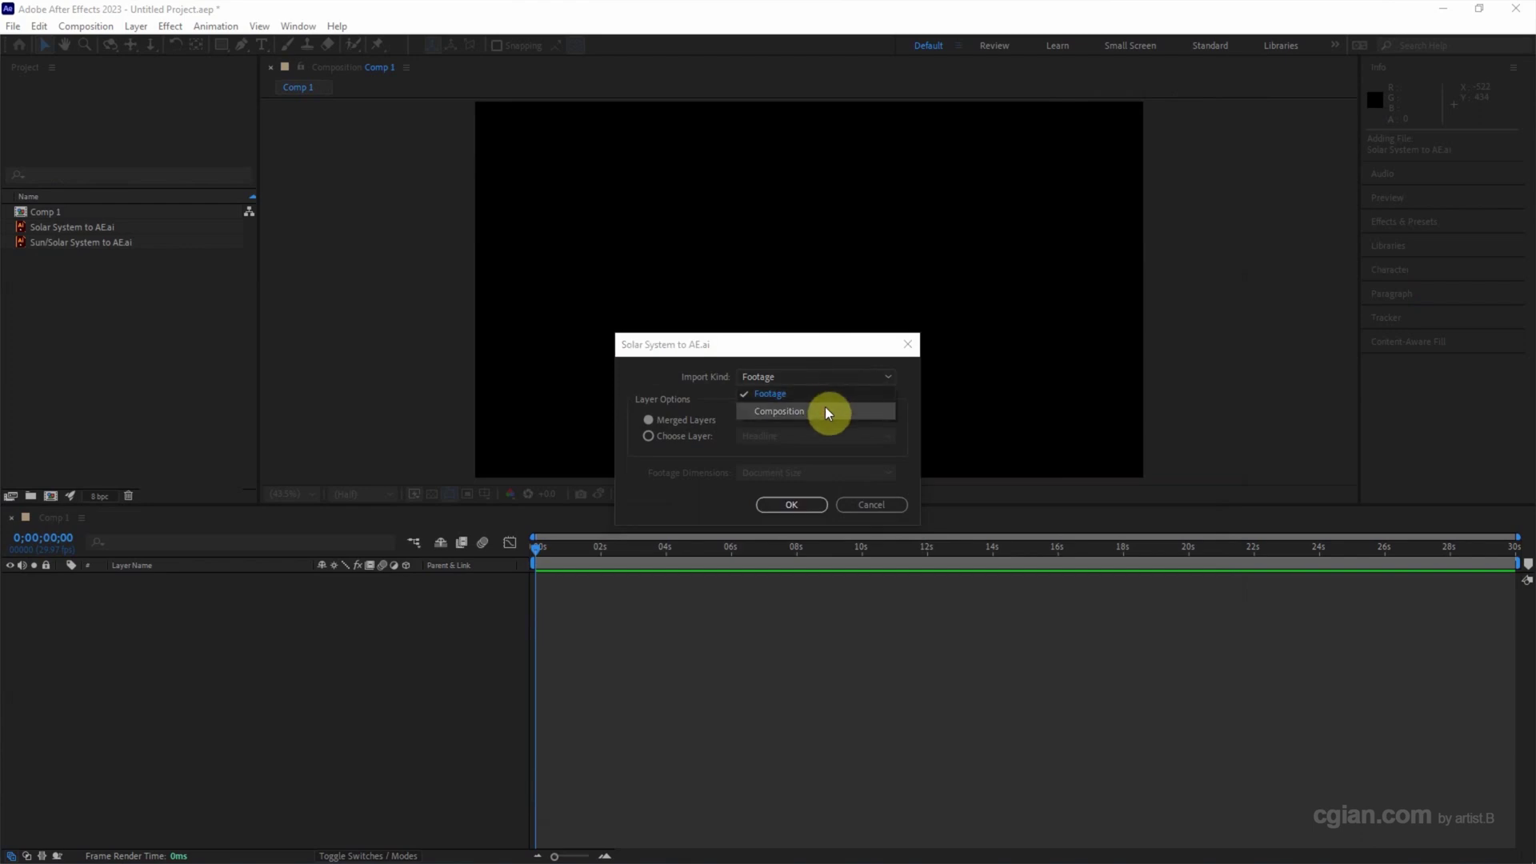
click(824, 412)
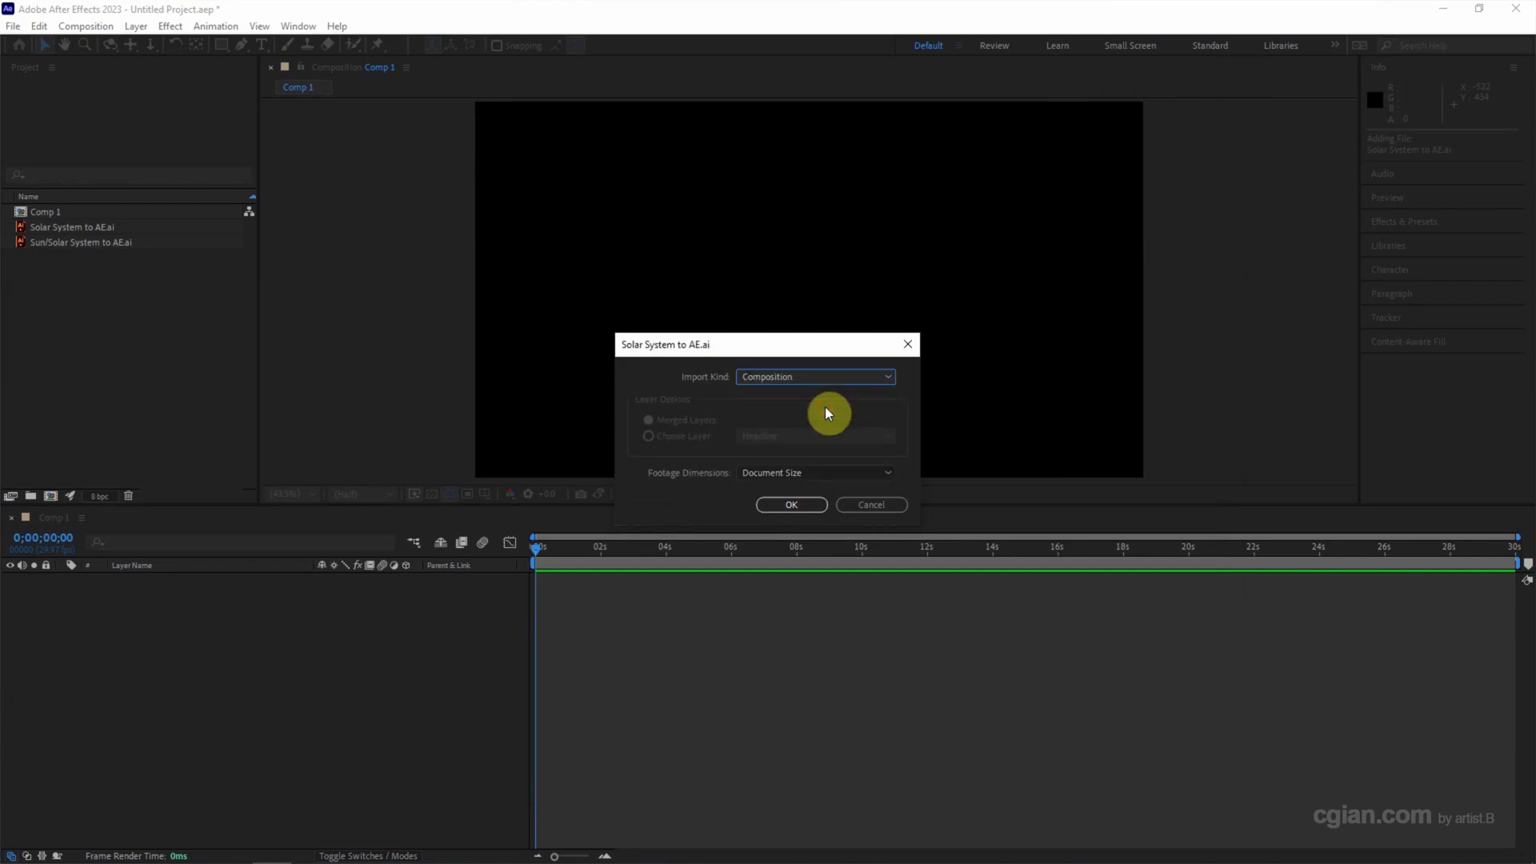
click(788, 506)
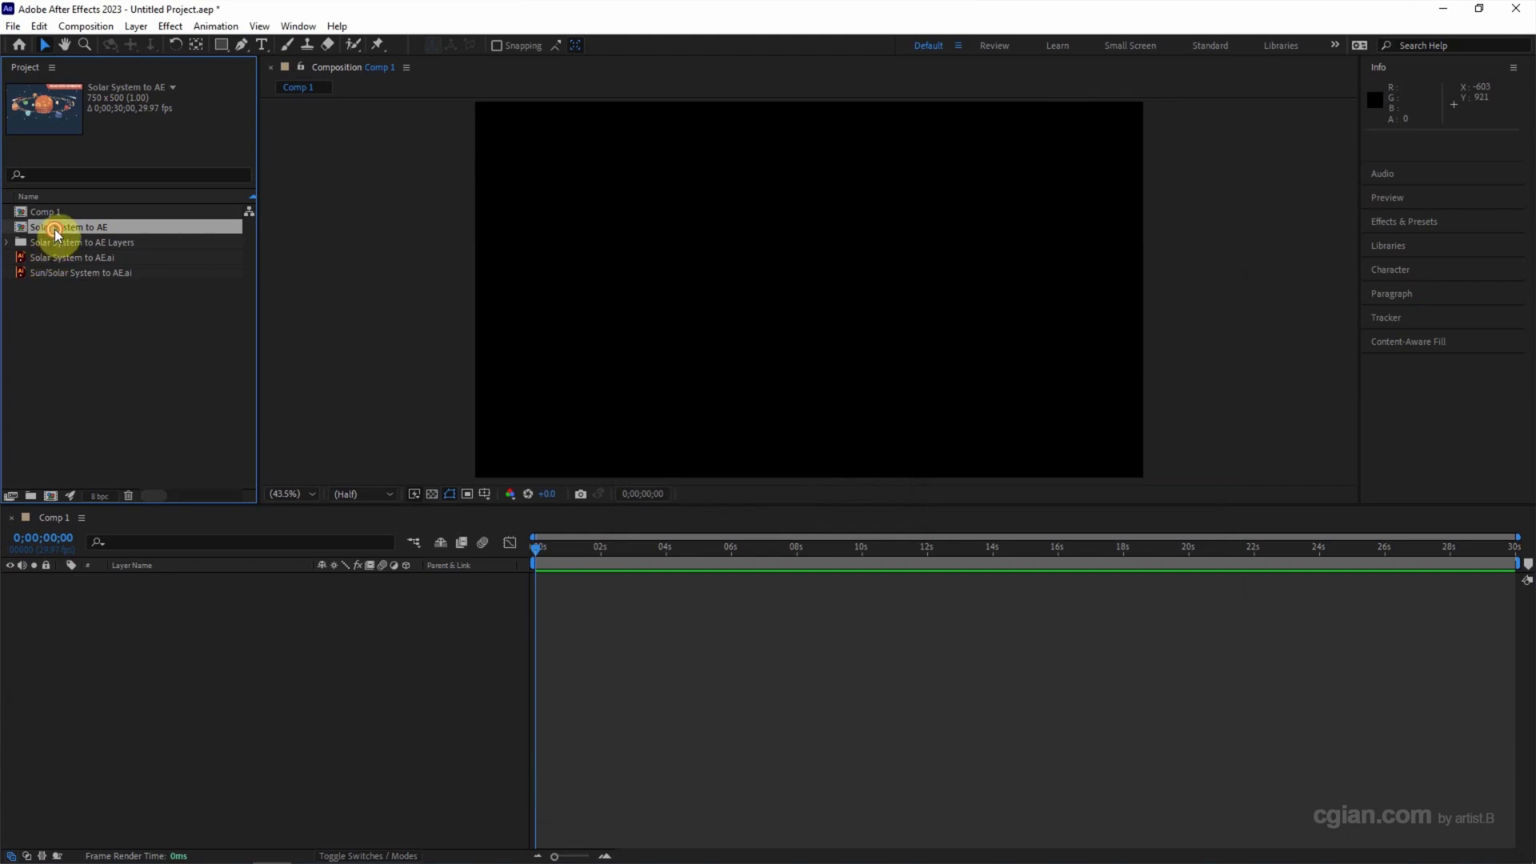
double_click(54, 230)
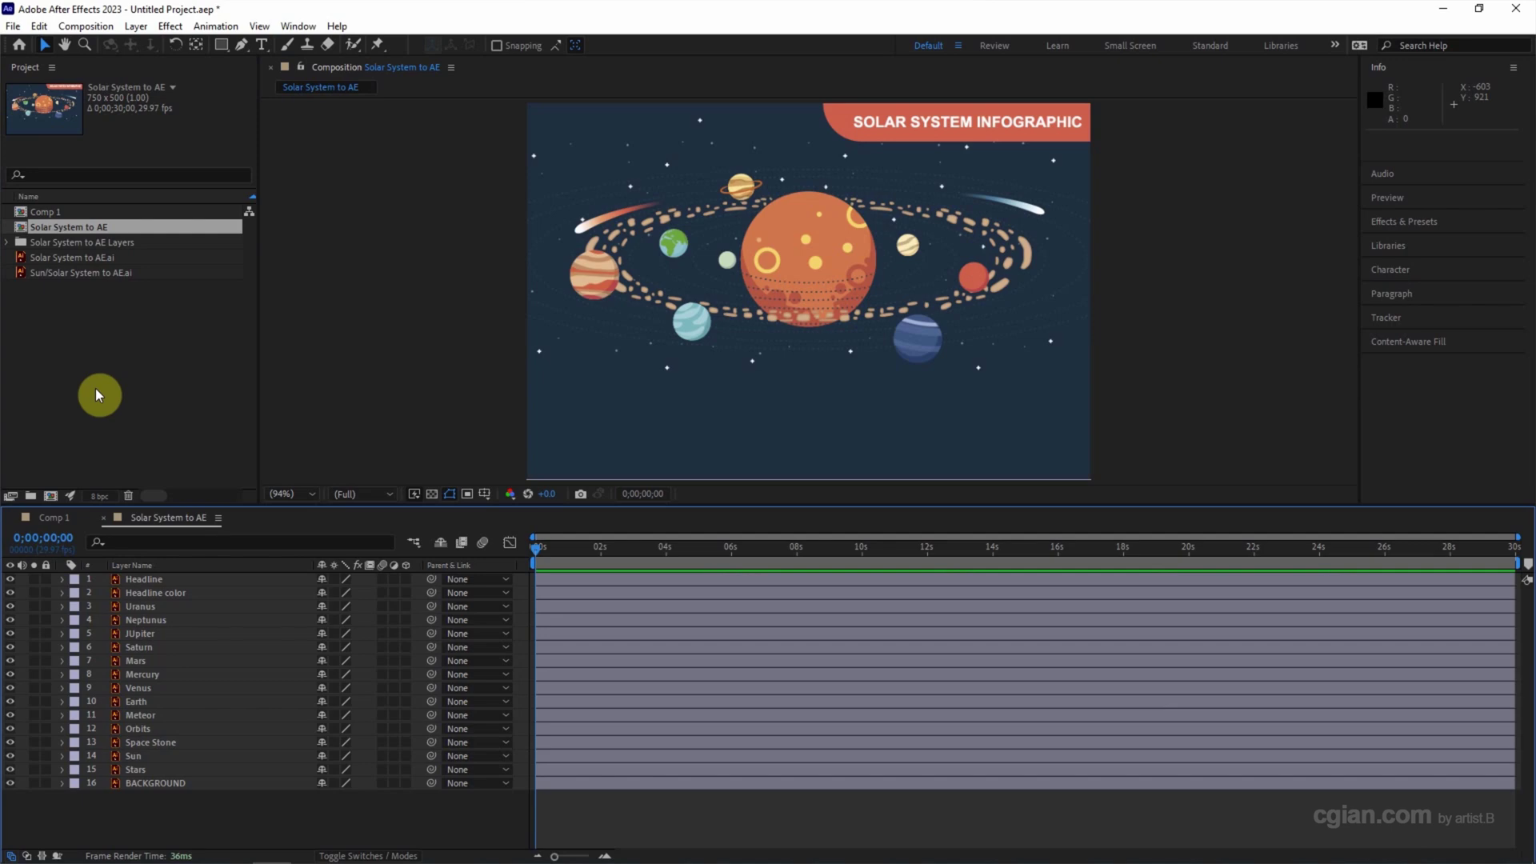
- Copy all 16 layers from Solar System to AE and paste them into Comp 1
click(140, 582)
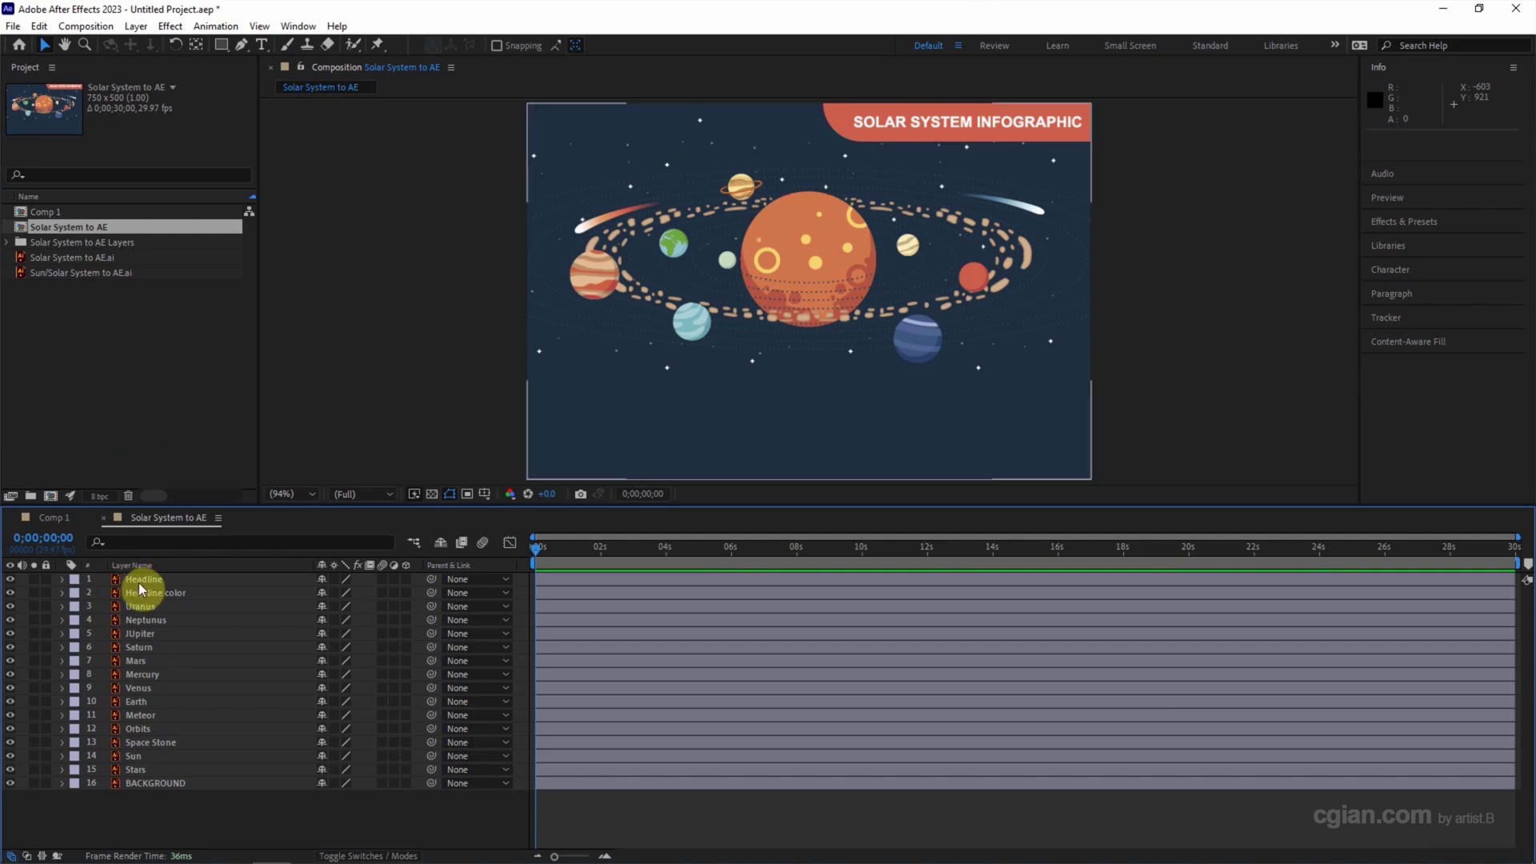
shift+click(135, 780)
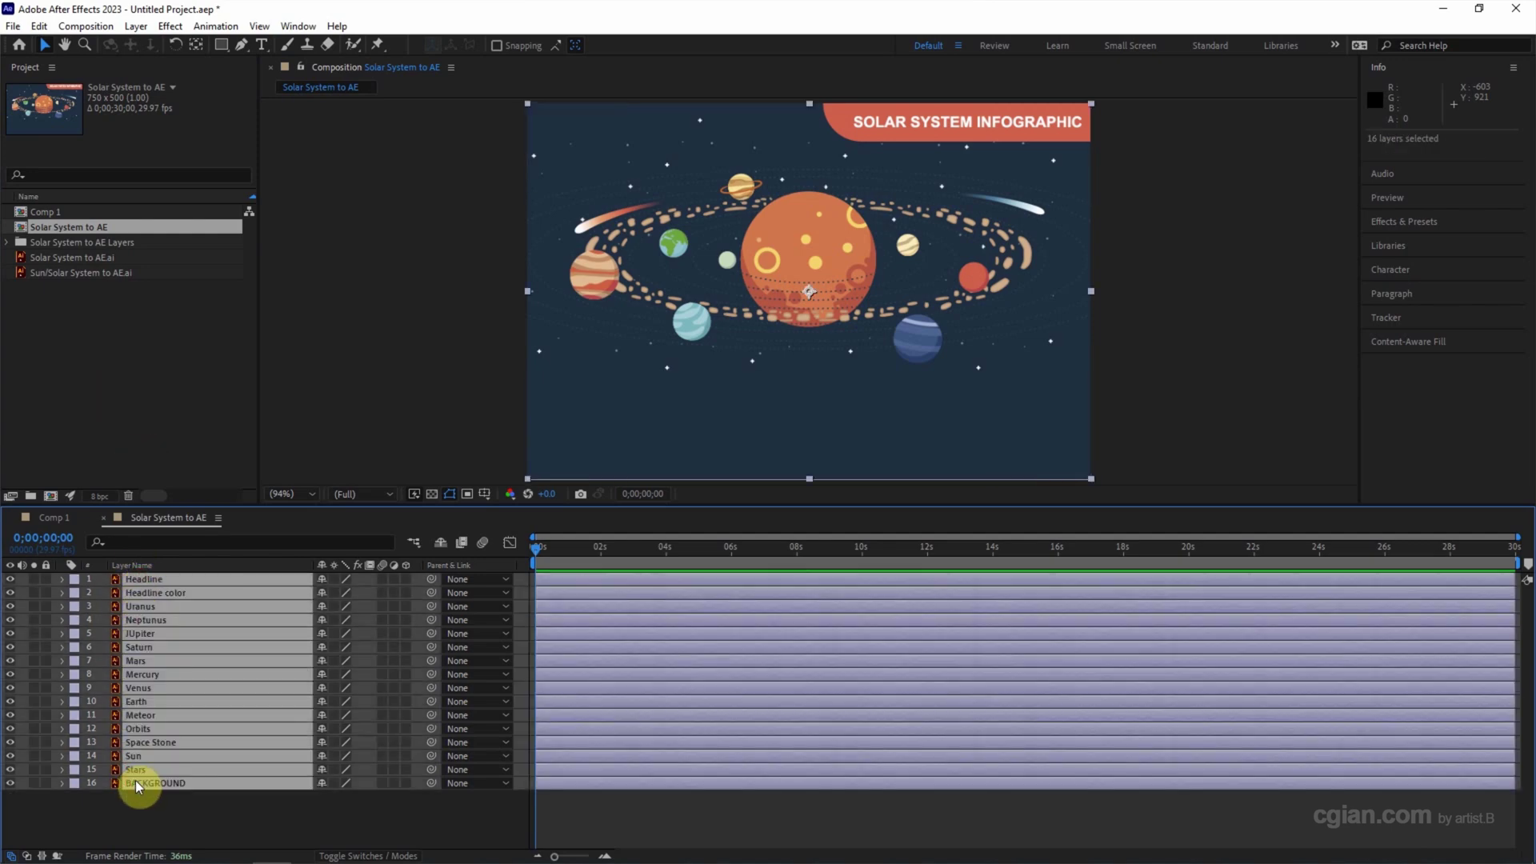
key(ctrl+c)
click(59, 517)
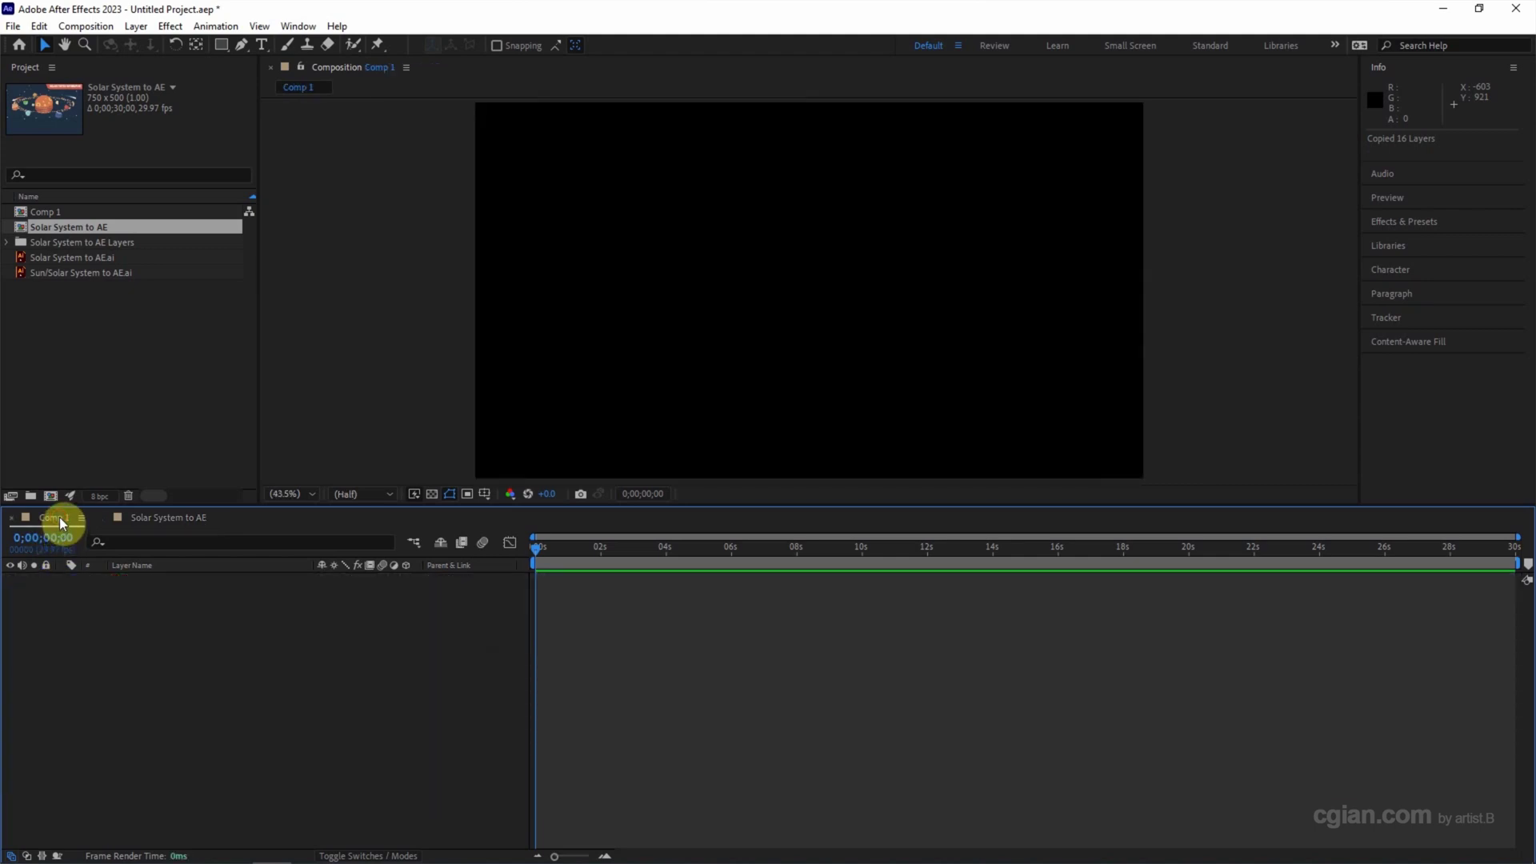
key(ctrl+v)
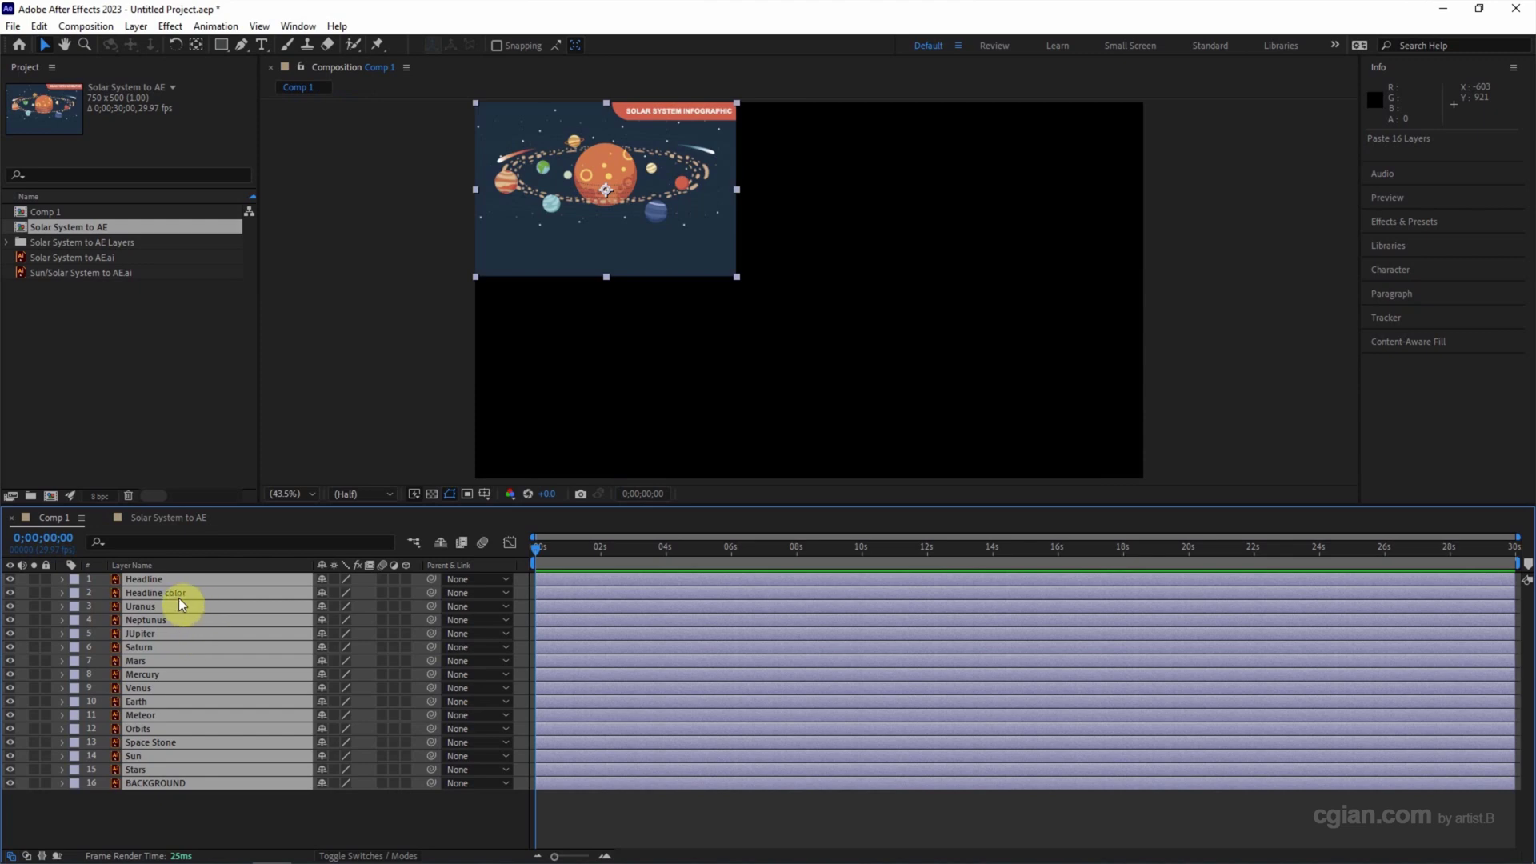
- Scale all pasted layers to 260% and reposition the artwork to fill the frame
key(s)
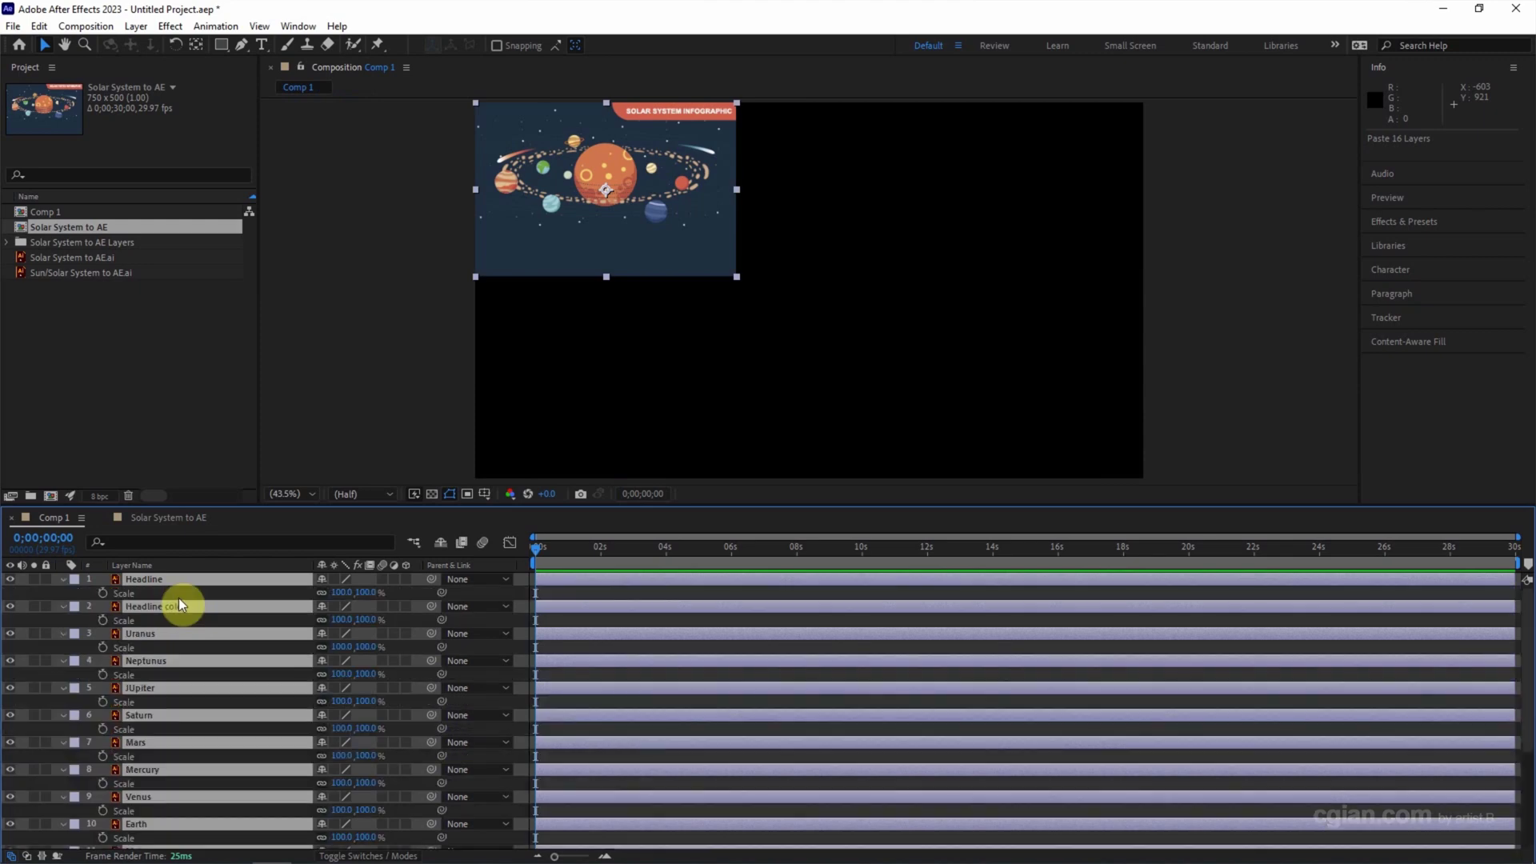
drag(340, 592, 343, 606)
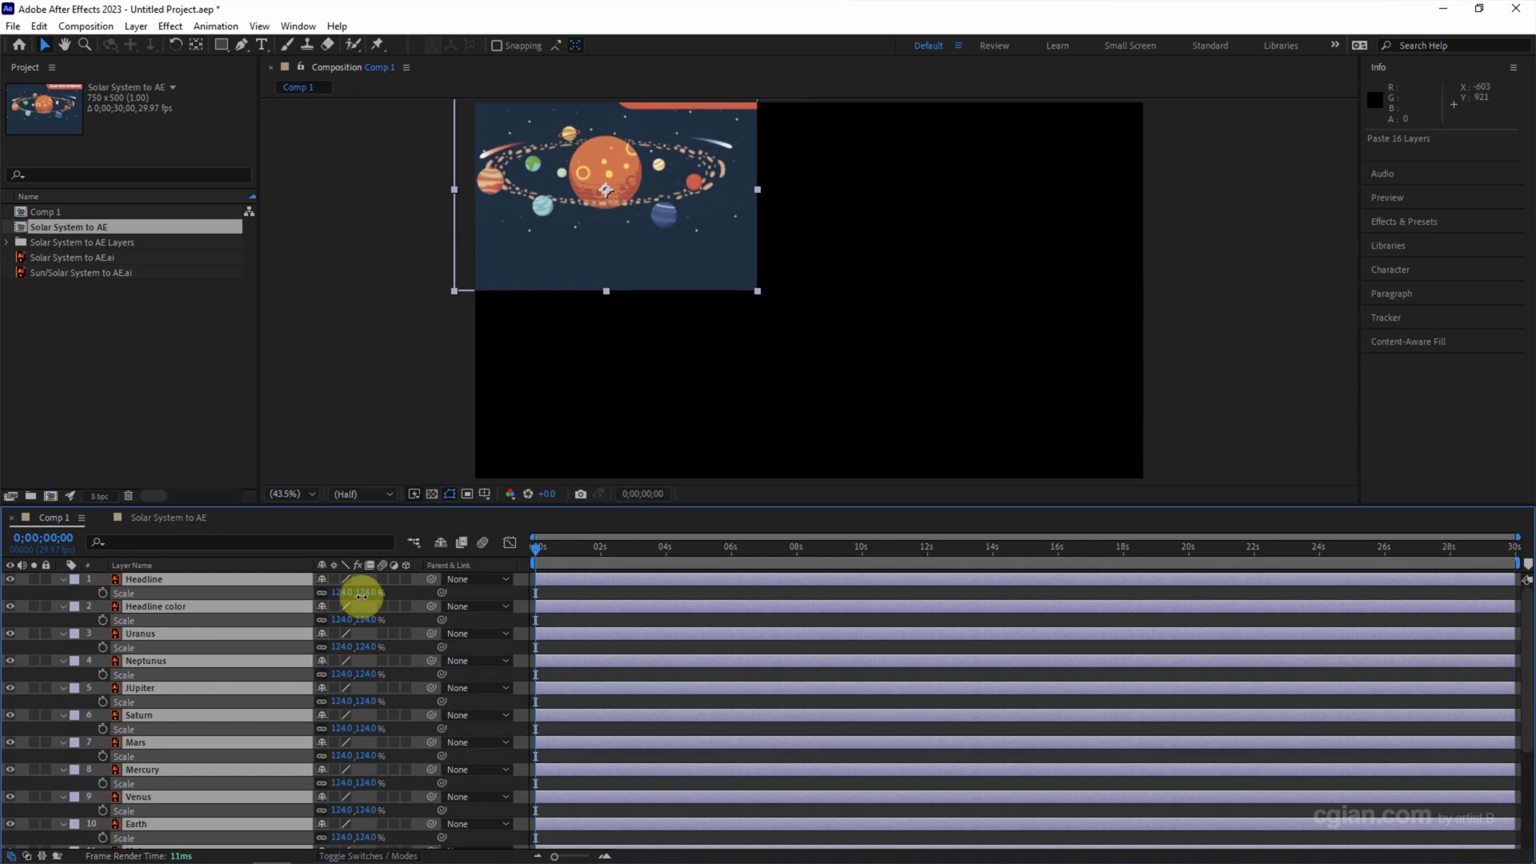
click(343, 592)
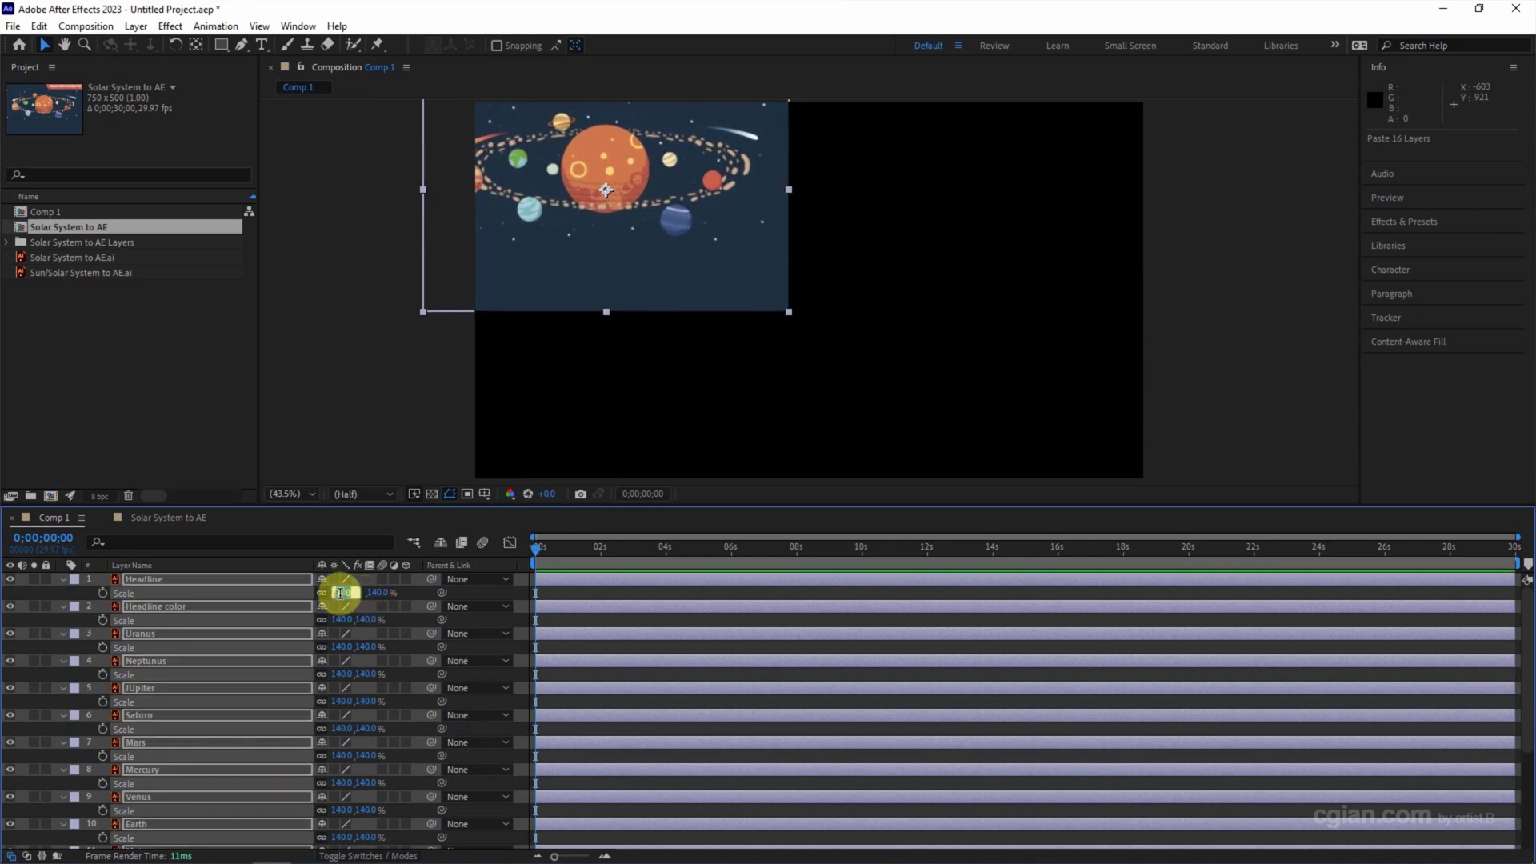
text(2)
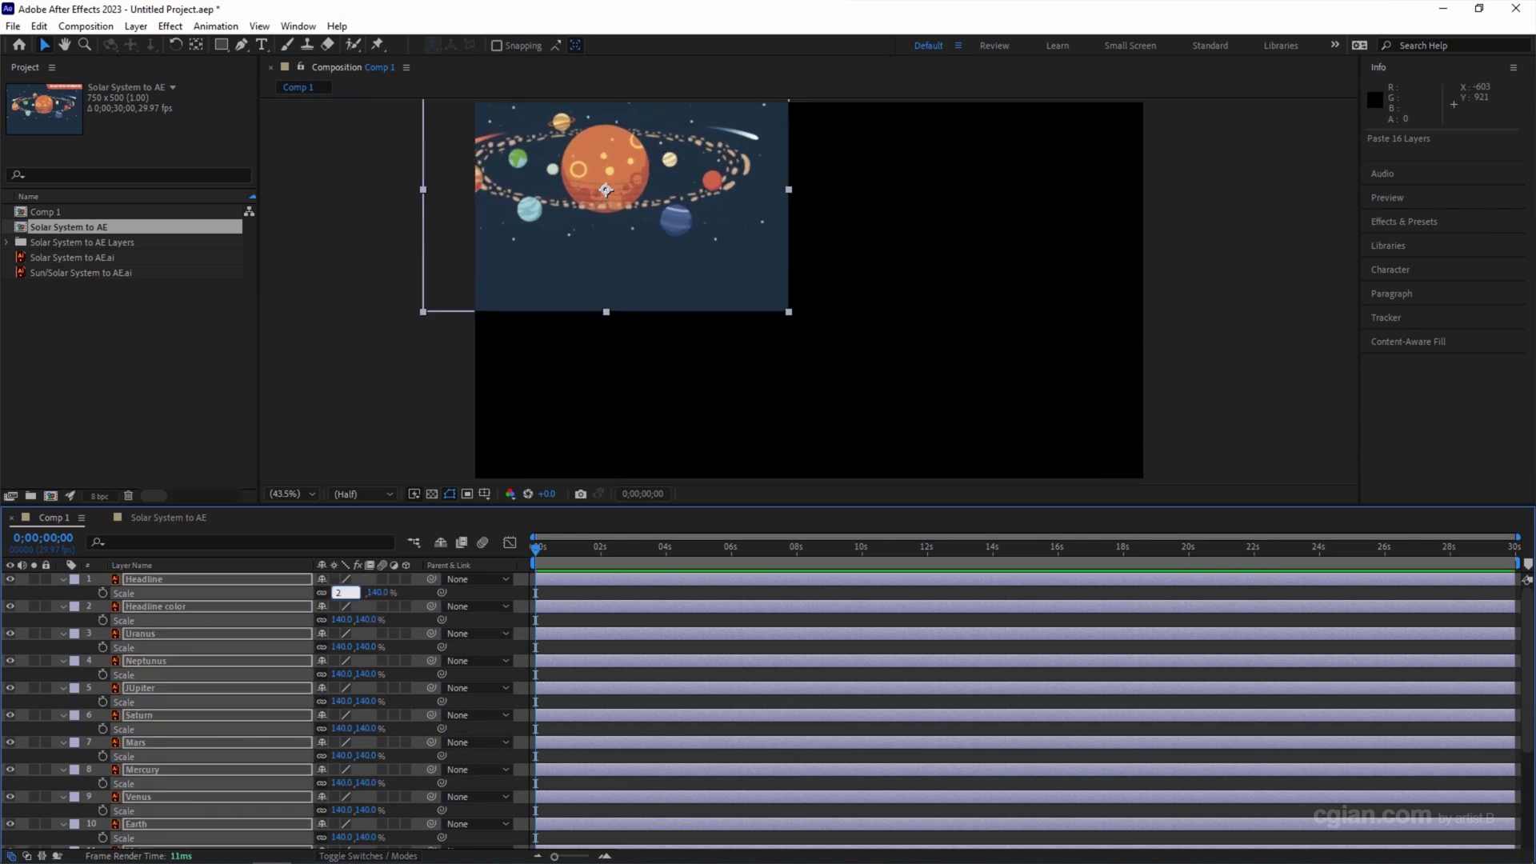
text(50)
key(Return)
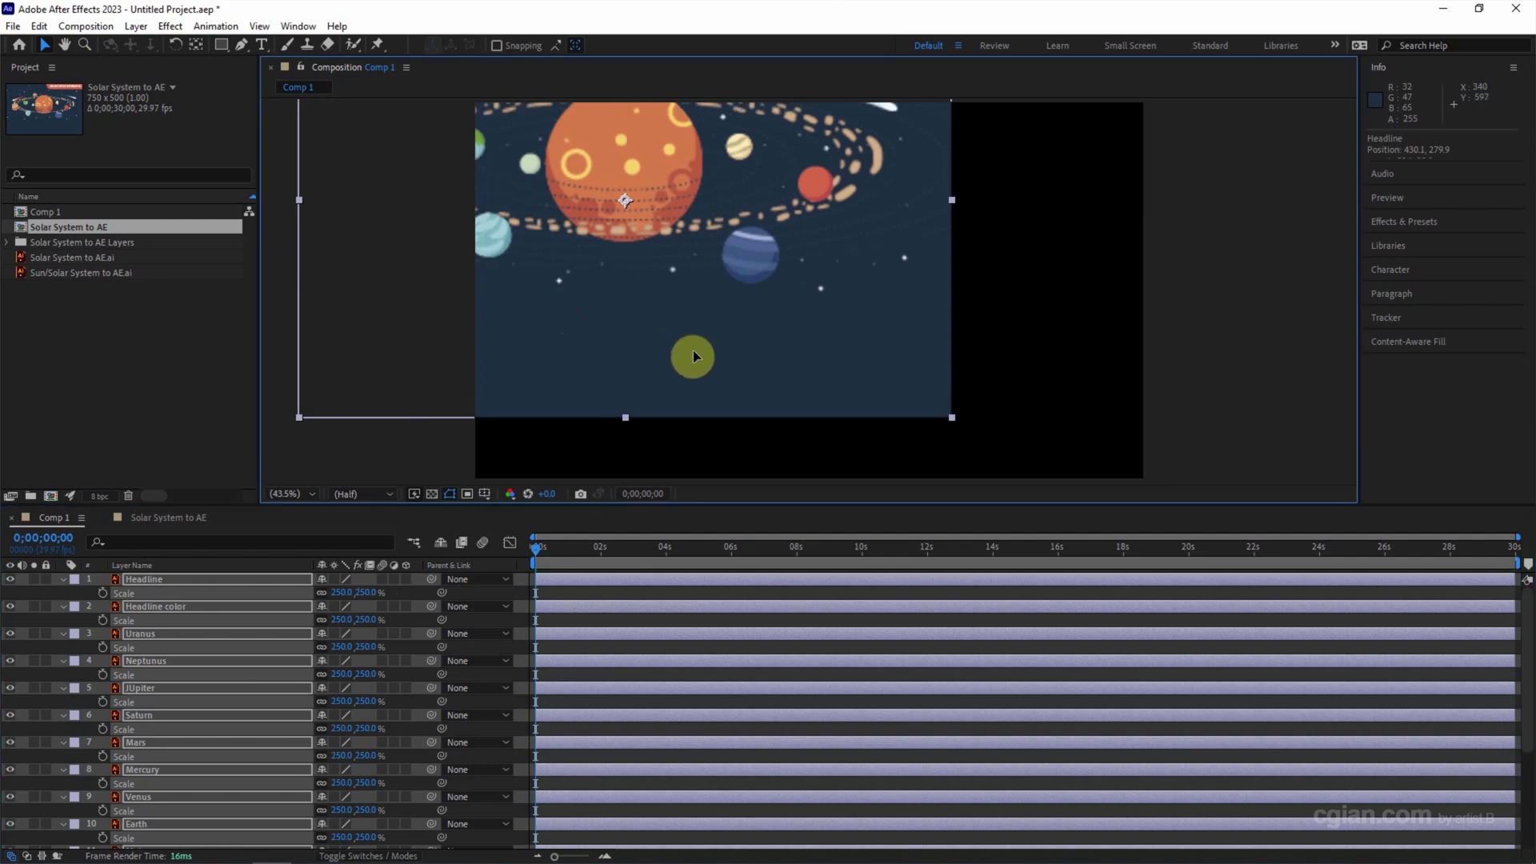
drag(693, 357, 780, 396)
click(341, 591)
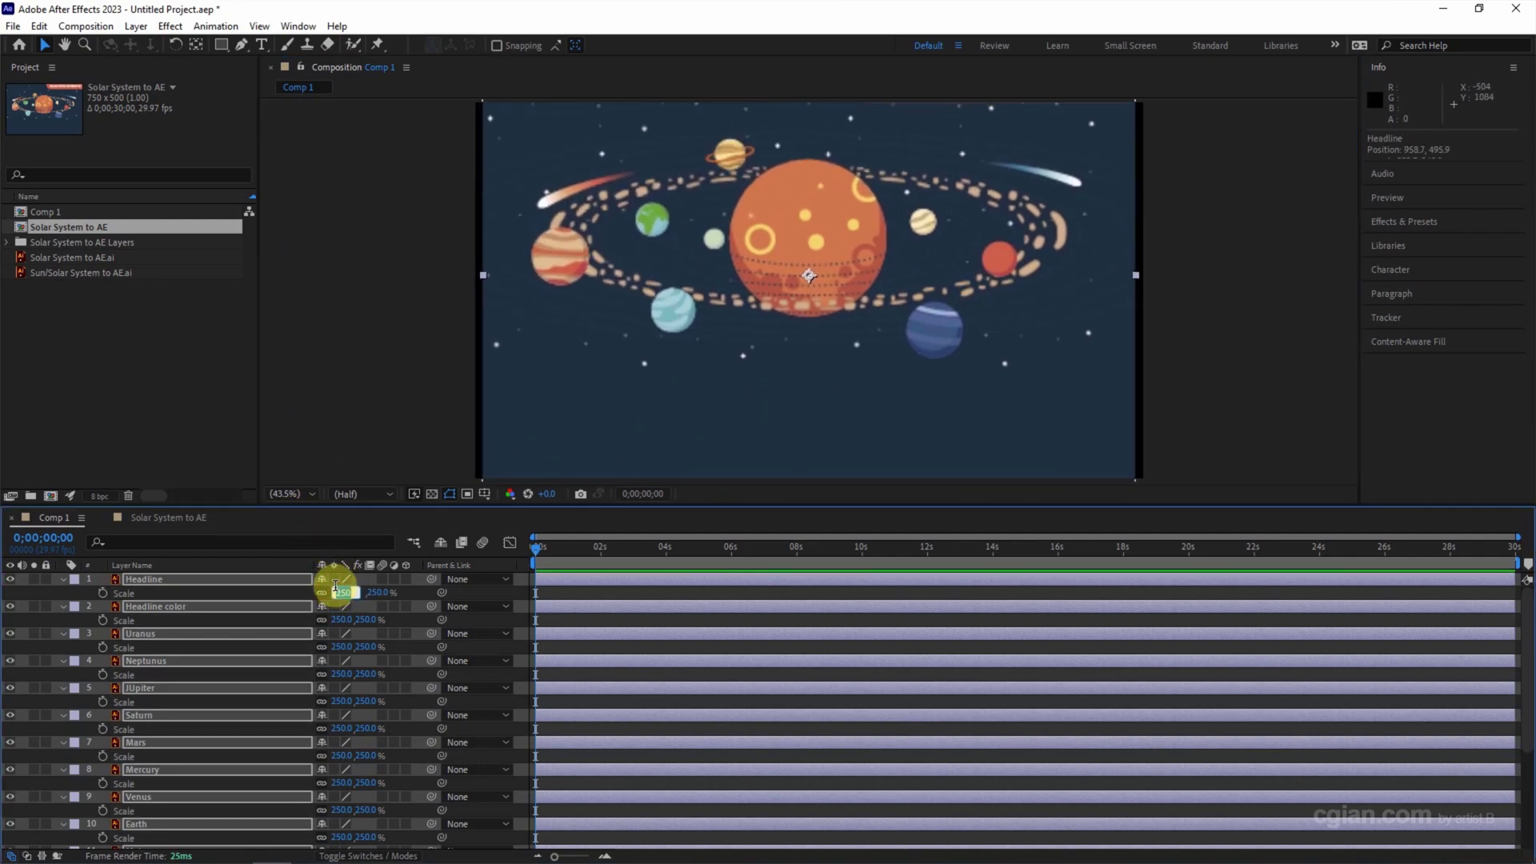
text(260)
key(Return)
drag(731, 153, 757, 196)
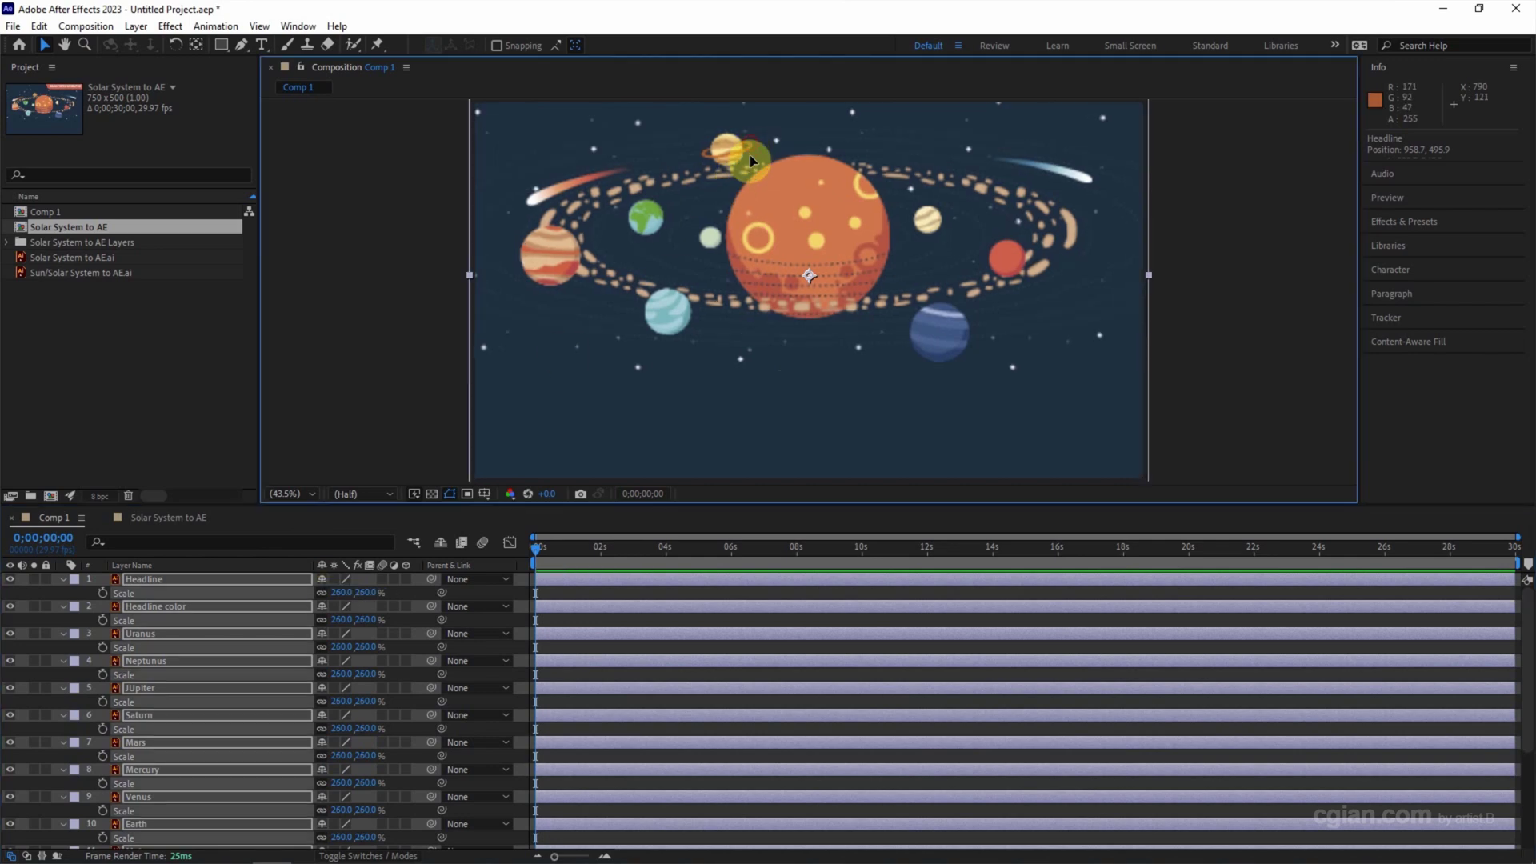
key(F2)
key(s)
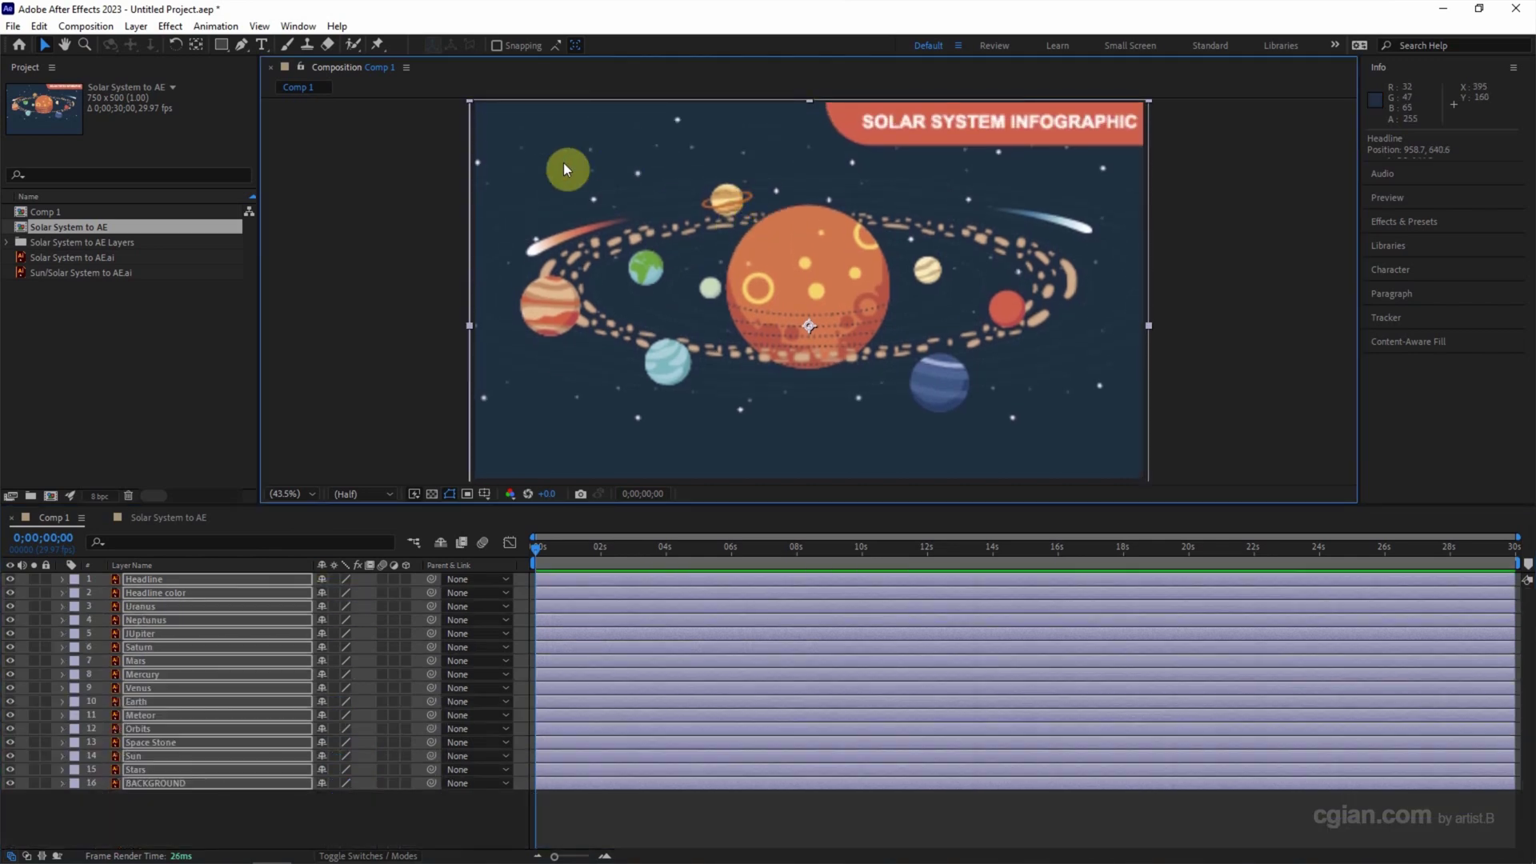
click(407, 241)
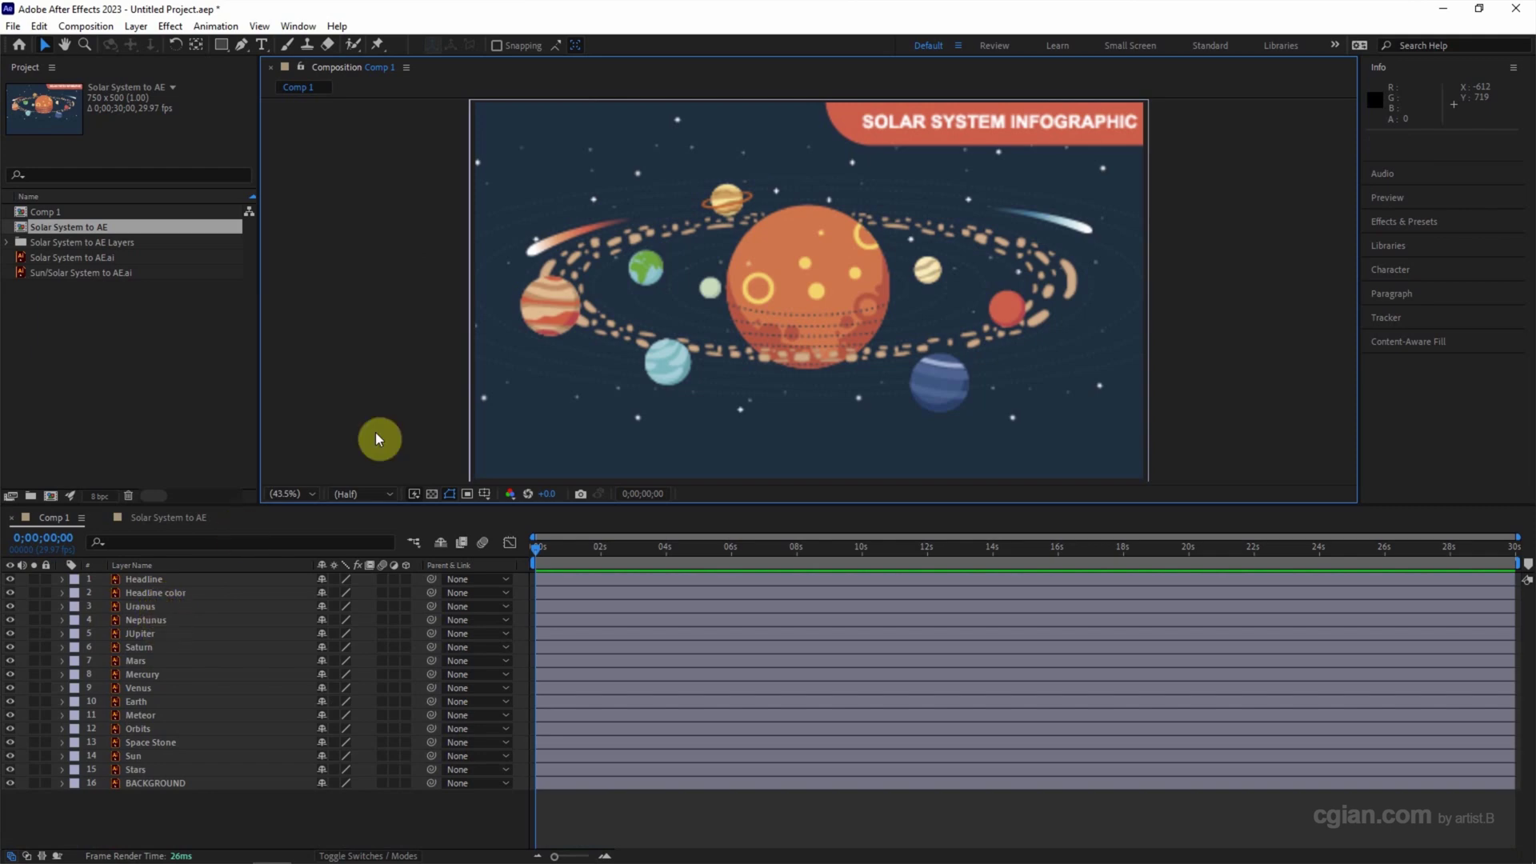
- Apply Create Shapes from Vector Layer to the Saturn layer
click(165, 648)
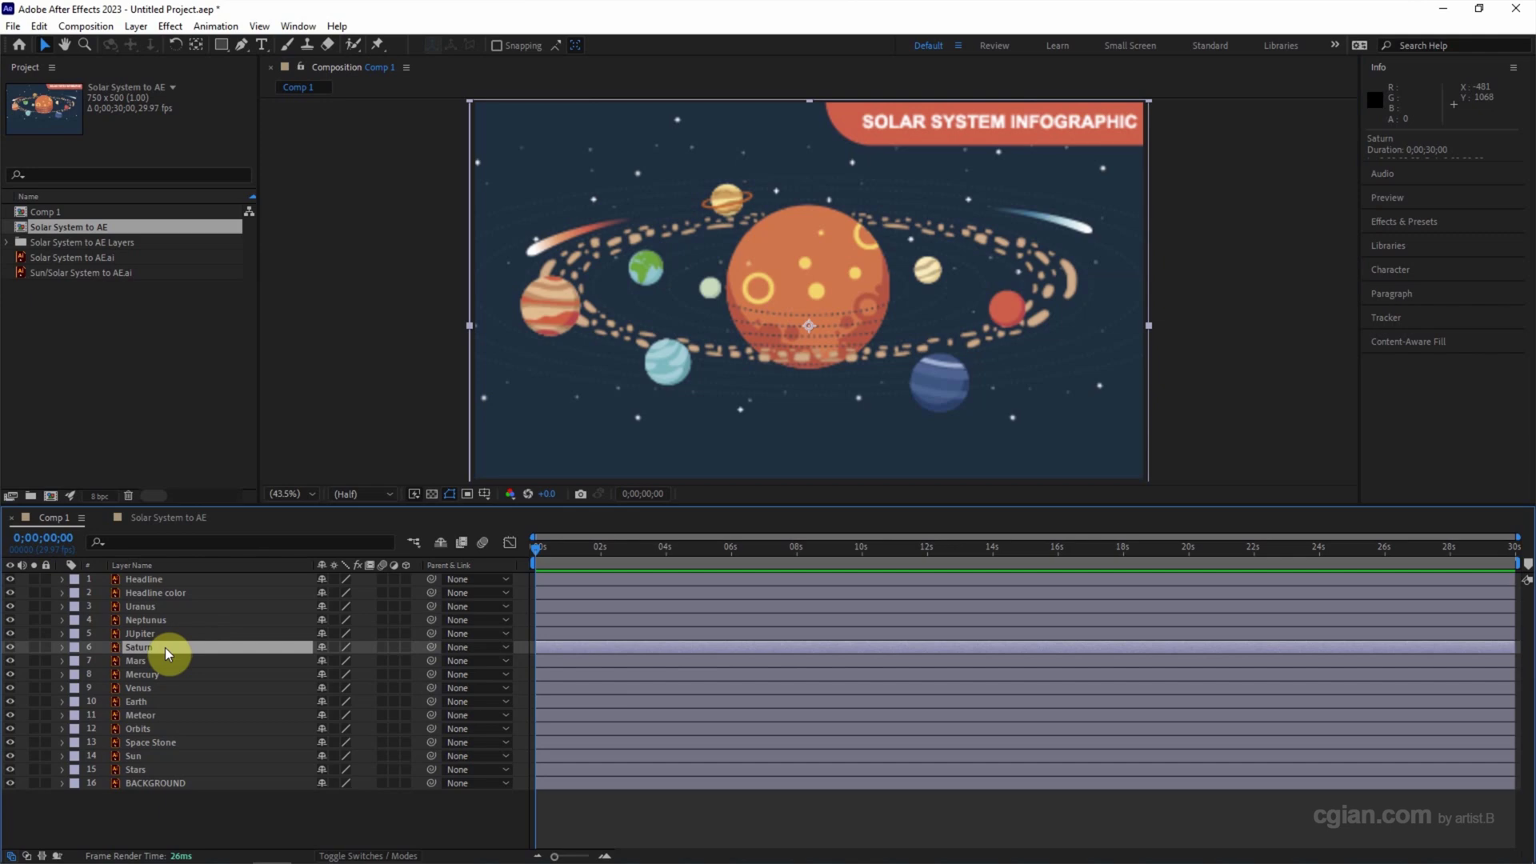
right_click(165, 648)
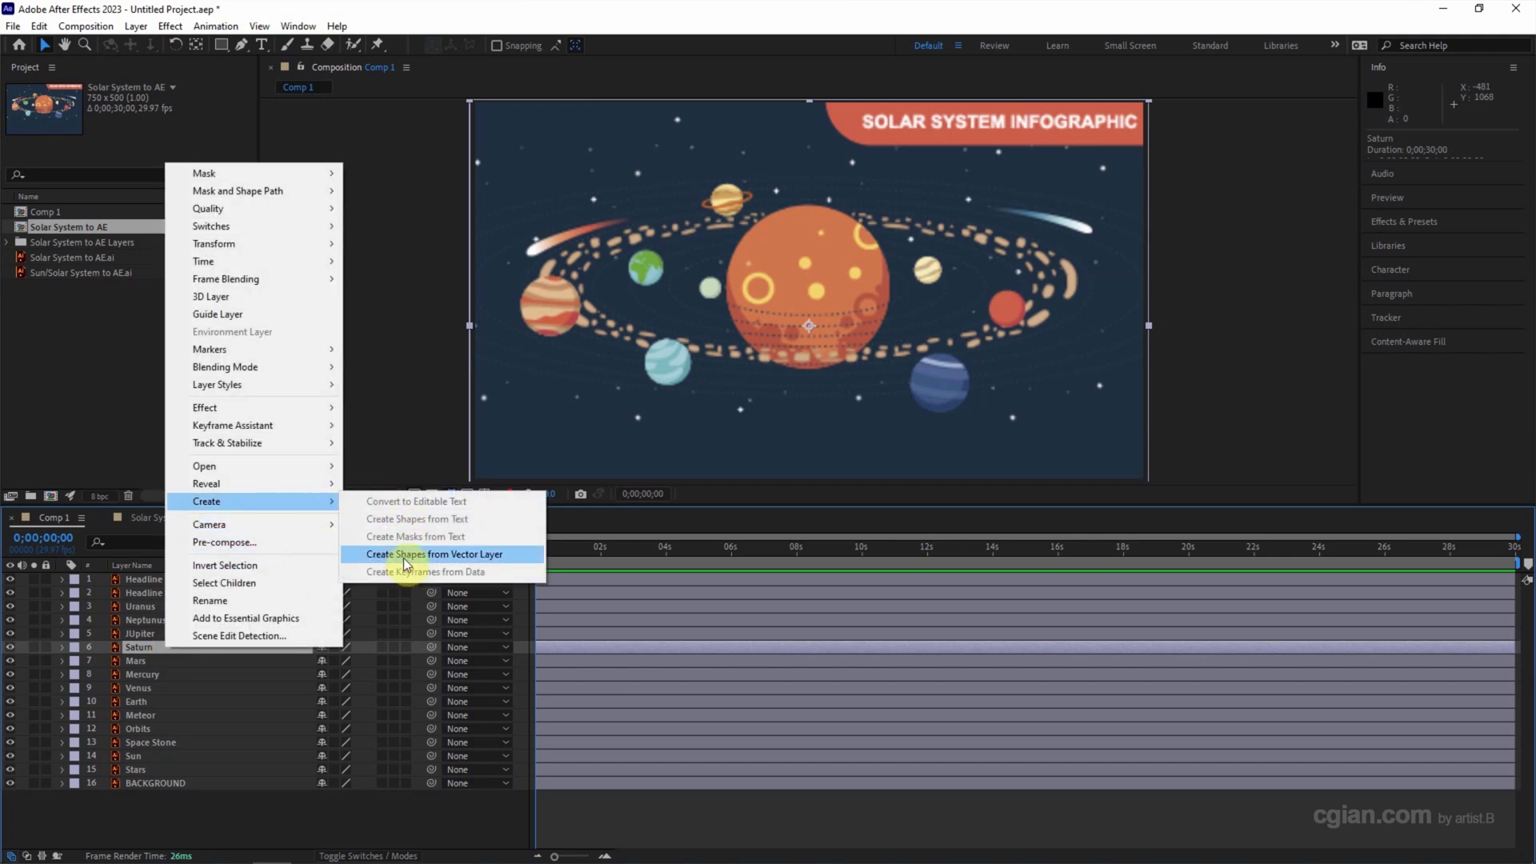
mouse_move(207, 500)
click(409, 559)
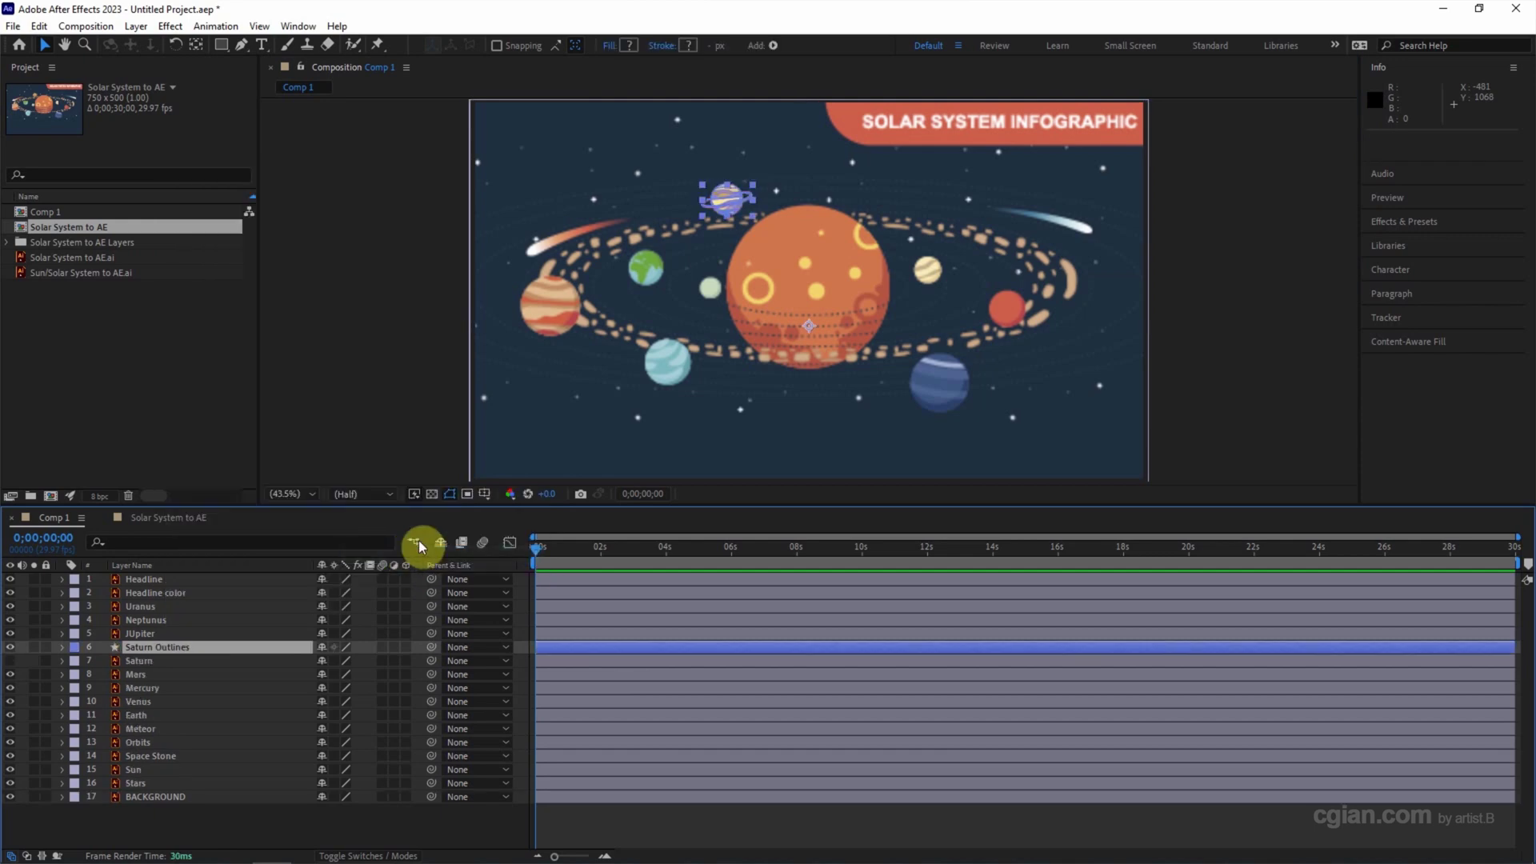
scroll(724, 202, up, 2)
scroll(724, 195, up, 3)
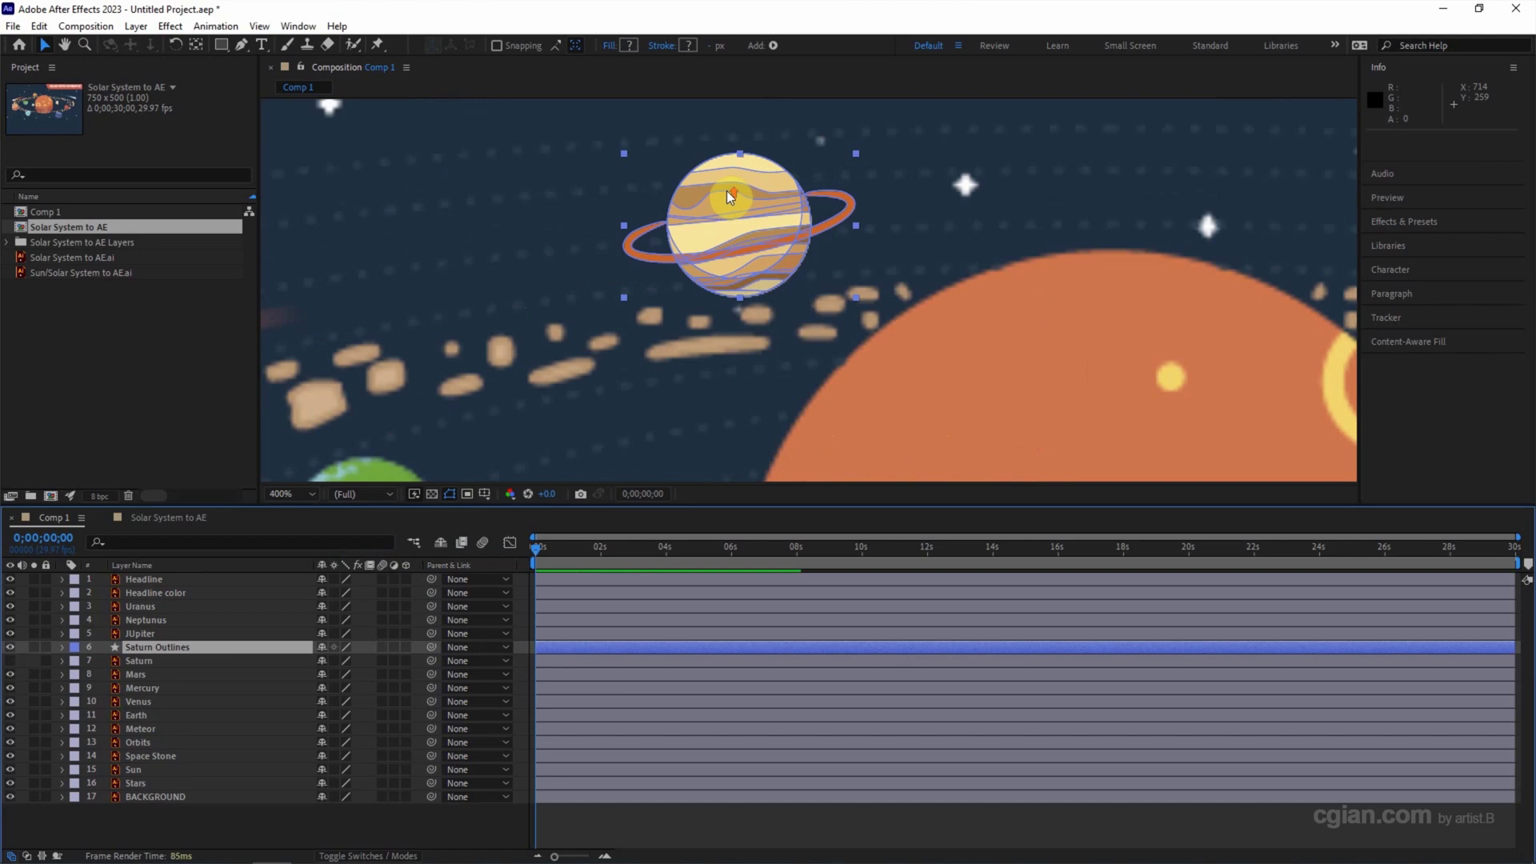
- Add a vertex to Saturn's top band path with the Add Vertex tool
click(247, 48)
drag(246, 48, 289, 99)
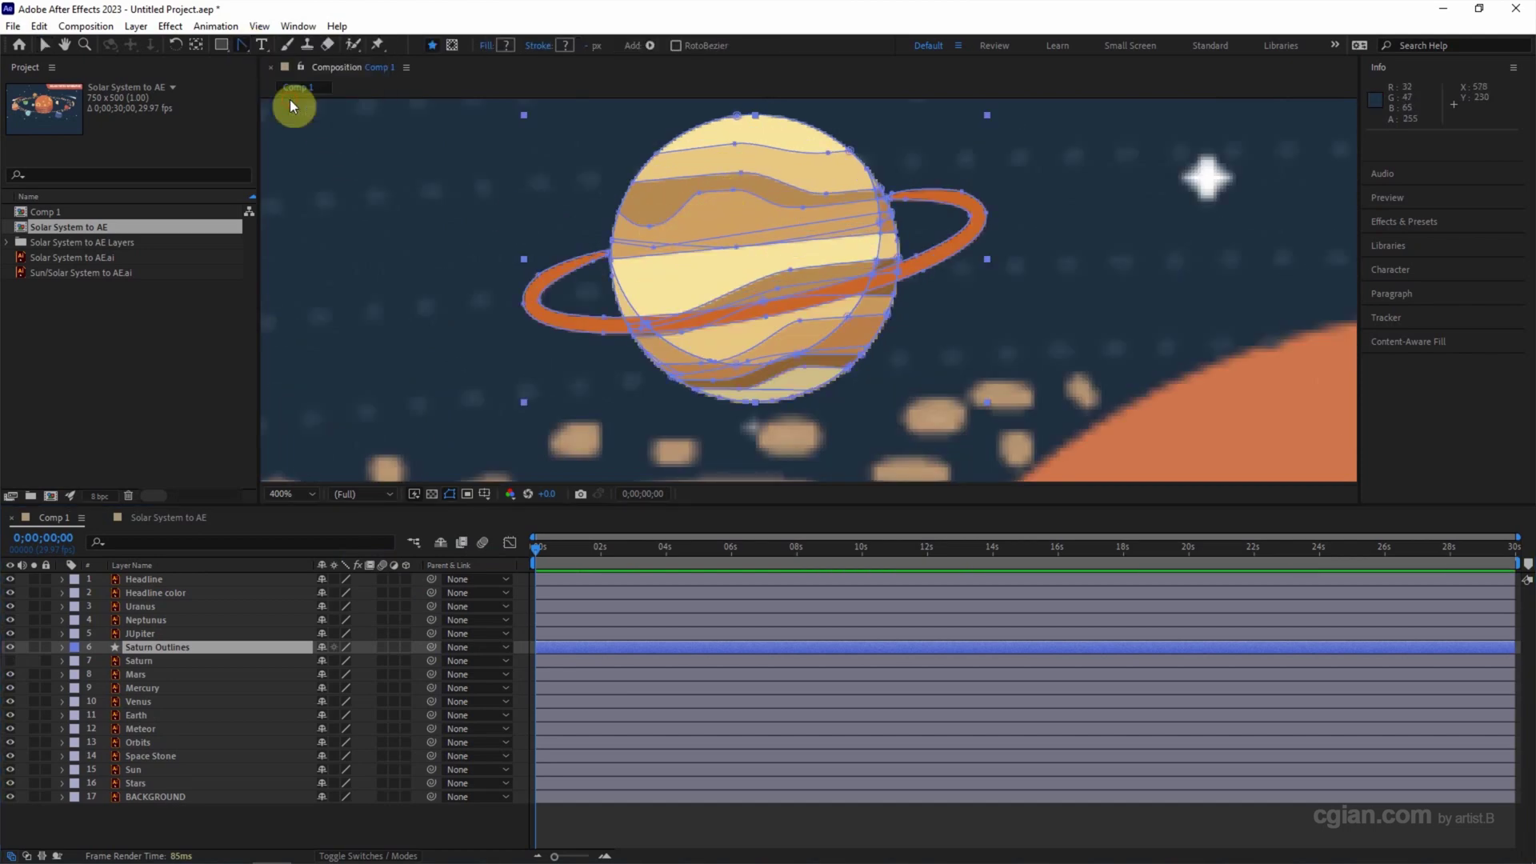
drag(731, 146, 734, 141)
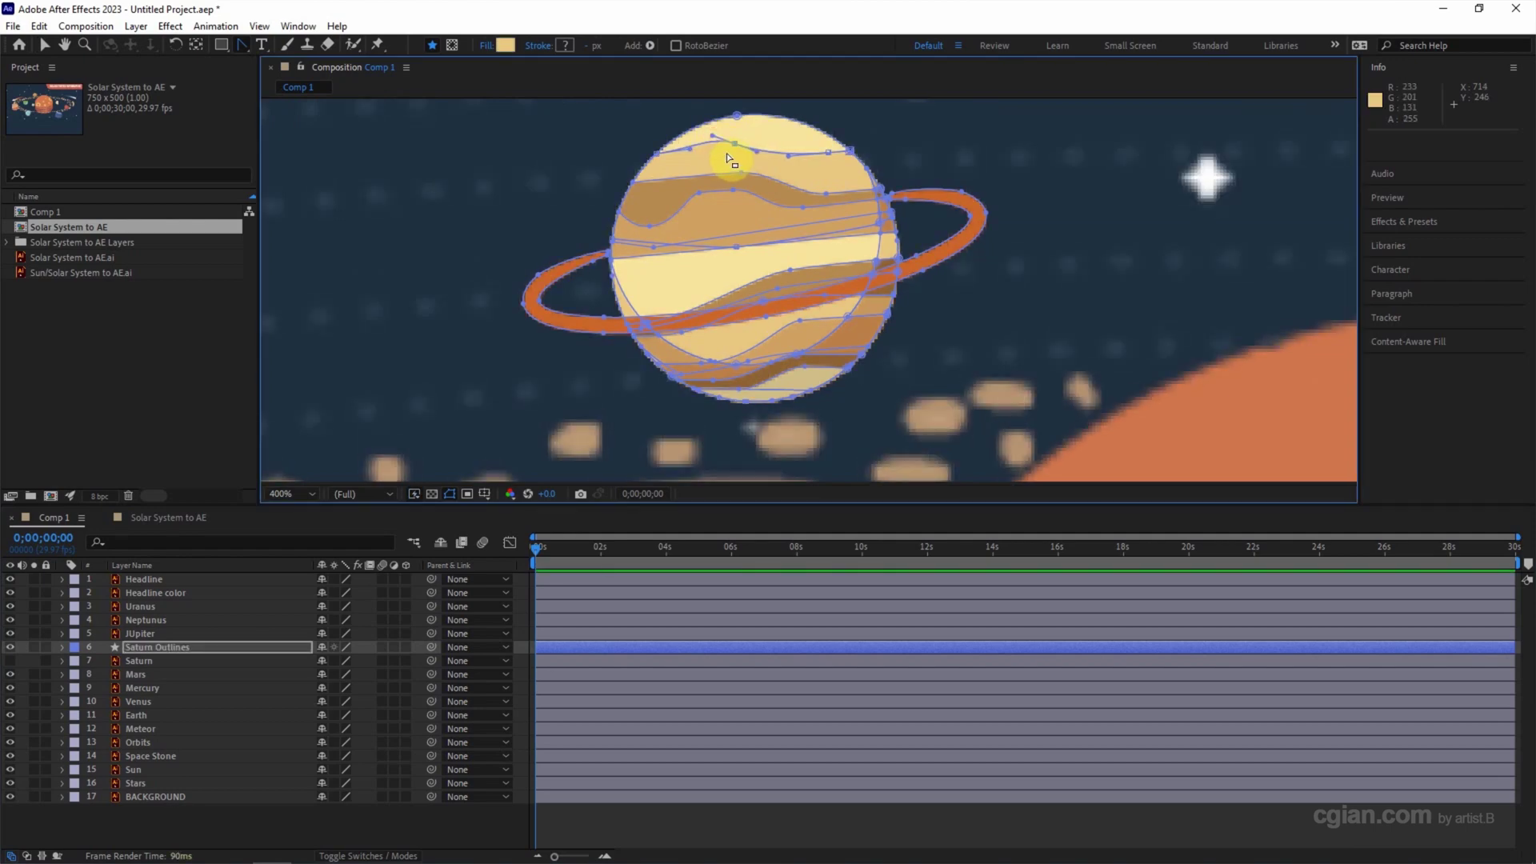
- Center Saturn Outlines' anchor point in its layer content, then return to the Selection tool
click(136, 27)
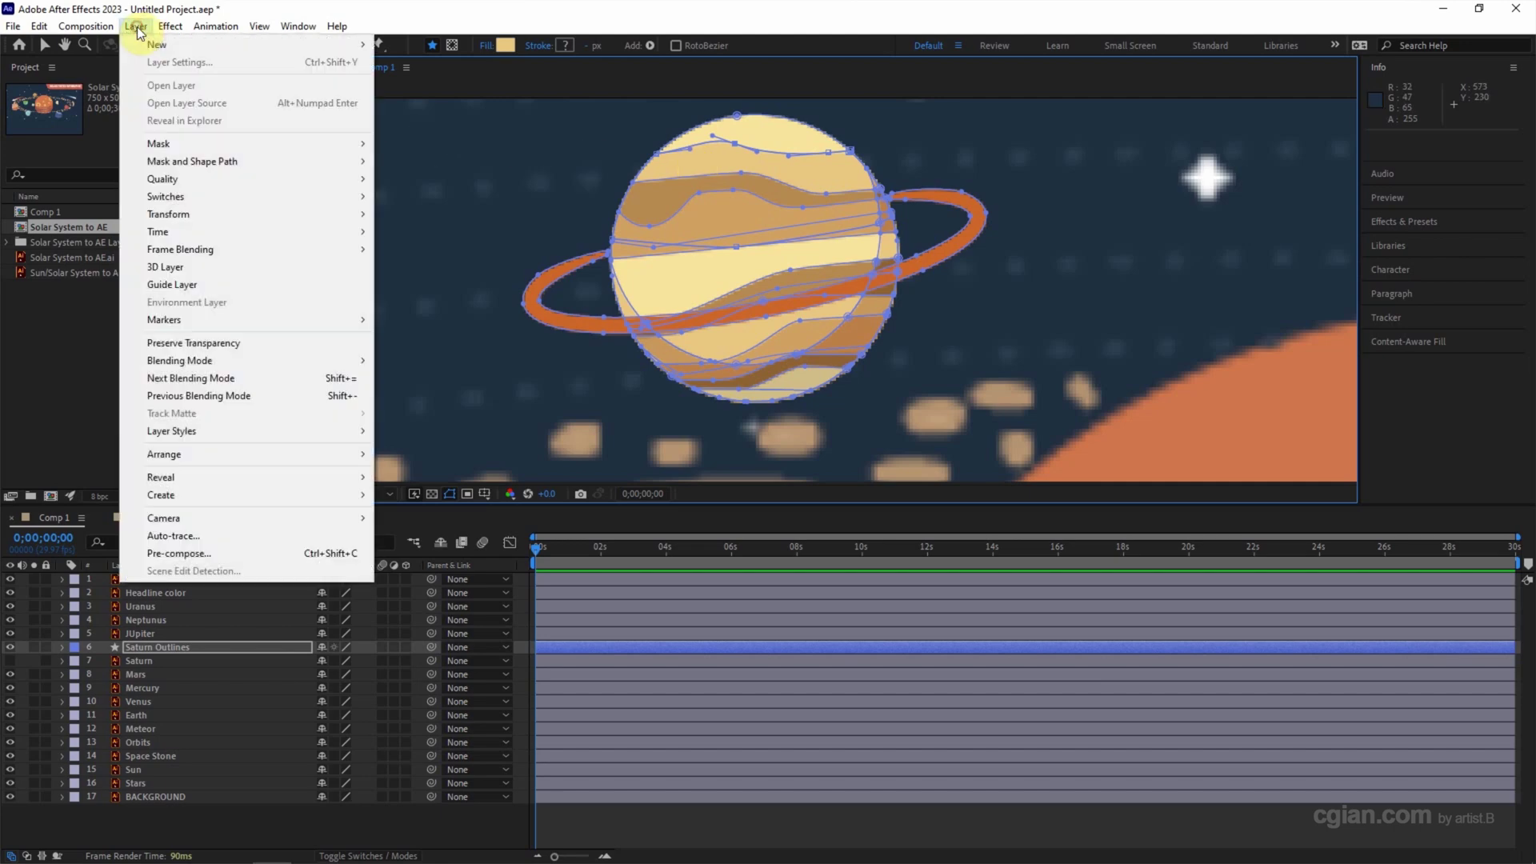
mouse_move(168, 214)
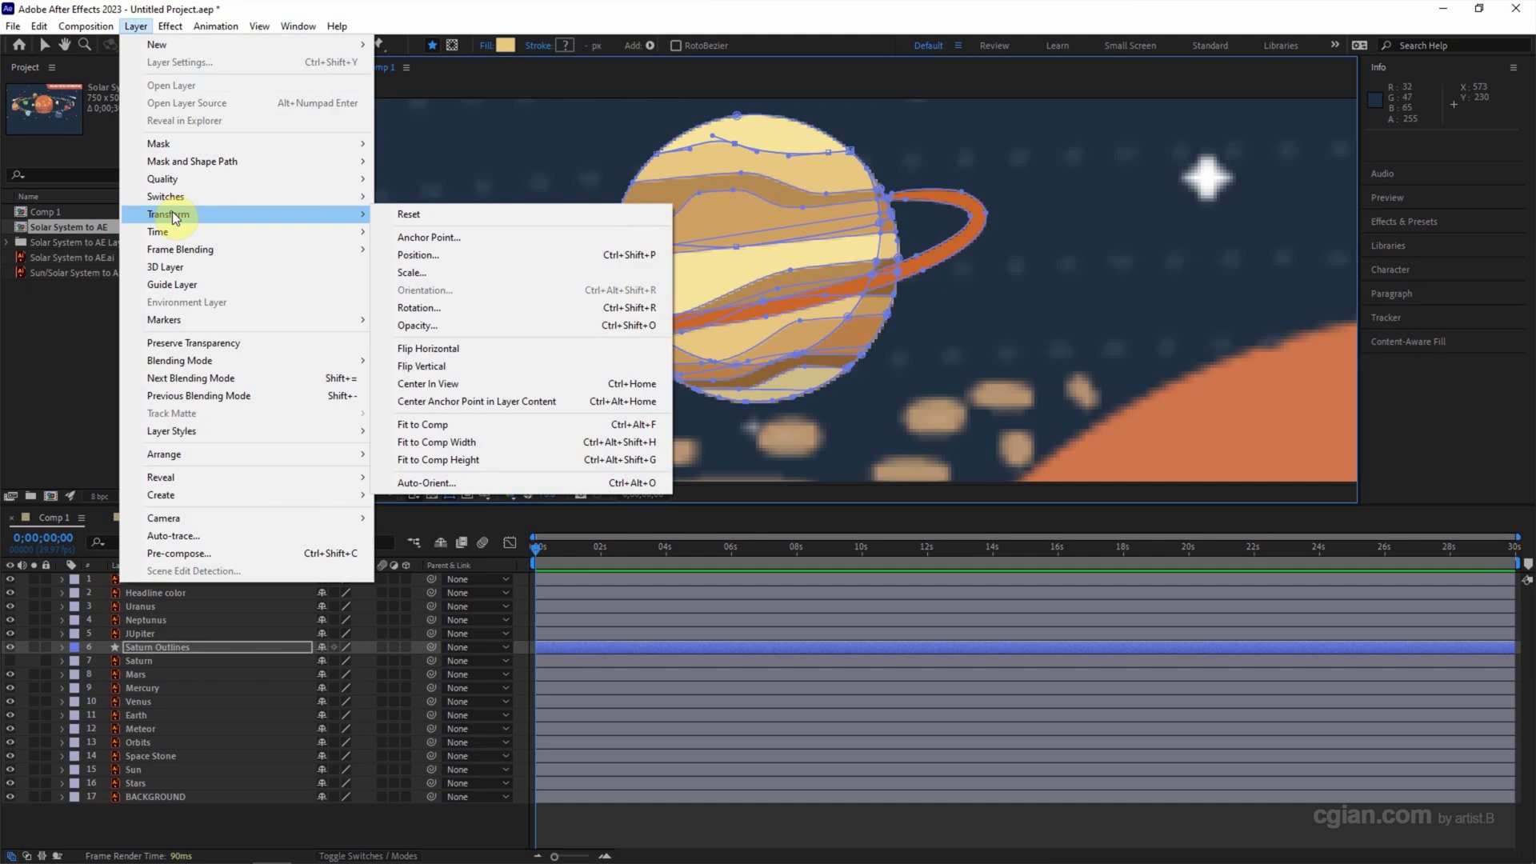
click(440, 402)
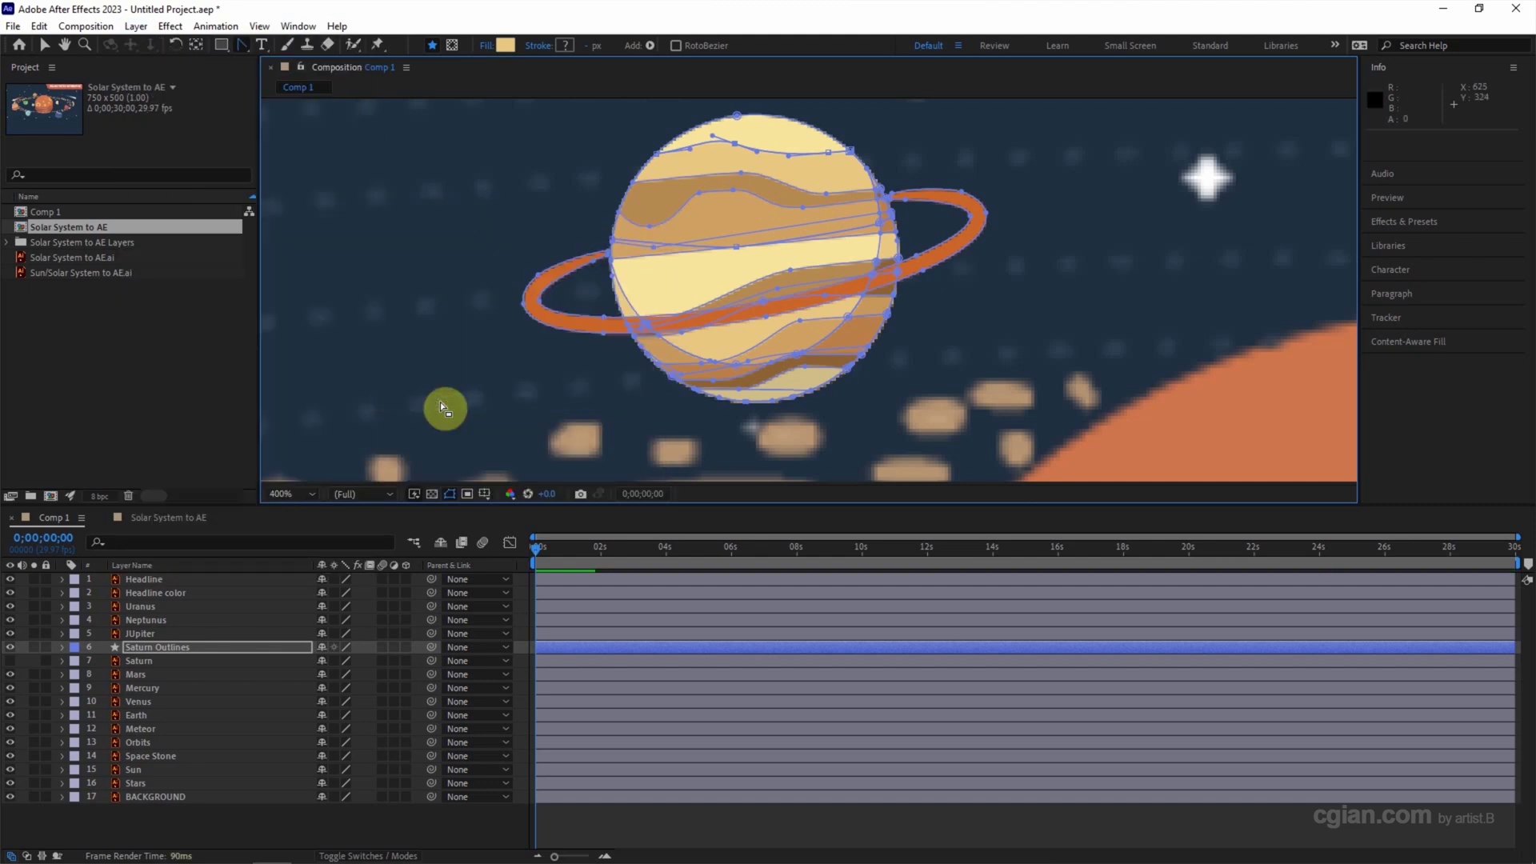
click(727, 154)
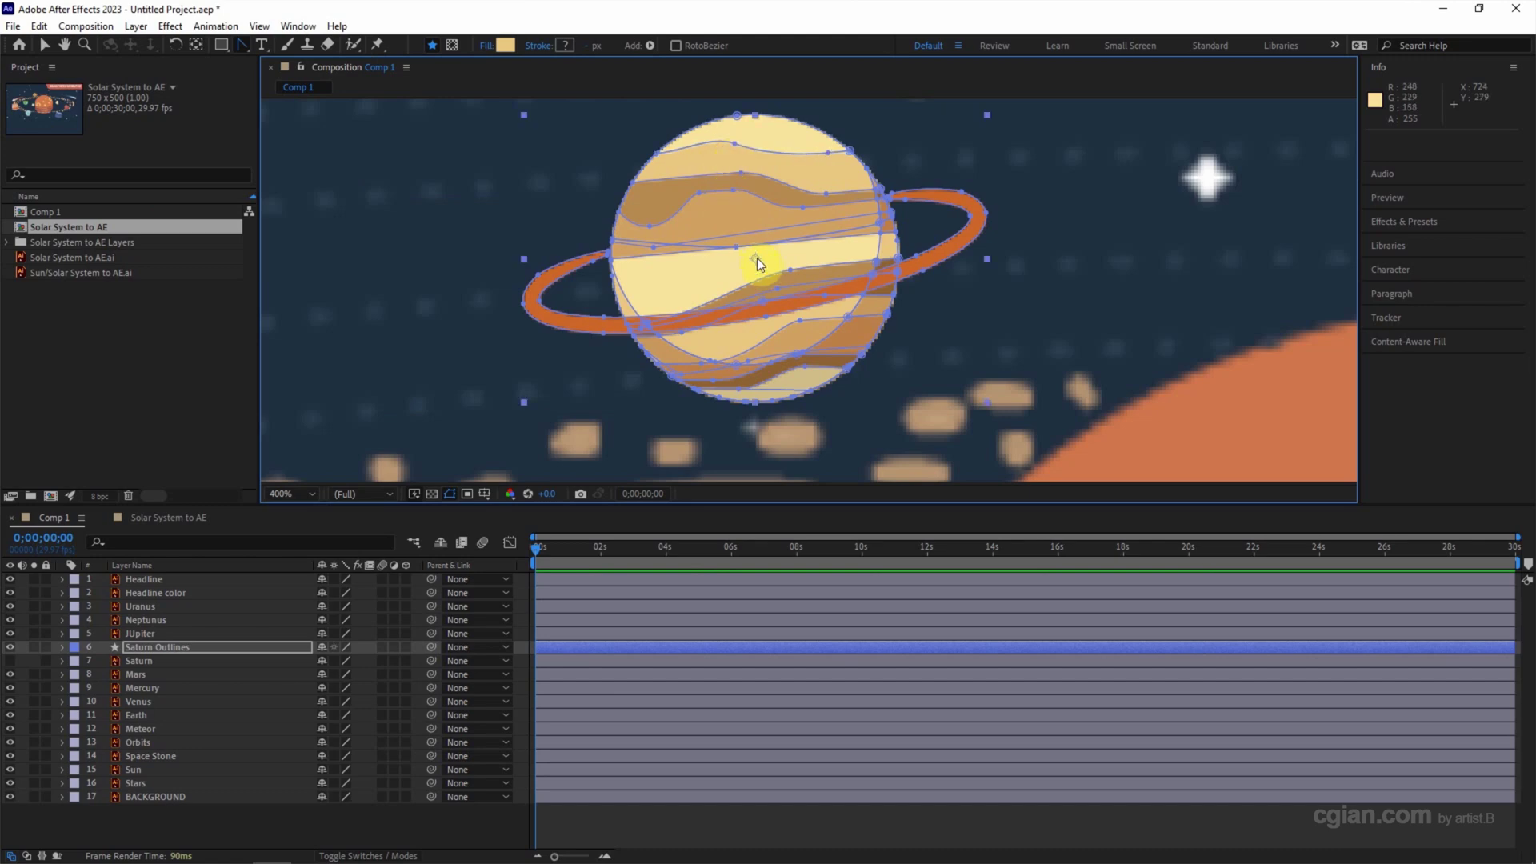
- Reveal Saturn Outlines' Position and scrub its X value to move the planet right
click(172, 648)
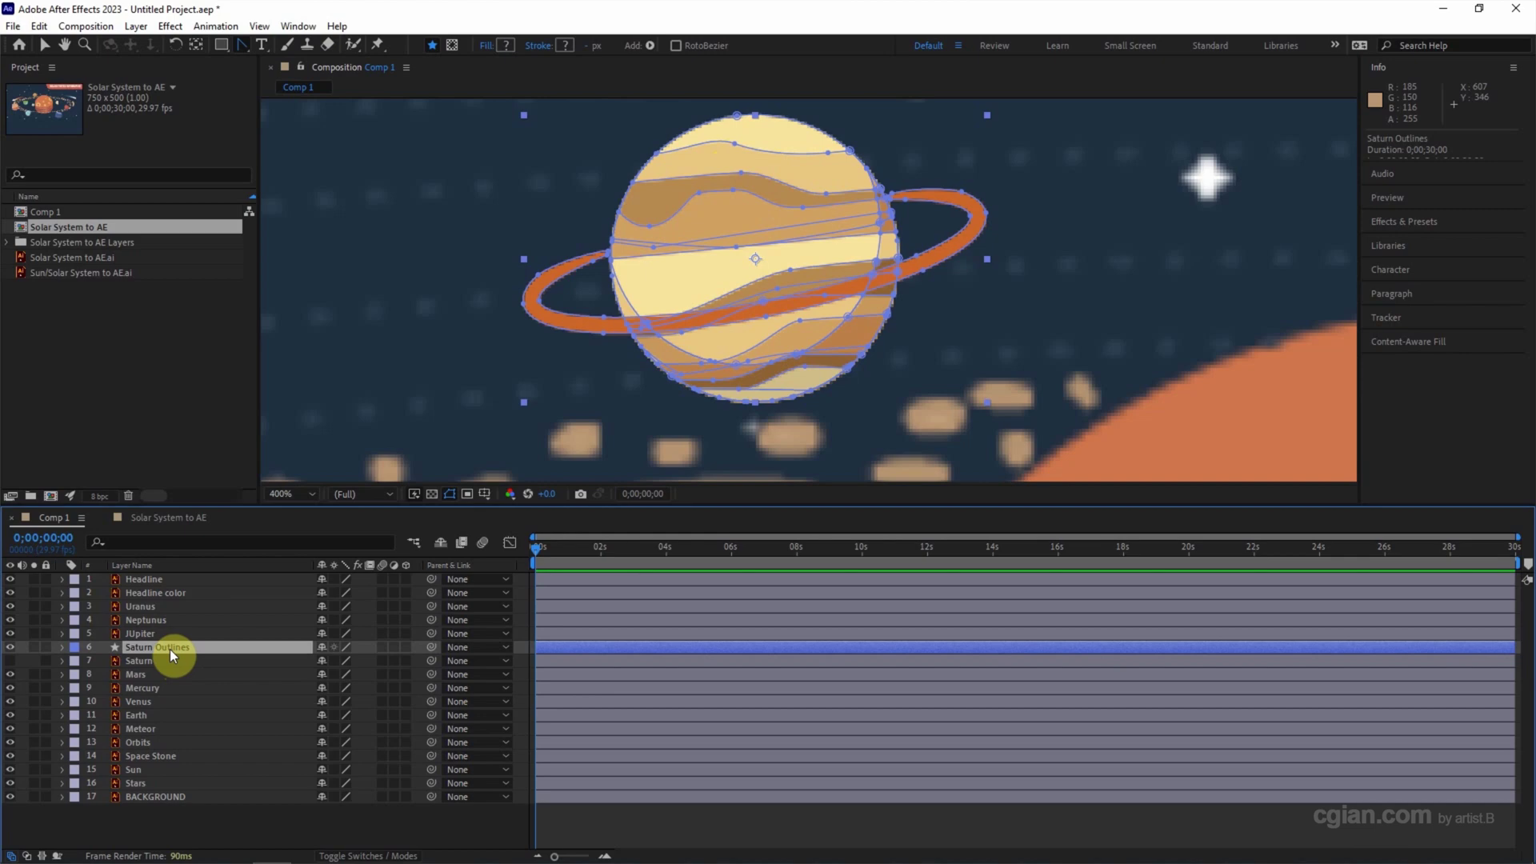
key(p)
drag(326, 662, 374, 678)
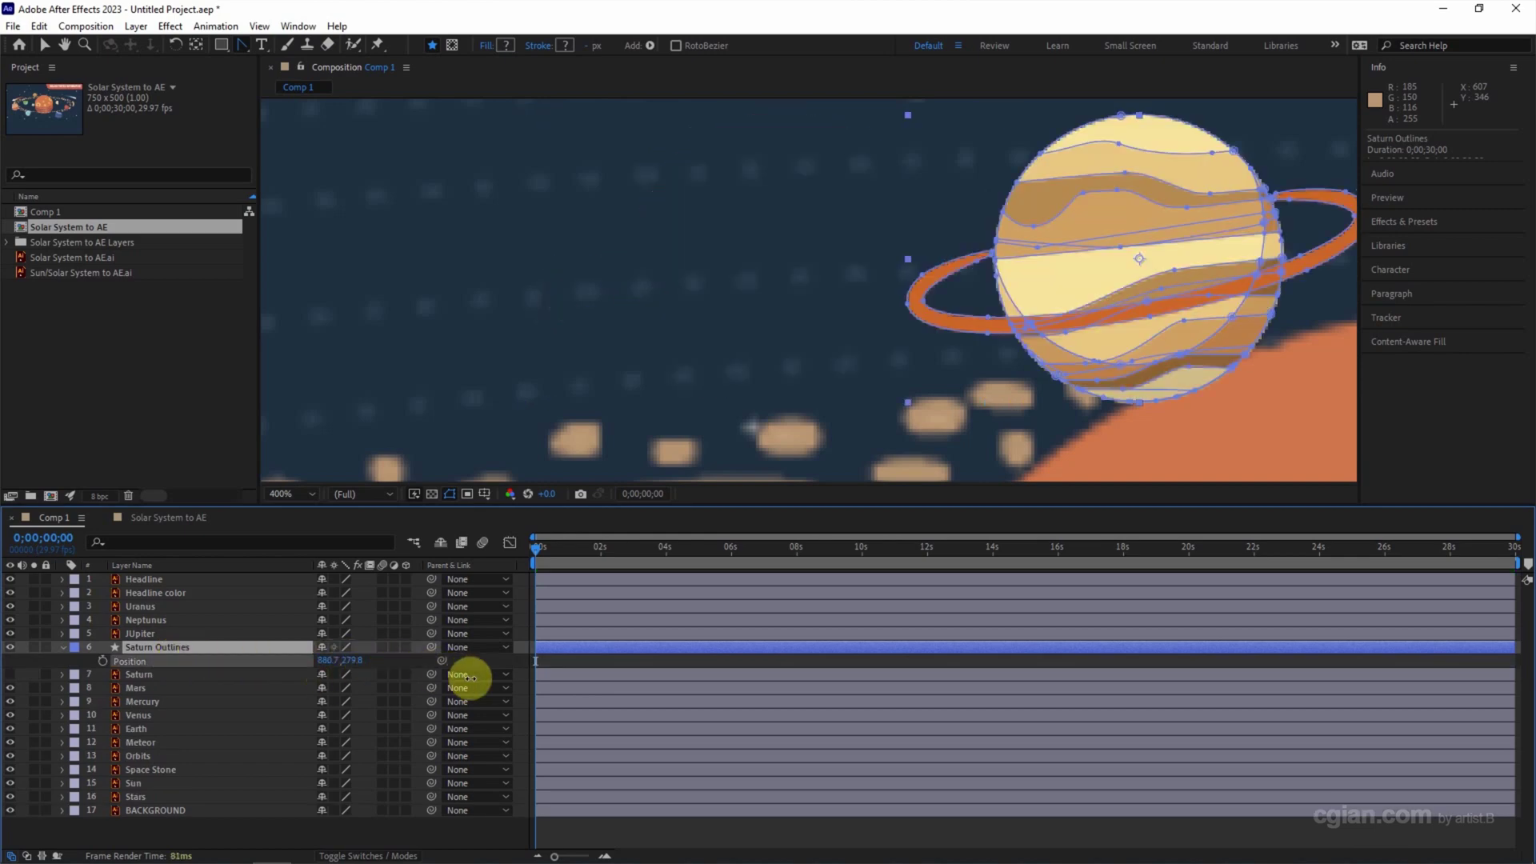